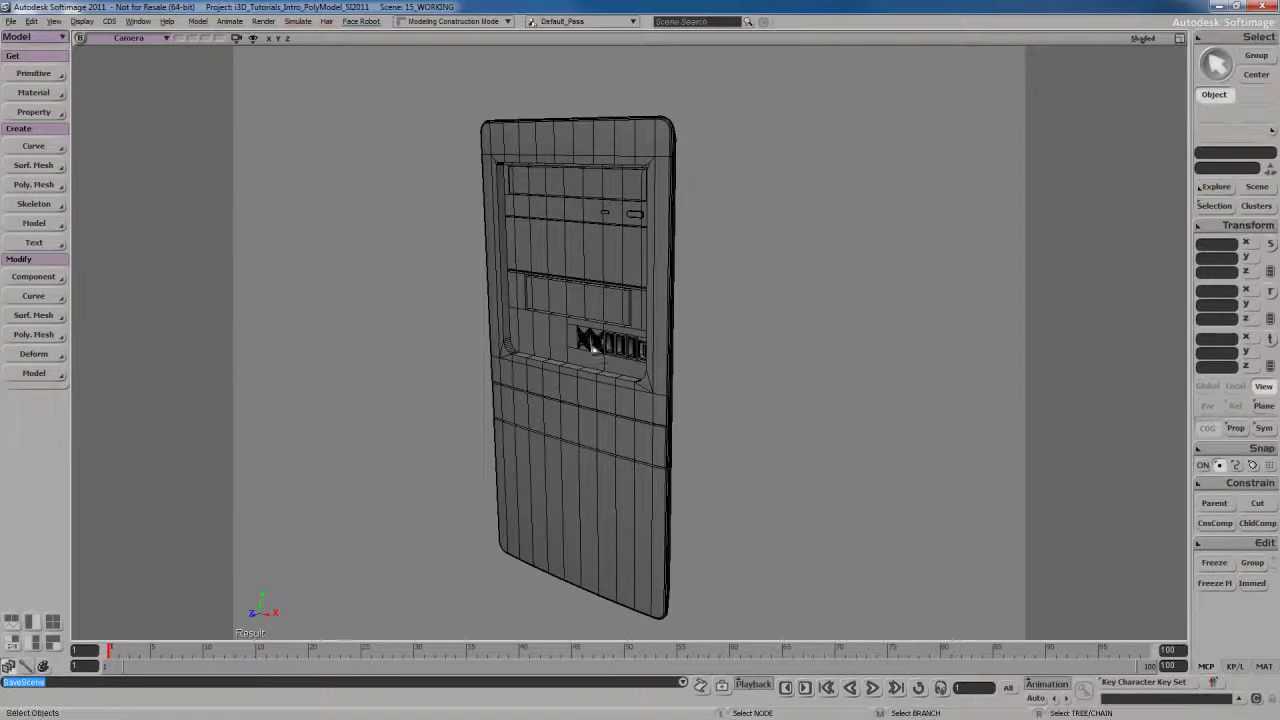
Unhide the Main_body object through the scene explorer, leaving the explorer closed.
left_click(760, 439)
key("s")
right_click_drag(754, 440, 745, 429)
key("space")
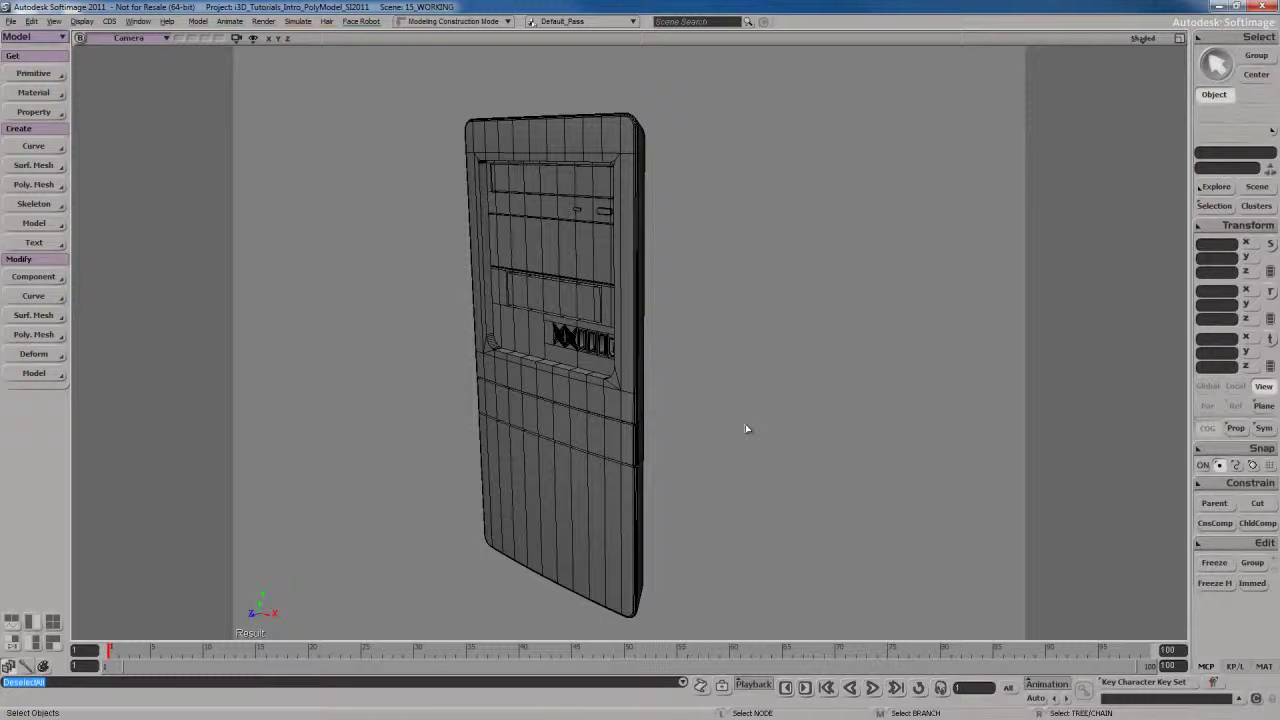
key("8")
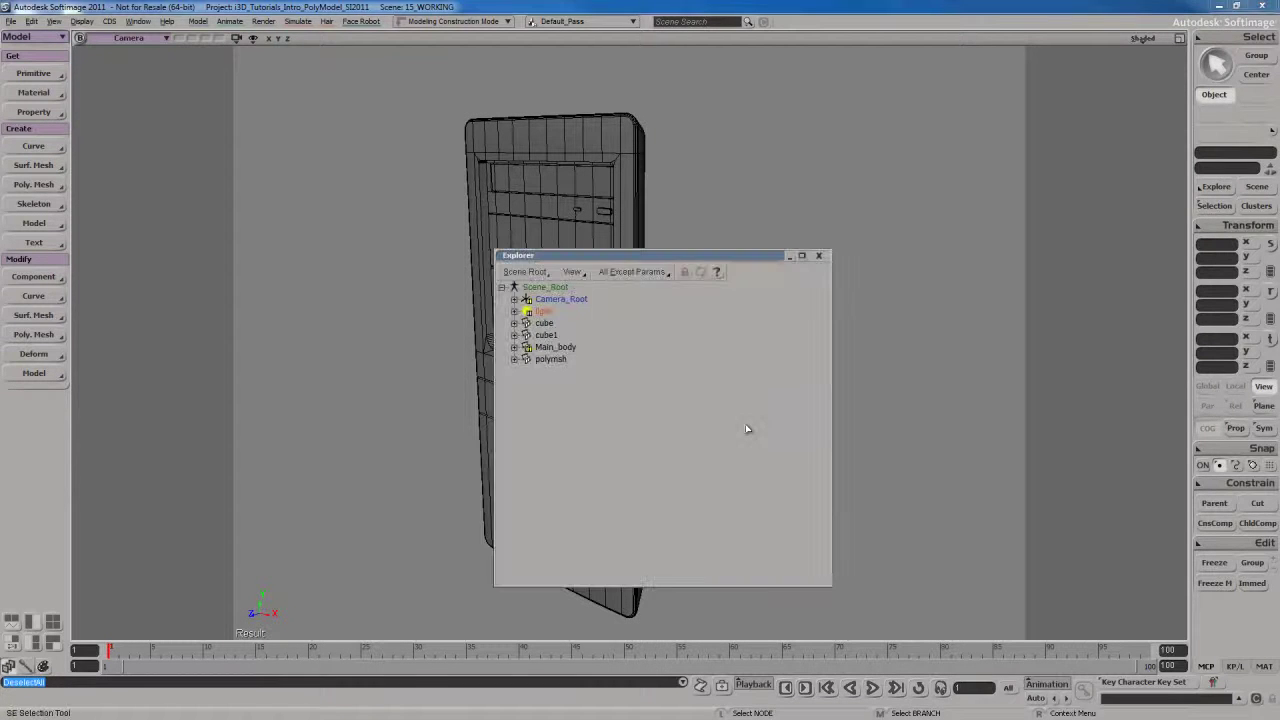
left_click_drag(651, 255, 914, 133)
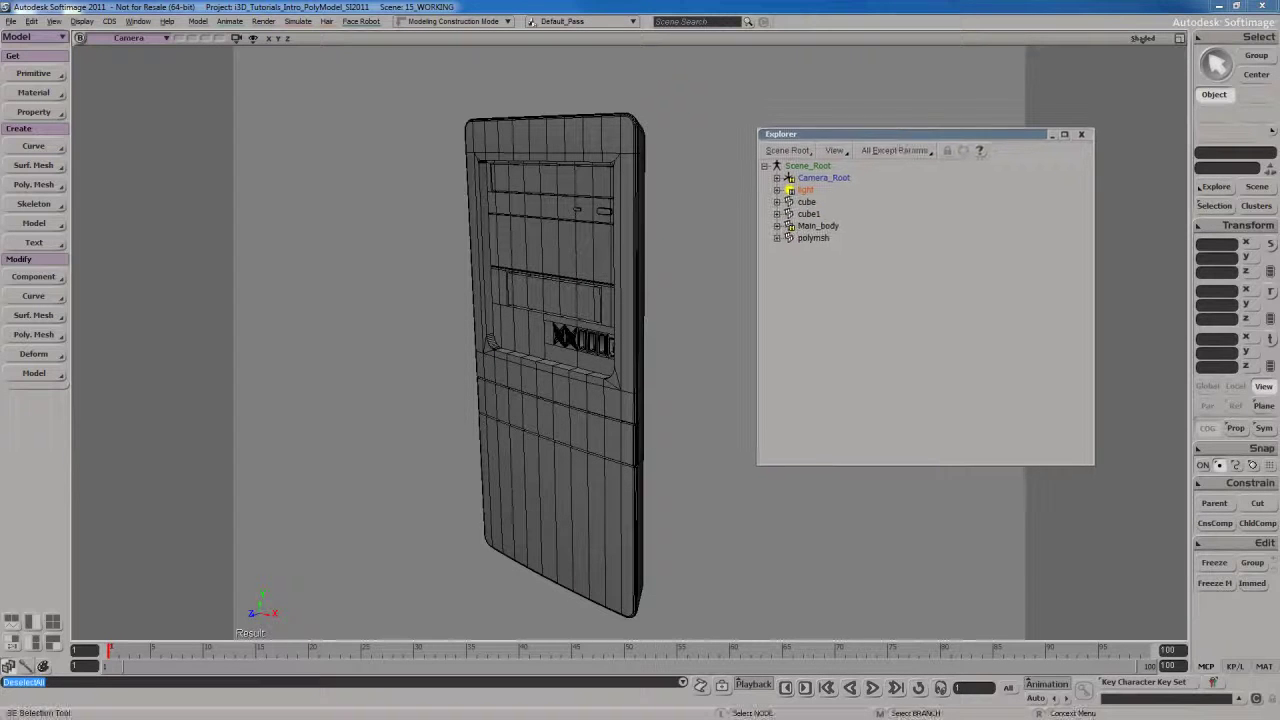
left_click(818, 226)
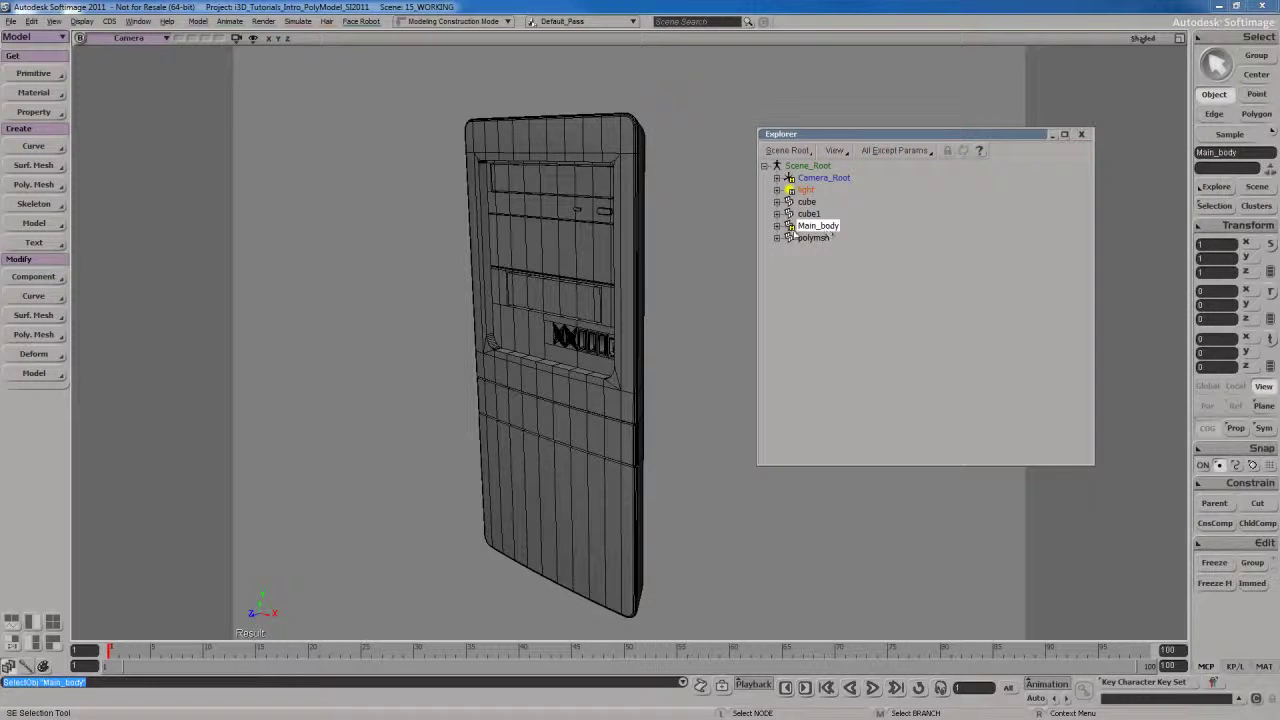
key("h")
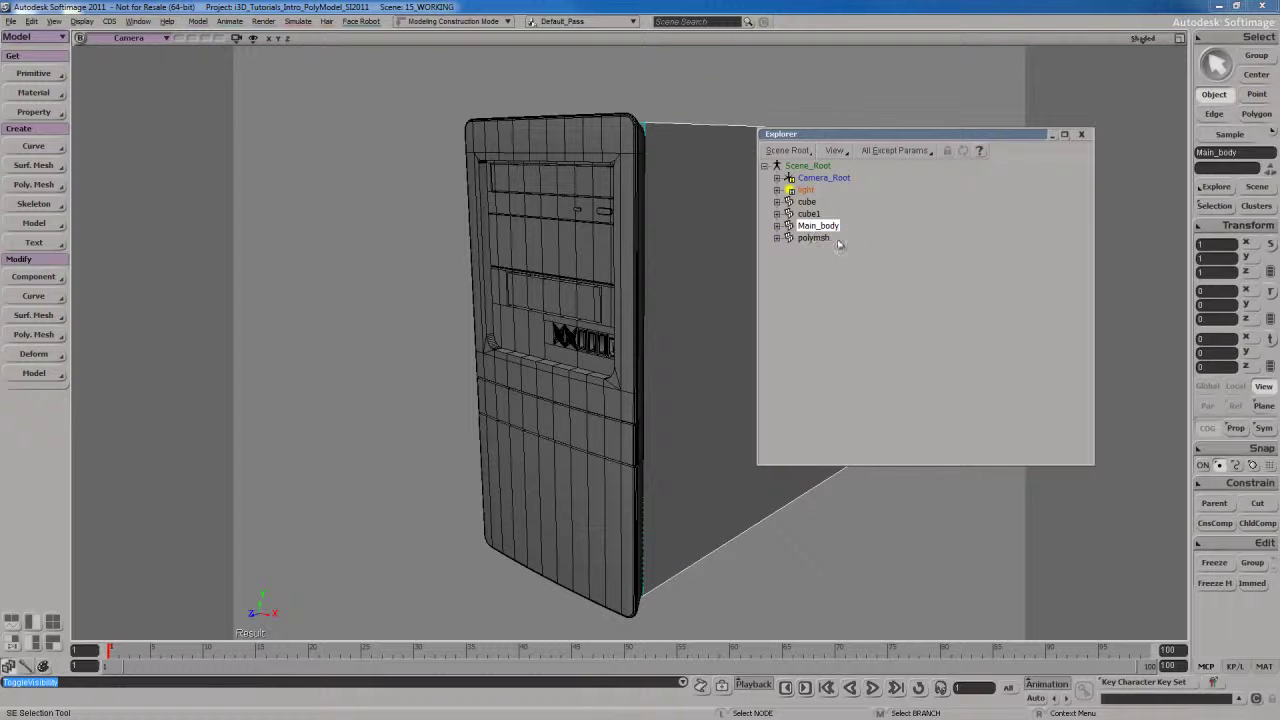
left_click(1081, 135)
Pick the main body's large side polygon and examine it against the reference photo in the enlarged Right view.
key("s")
right_click_drag(823, 334, 737, 366)
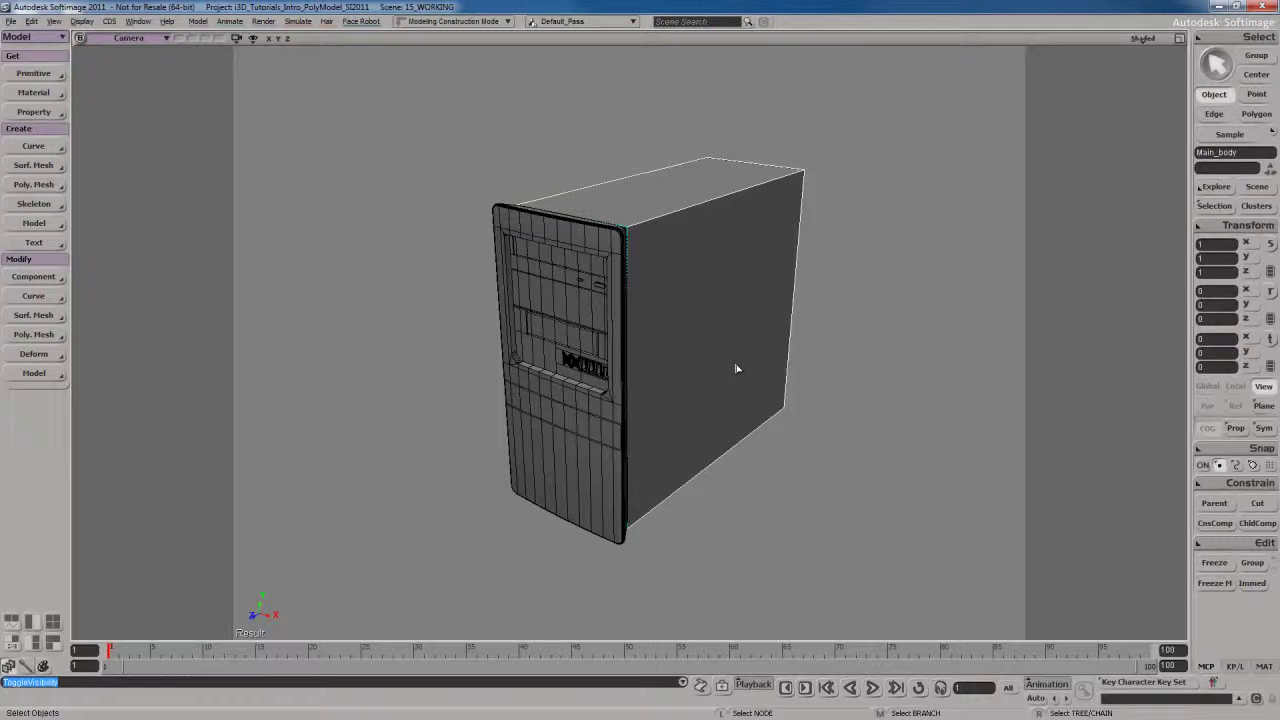
key("u")
left_click(741, 333)
left_click_drag(741, 333, 652, 351)
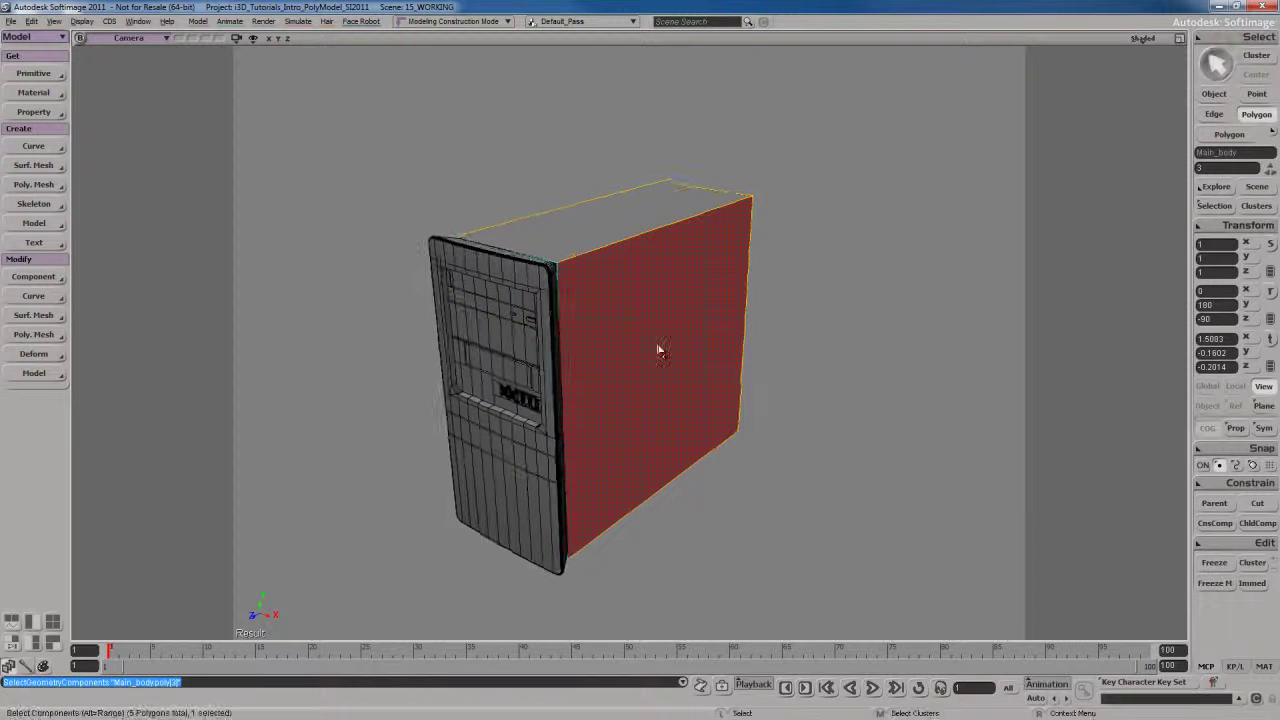
key("F12")
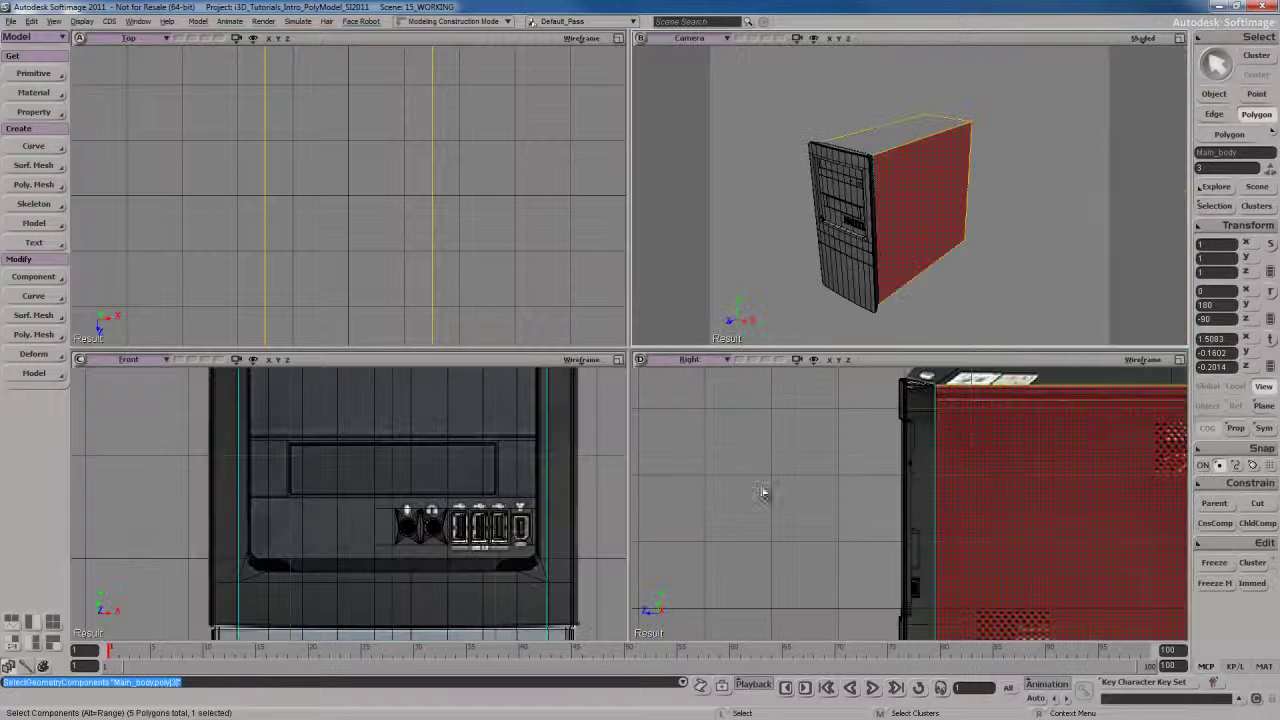
key("F12")
left_click_drag(950, 481, 750, 447)
scroll(770, 448, "down", 3)
scroll(770, 448, "down", 2)
scroll(778, 450, "up", 3)
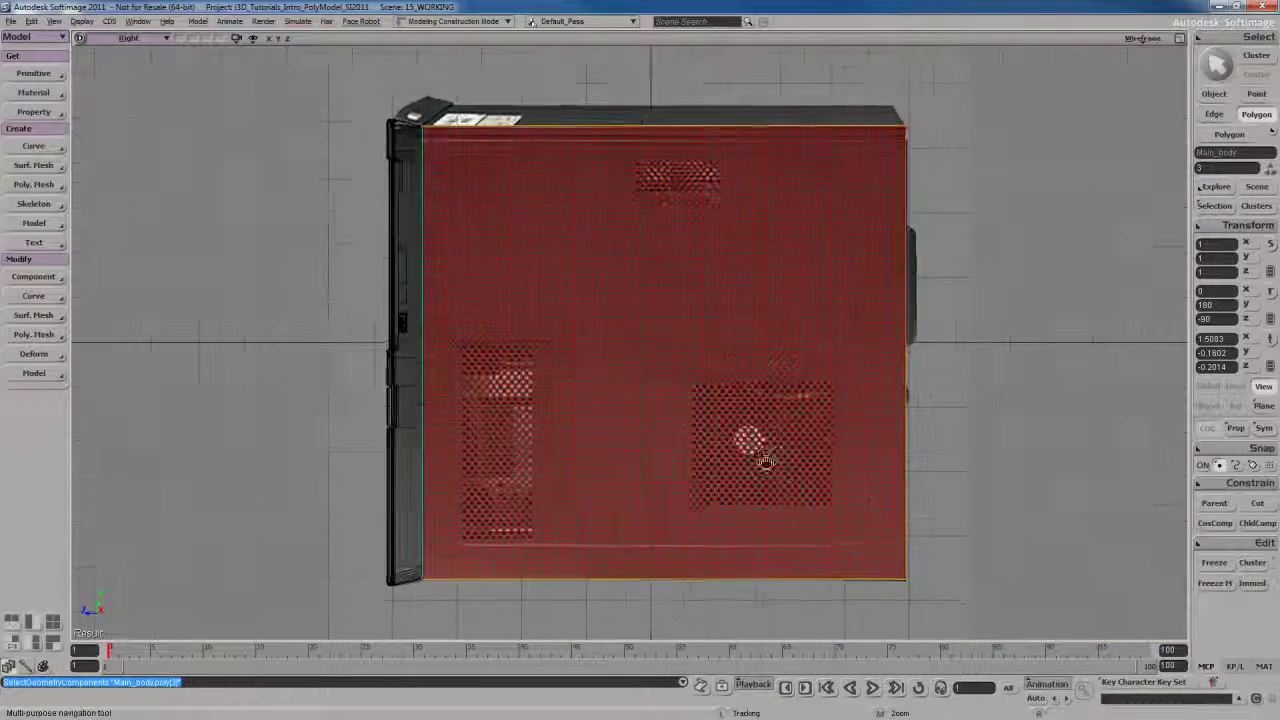
key("space")
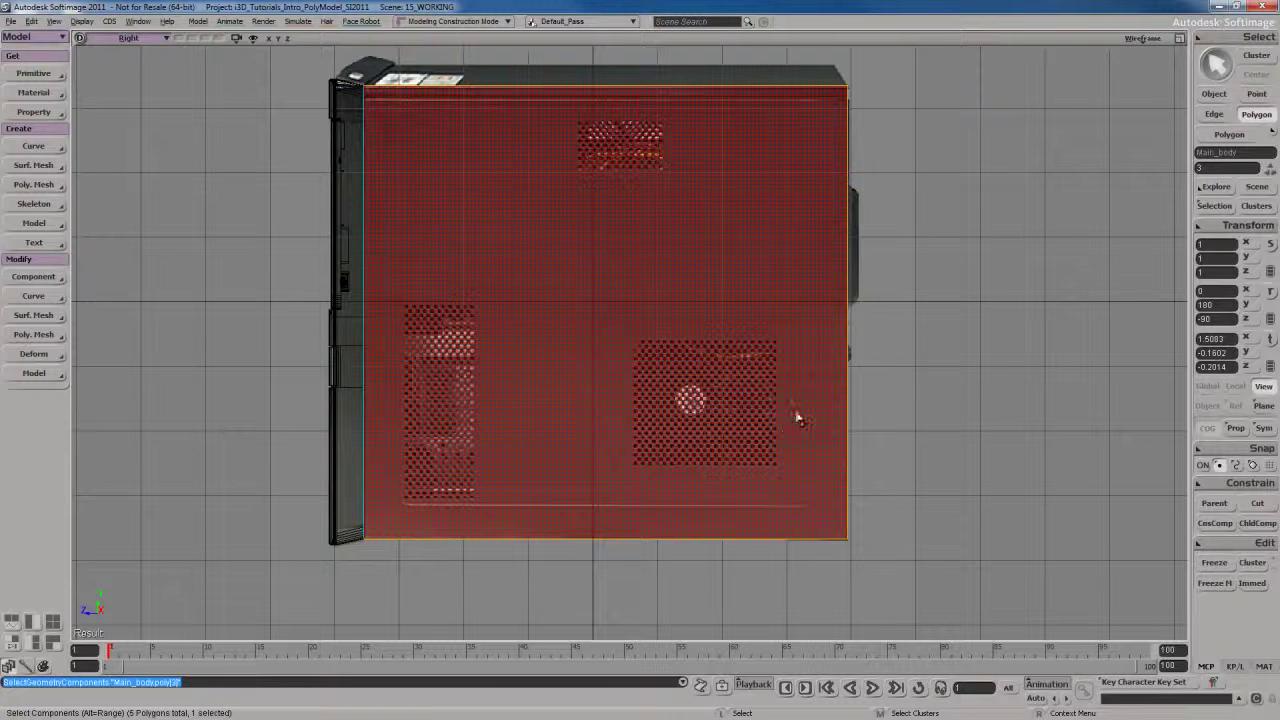
key("s")
mouse_move(816, 386)
left_mouse_down()
mouse_move(789, 406)
mouse_move(803, 397)
left_mouse_up()
key("space")
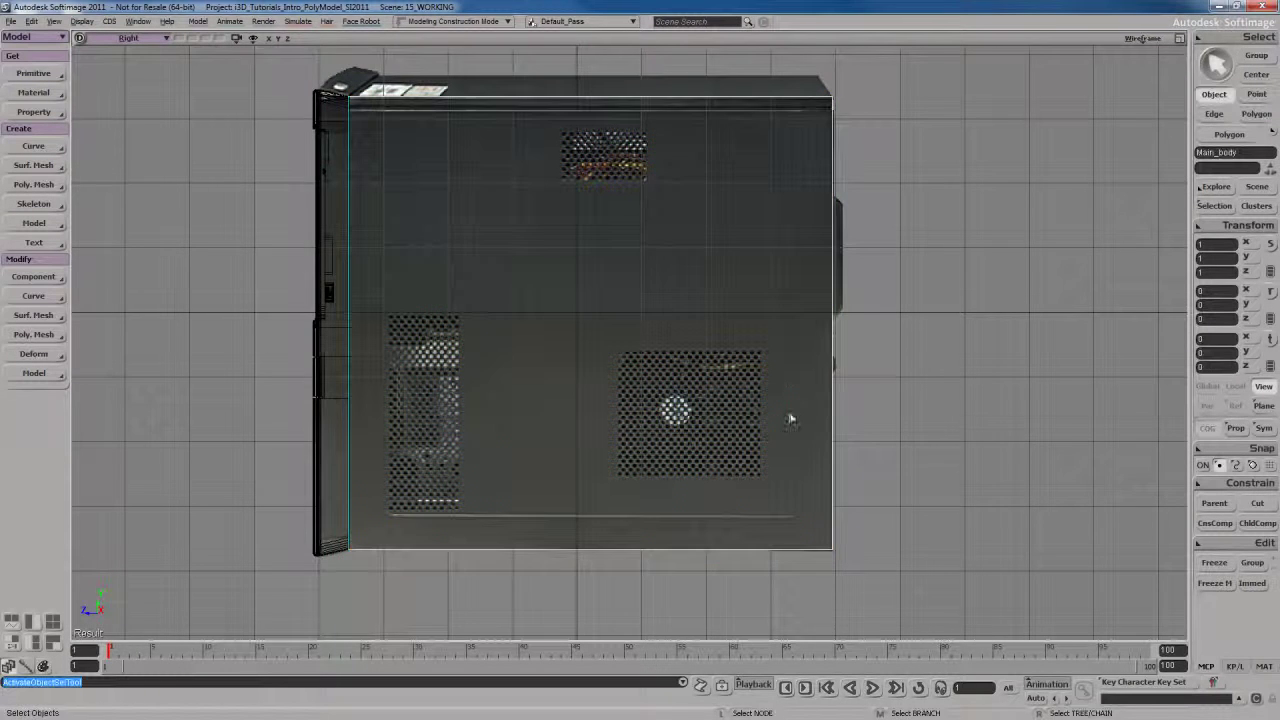
scroll(791, 418, "up", 3)
scroll(778, 432, "down", 2)
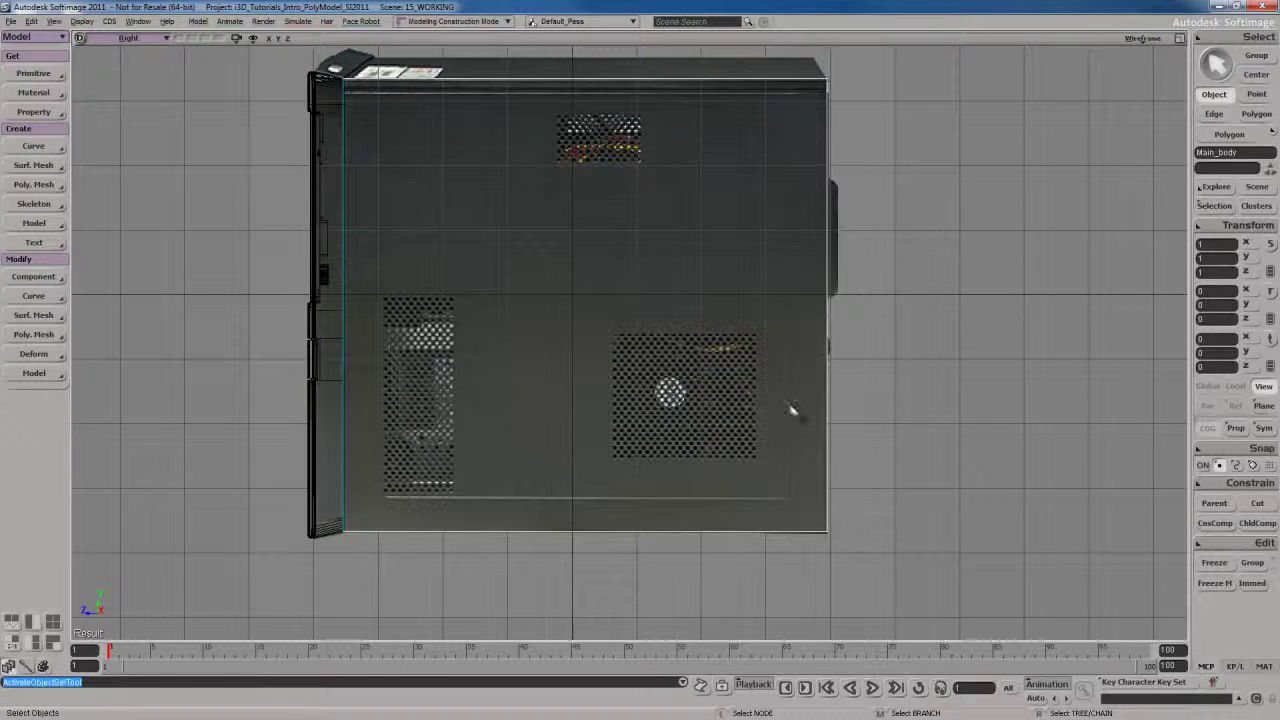
Slice the main body vertically just inside its rear edge and just inside its front edge with the Knife tool.
key("shift+k")
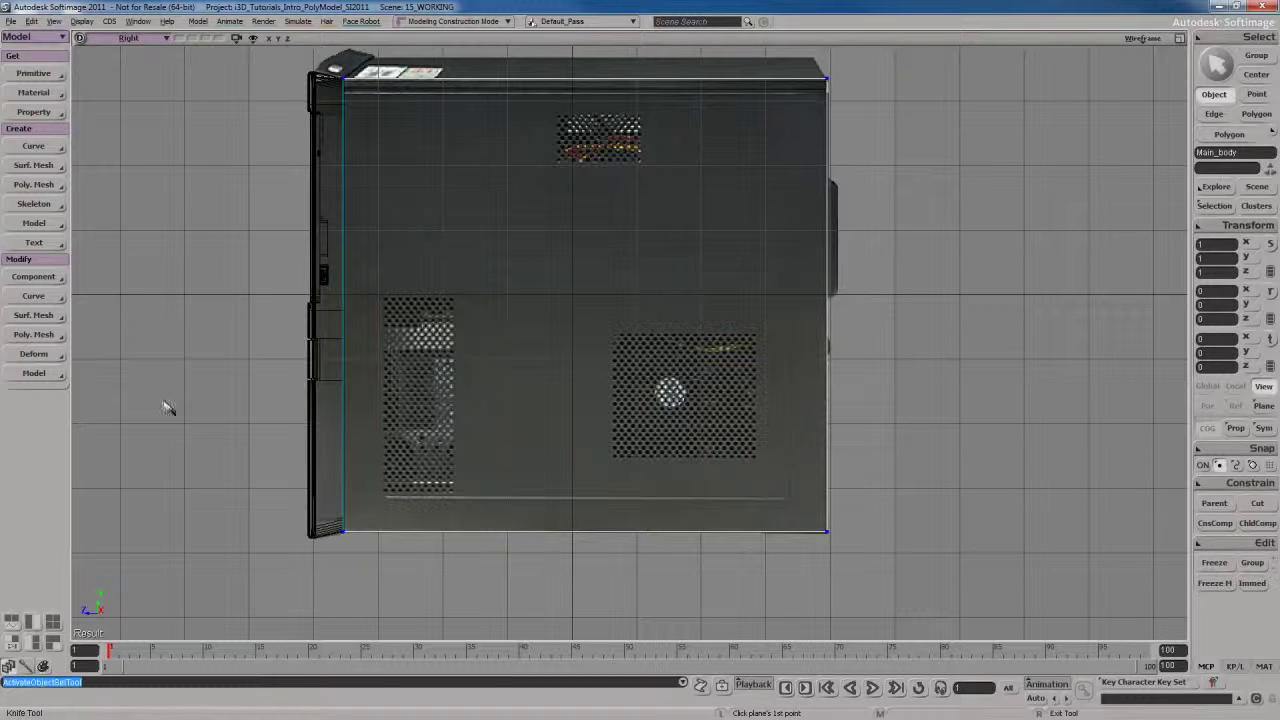
left_click(44, 338)
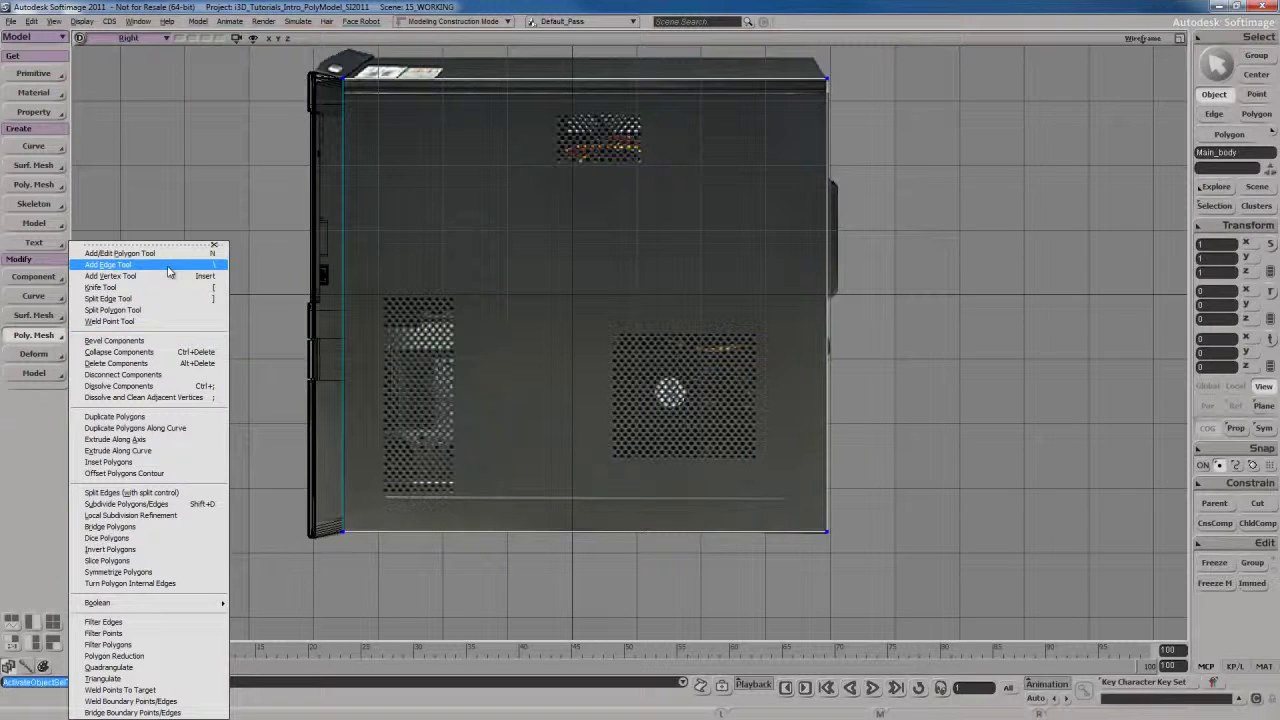
left_click(222, 289)
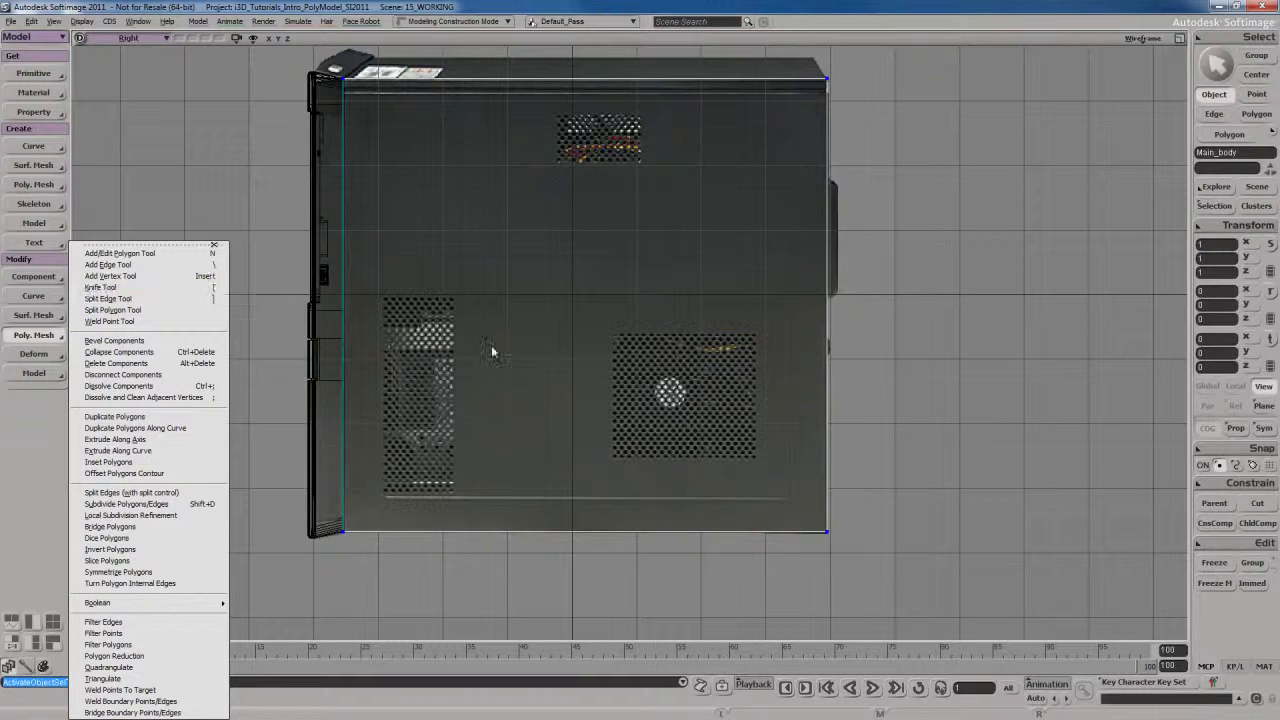
left_click(808, 341)
left_click(811, 274)
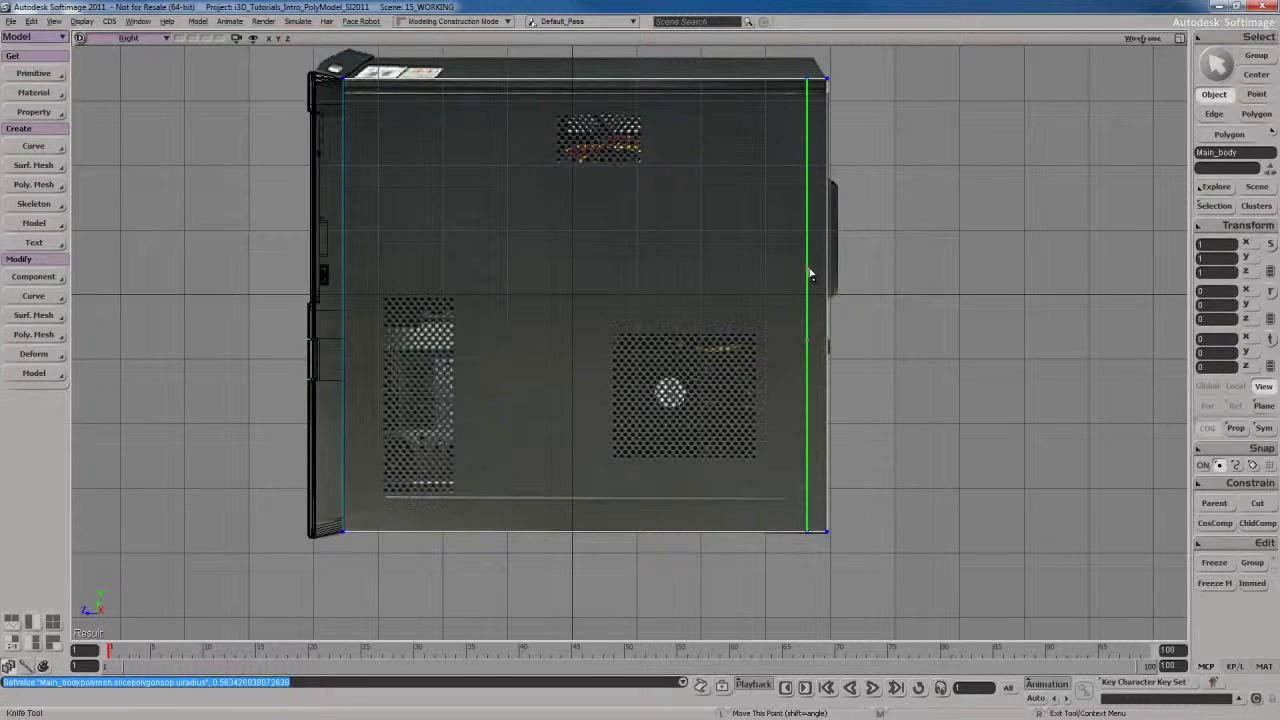
left_click(363, 352)
left_click(365, 291)
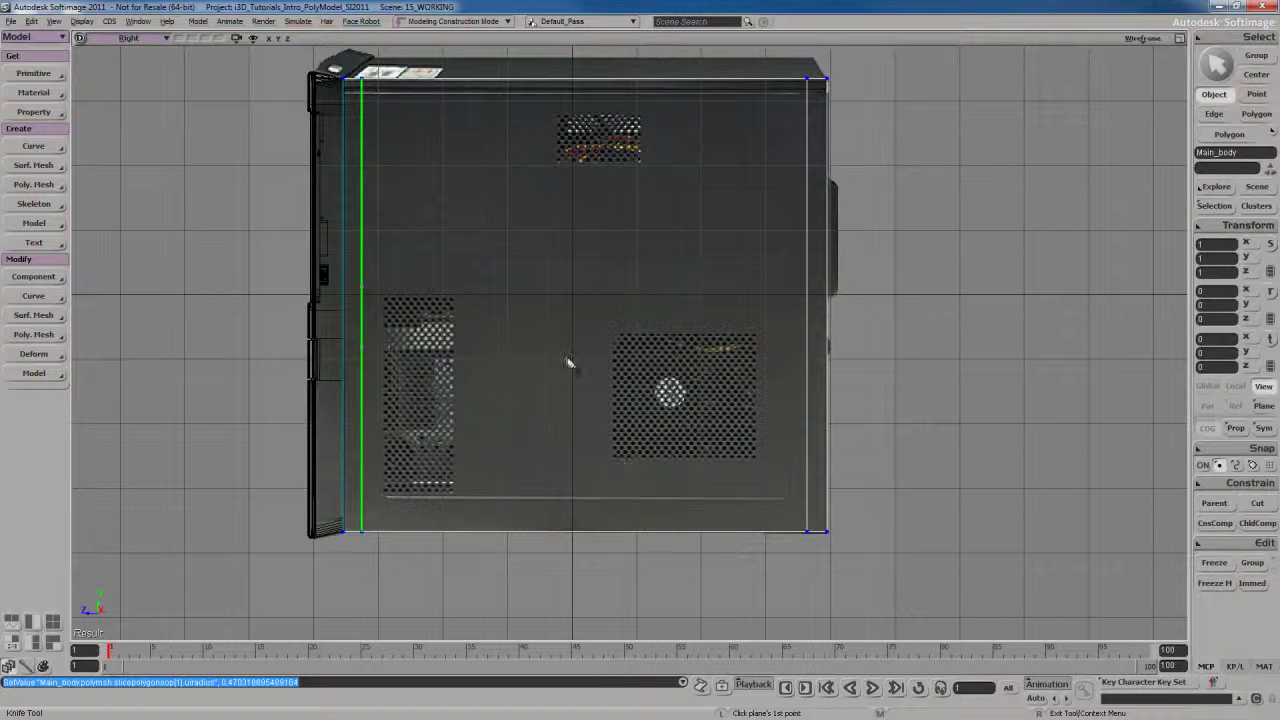
Select the large central side polygon and slice it horizontally just above the lower vents with the Knife tool.
key("u")
left_click(562, 324)
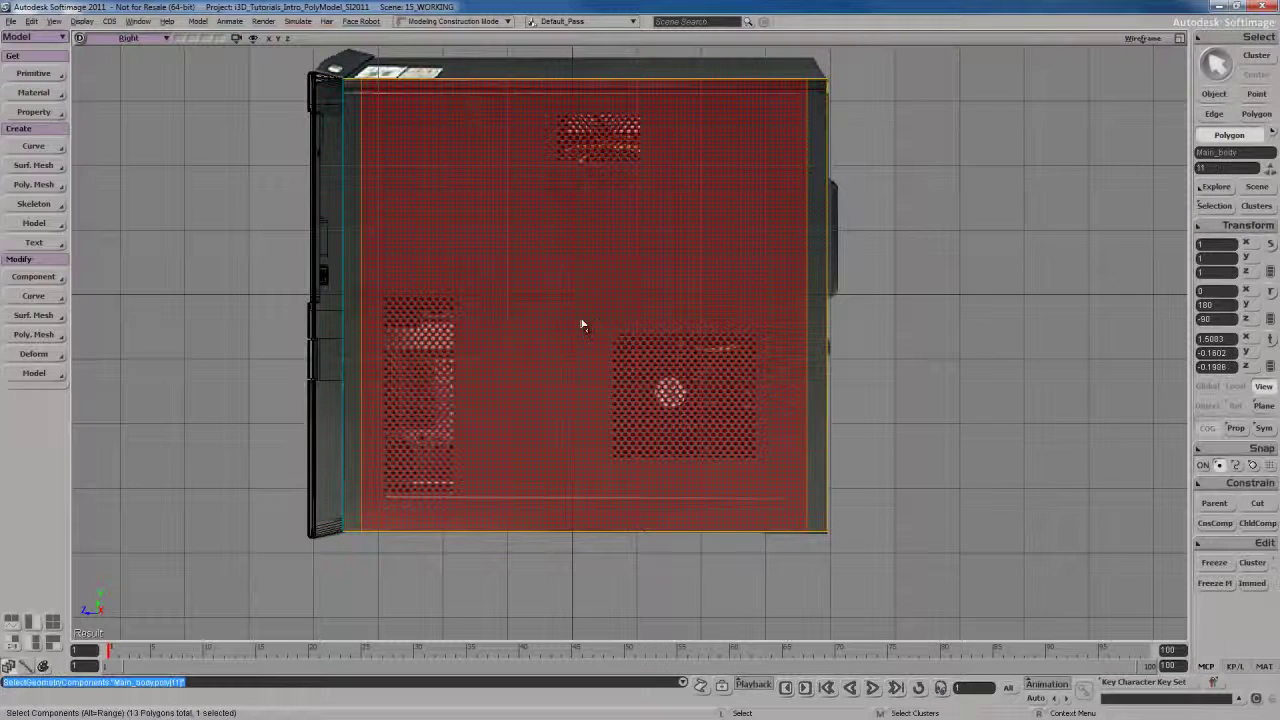
key("period")
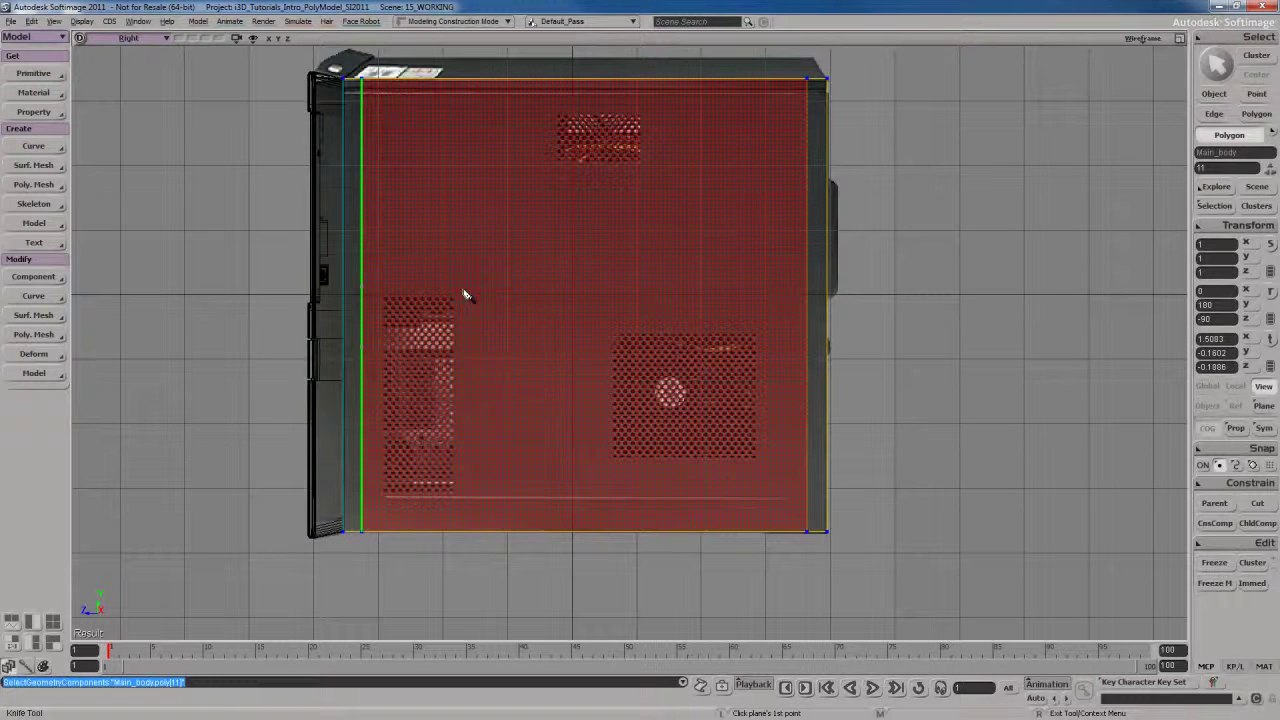
left_click(582, 292)
left_click(585, 291, "shift")
Frame the lower side area, then switch to Windows Photo Viewer and examine the side panel in the right side reference photo.
key("s")
left_click_drag(577, 391, 643, 381)
middle_click_drag(643, 381, 597, 394)
key("s")
left_click_drag(664, 418, 637, 394)
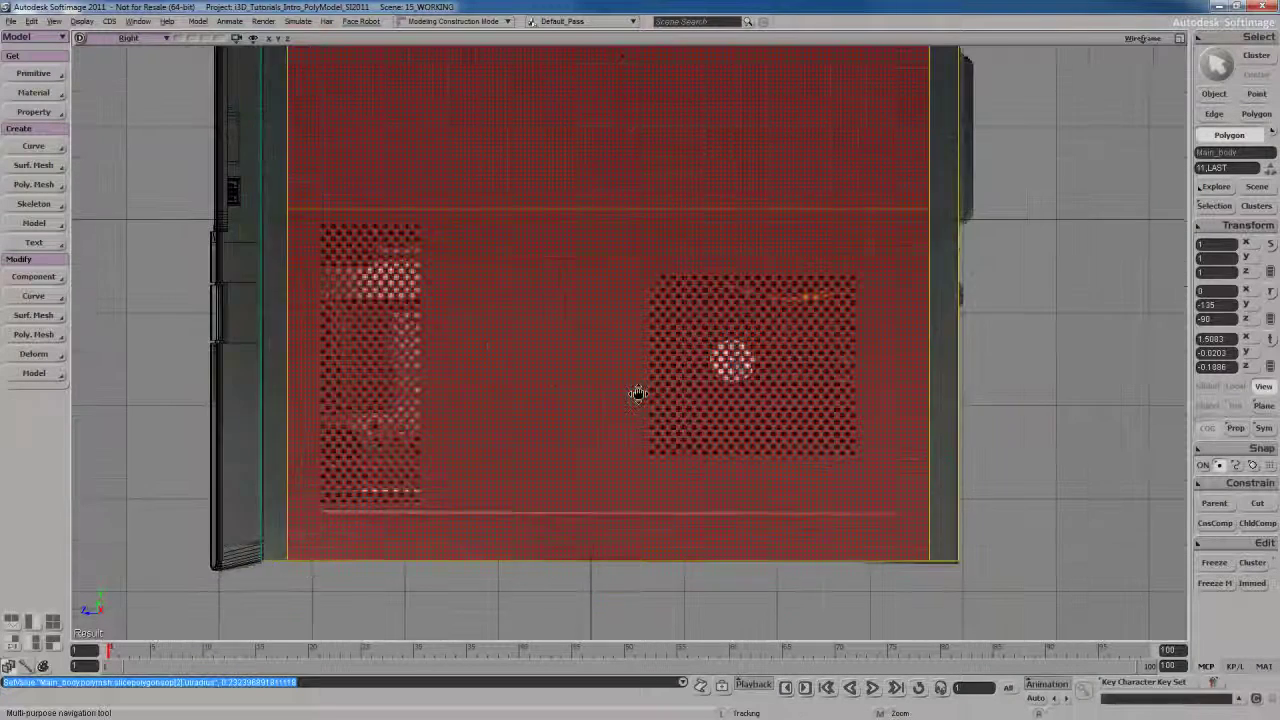
key("s")
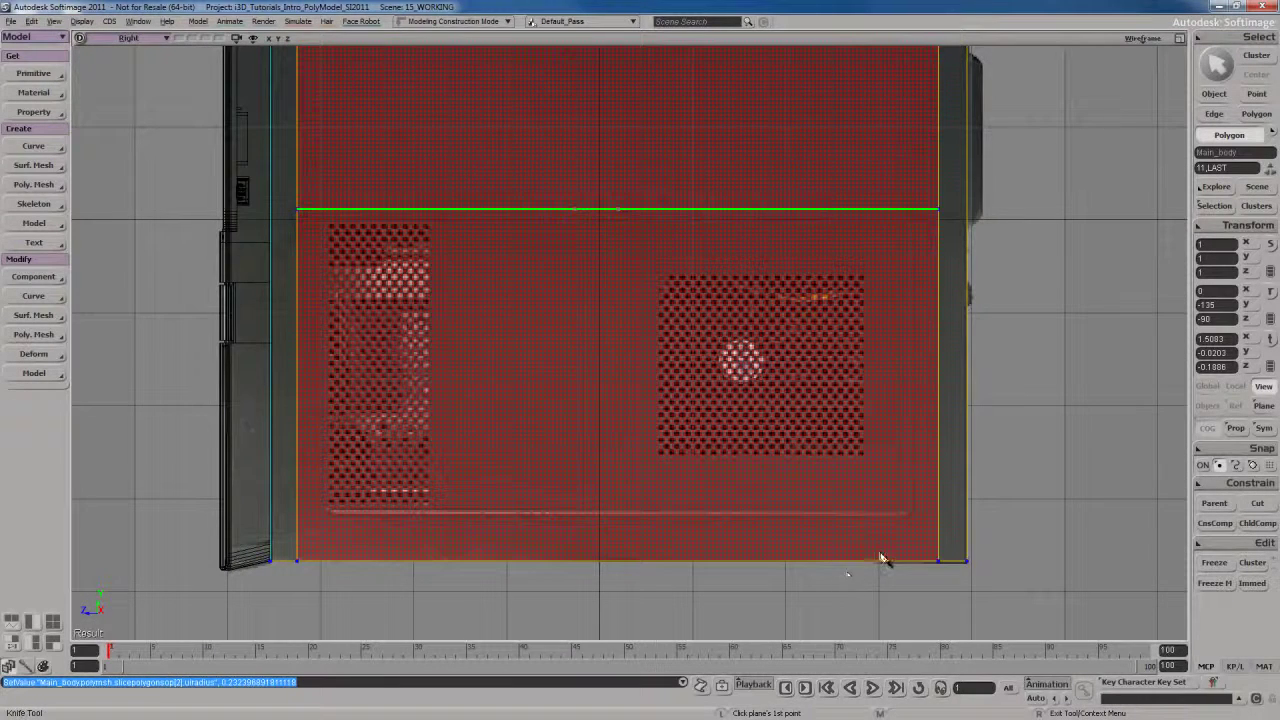
key("Escape")
key("alt+Tab")
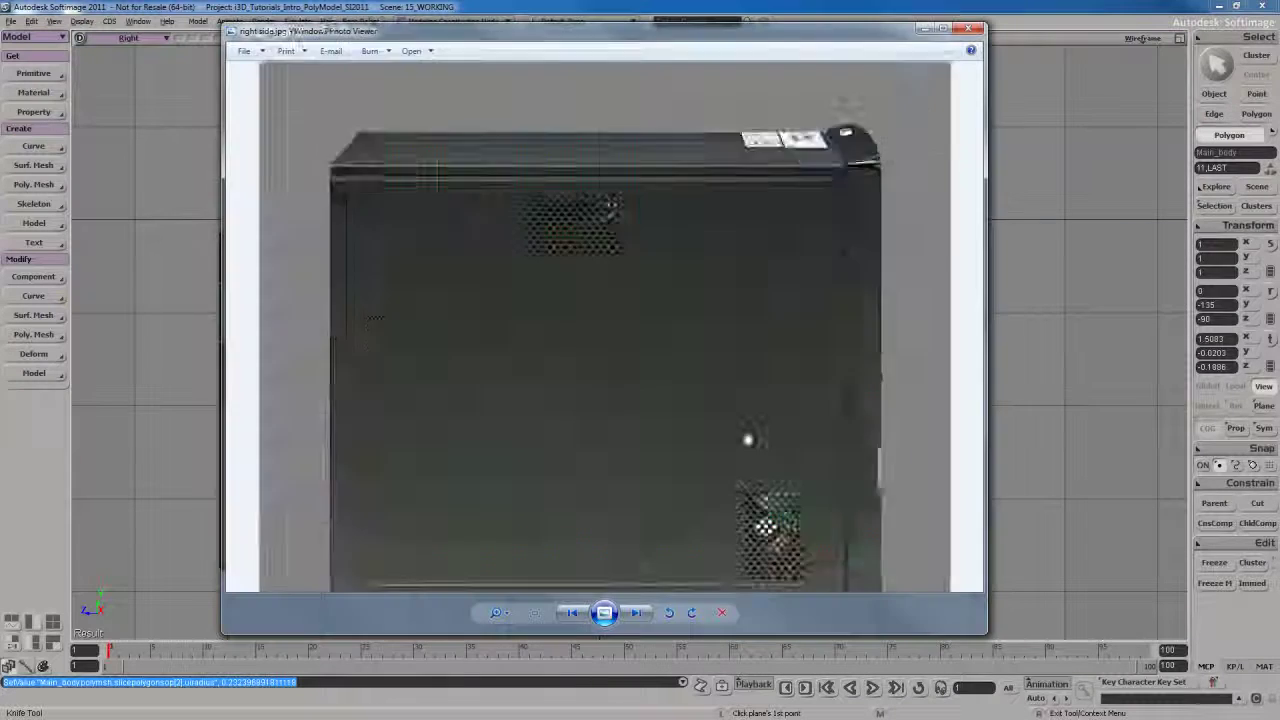
scroll(674, 400, "up", 4)
left_click_drag(585, 440, 593, 420)
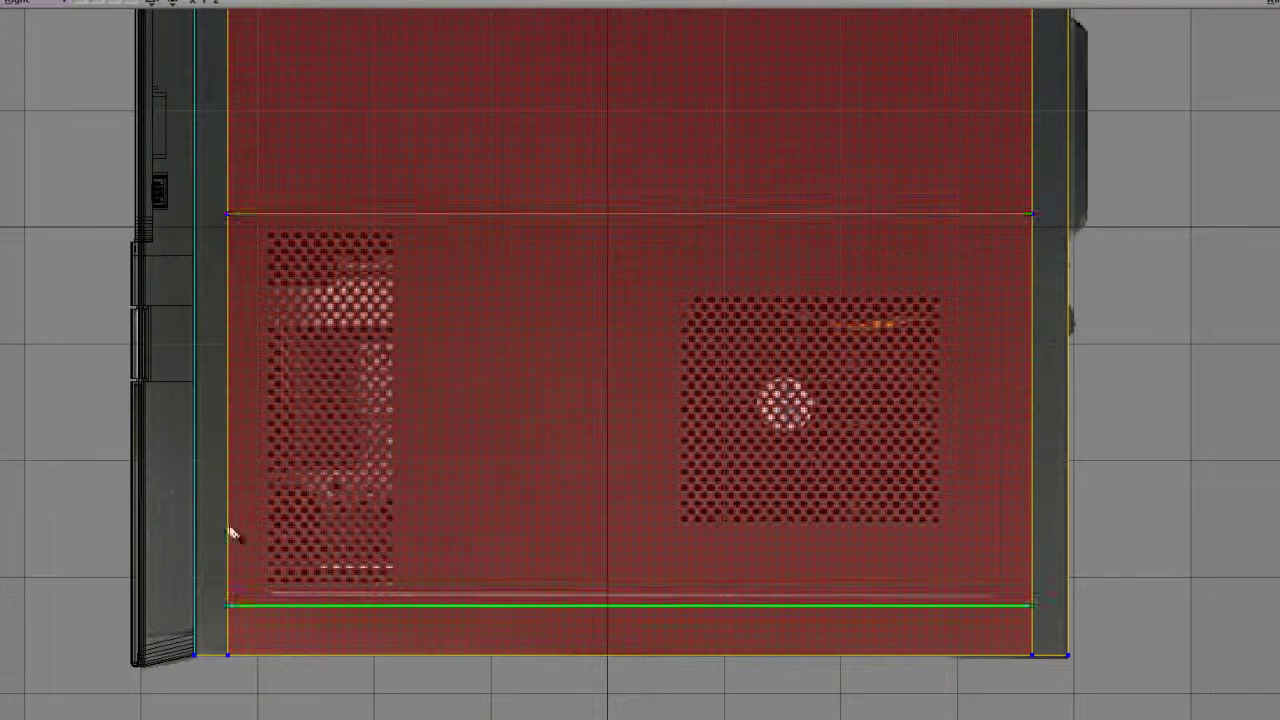
Select the polygon surrounding the lower vents and slice it vertically just inside its front and rear edges.
left_click(318, 412)
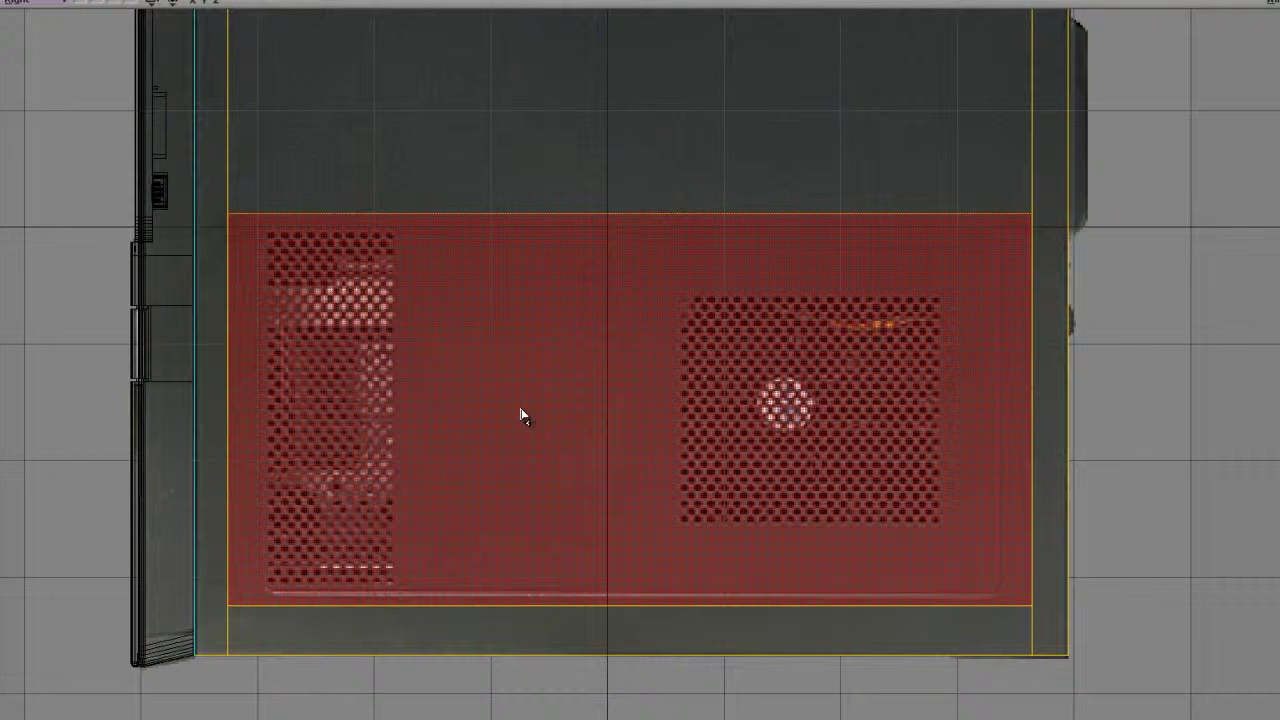
left_click(246, 380)
left_click(246, 326)
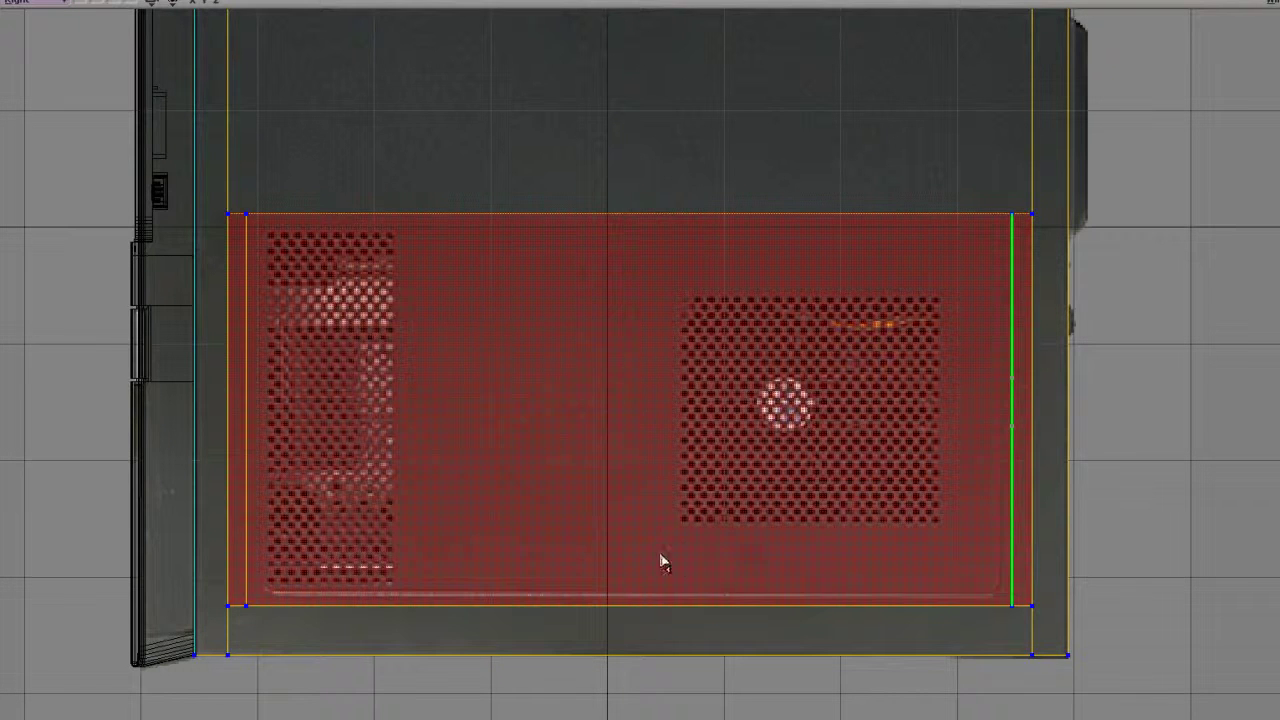
Inset the polygon enclosing both lower vents by 0.082.
left_click(677, 377)
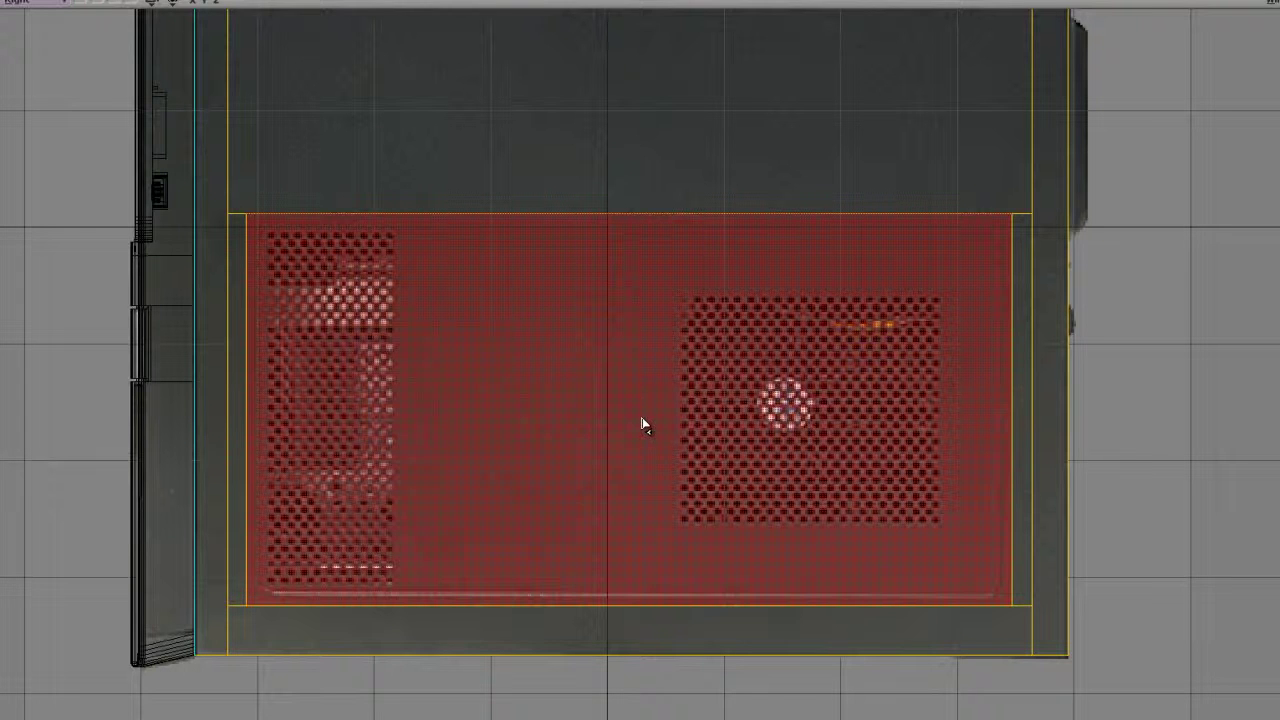
right_click(641, 367)
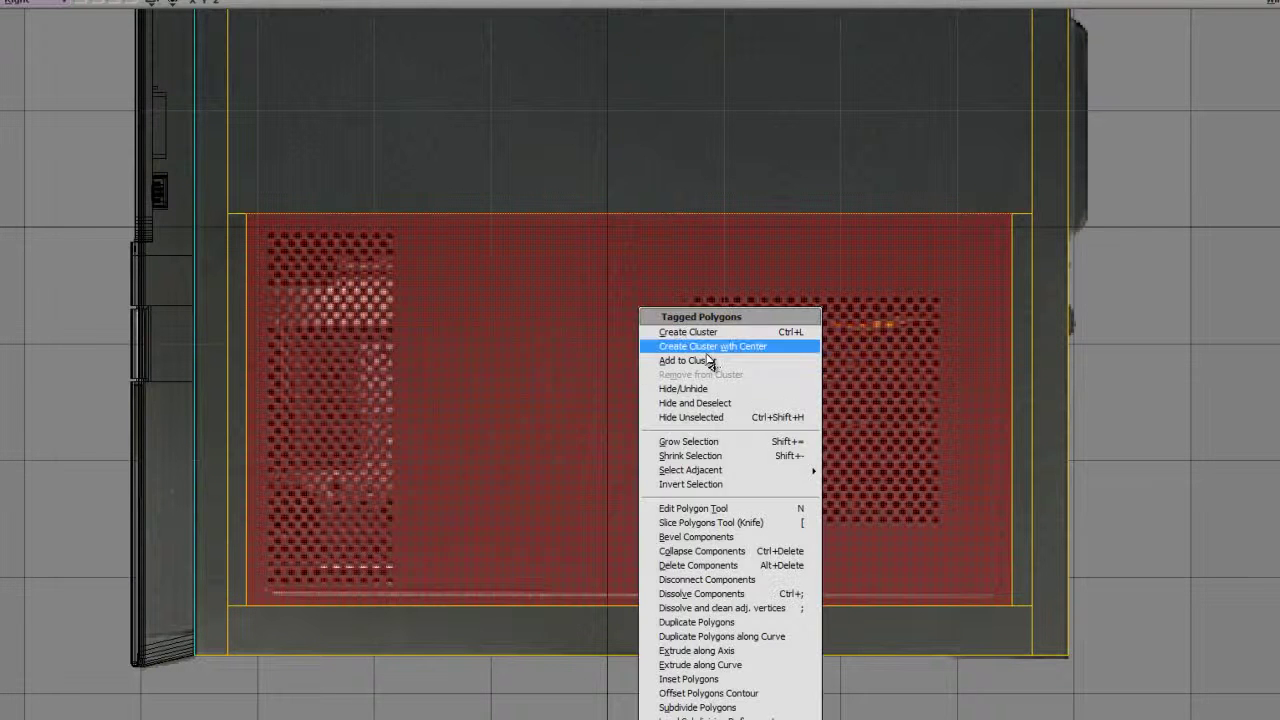
left_click(712, 680)
left_click_drag(178, 220, 264, 216)
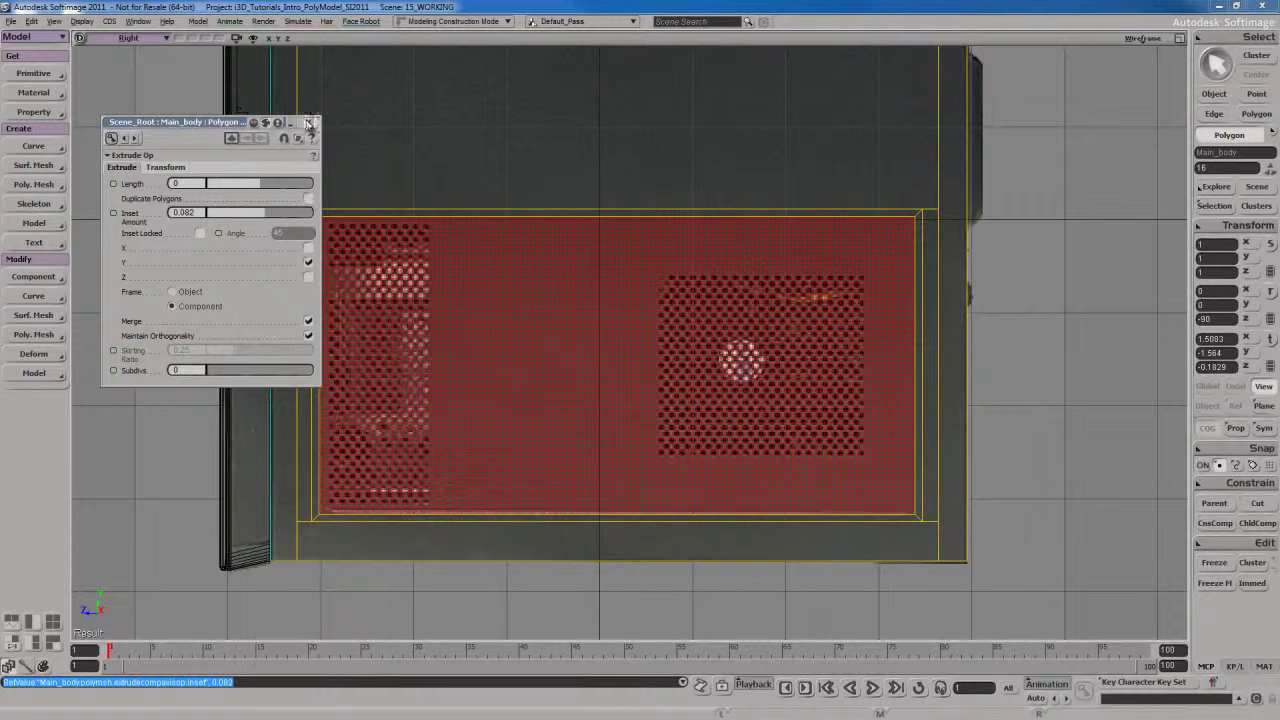
left_click(308, 123)
In the enlarged Camera view, extrude the inset side polygon and move it about 0.036 inward along X.
key("s")
left_click_drag(687, 392, 640, 383)
middle_click_drag(640, 383, 623, 400)
left_click_drag(623, 399, 631, 386)
left_click_drag(536, 392, 534, 406)
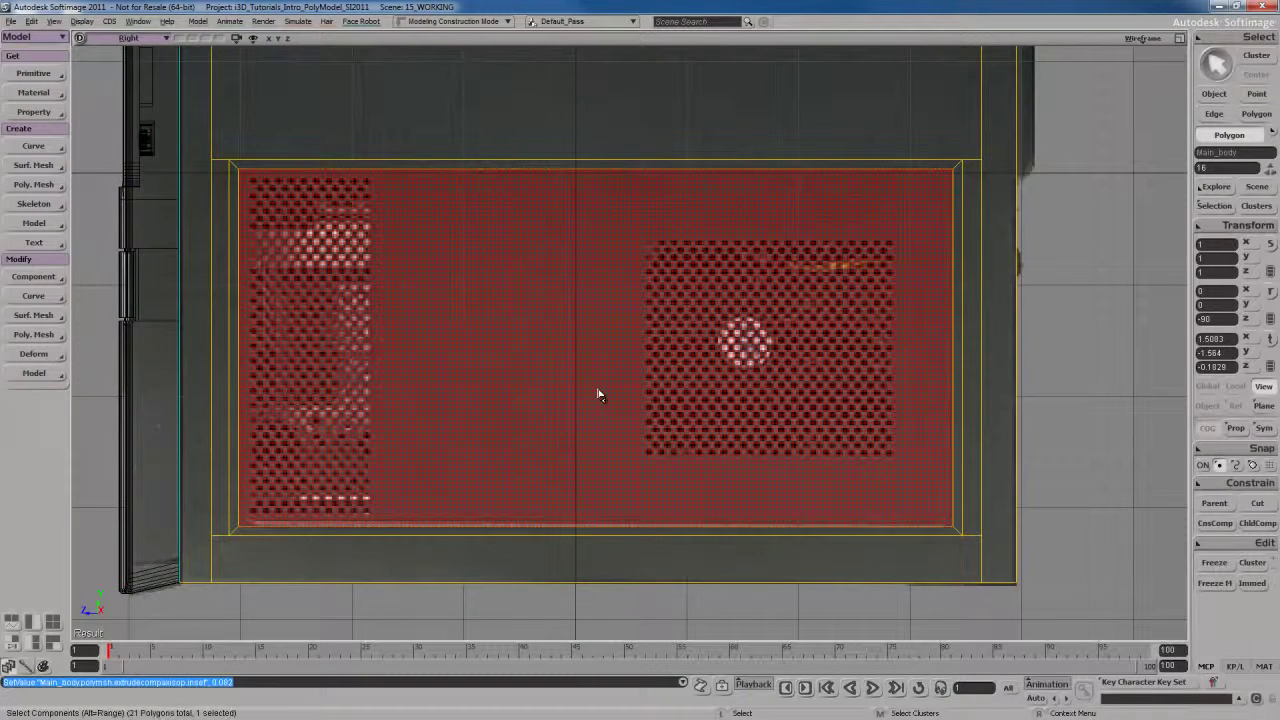
key("F12")
key("F12")
key("s")
scroll(686, 432, "up", 3)
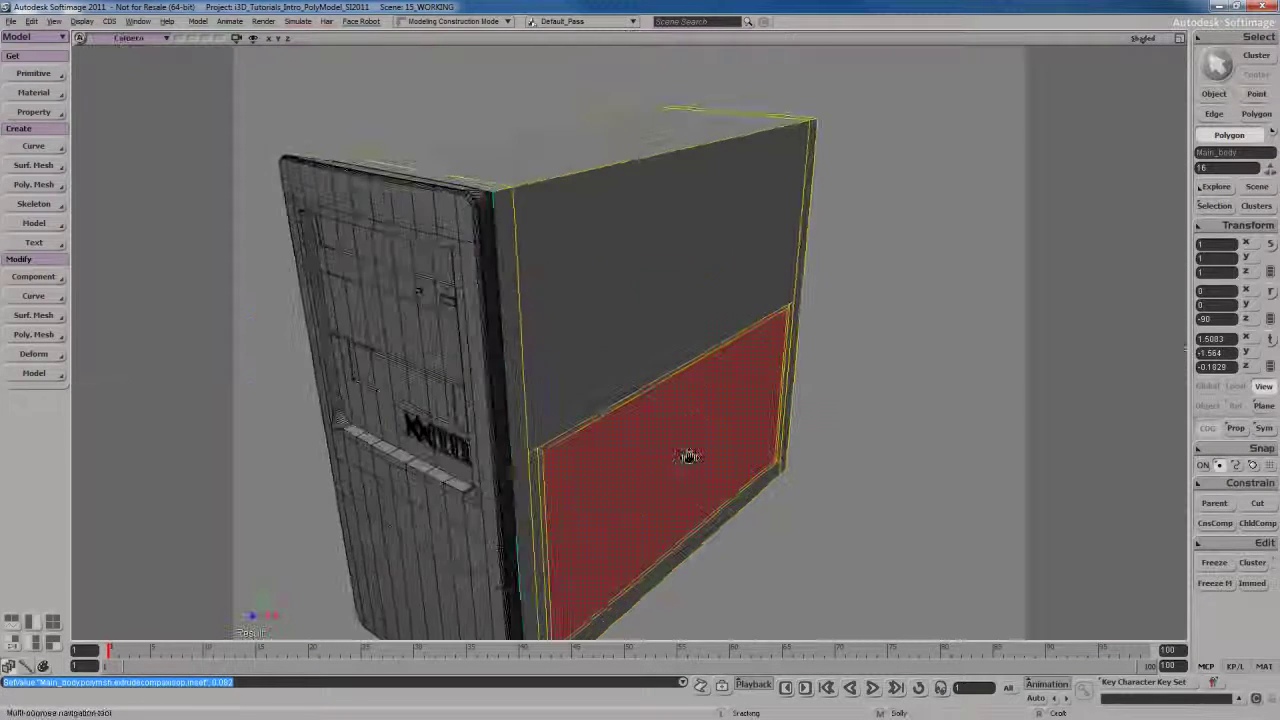
left_click_drag(686, 443, 695, 380)
scroll(690, 378, "up", 4)
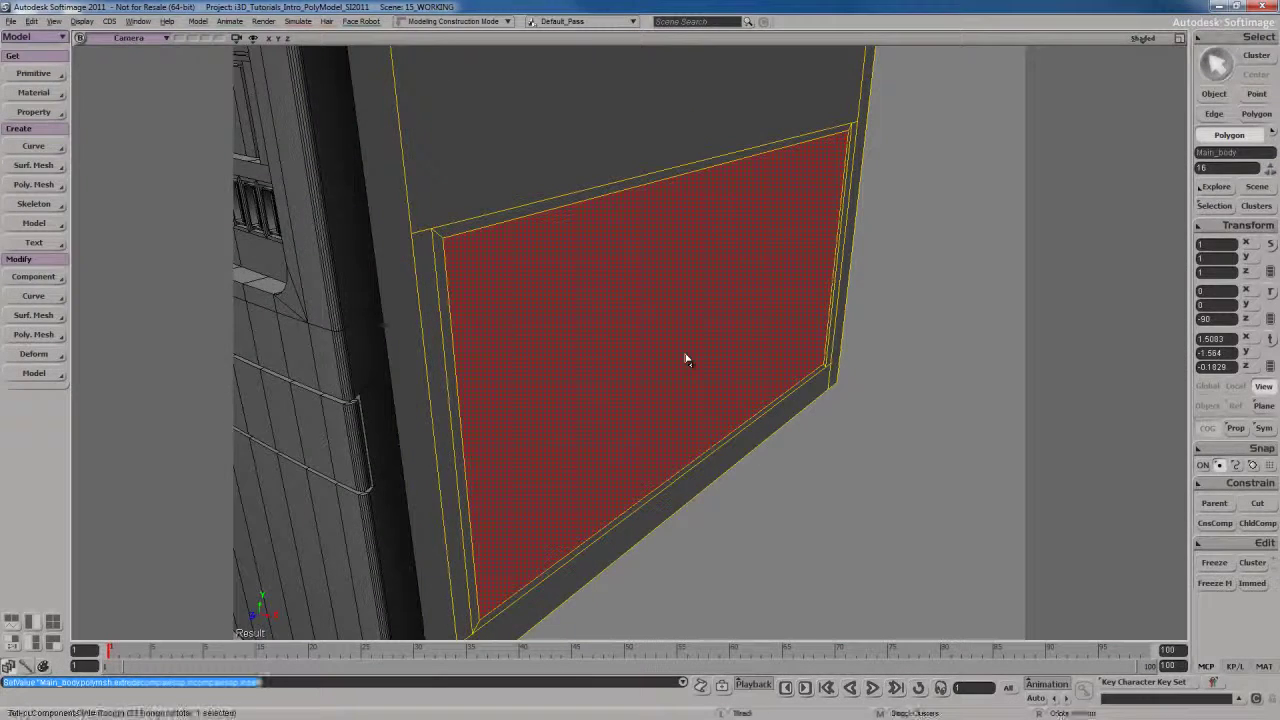
key("ctrl+d")
left_click_drag(776, 349, 727, 390)
middle_click_drag(727, 390, 729, 380)
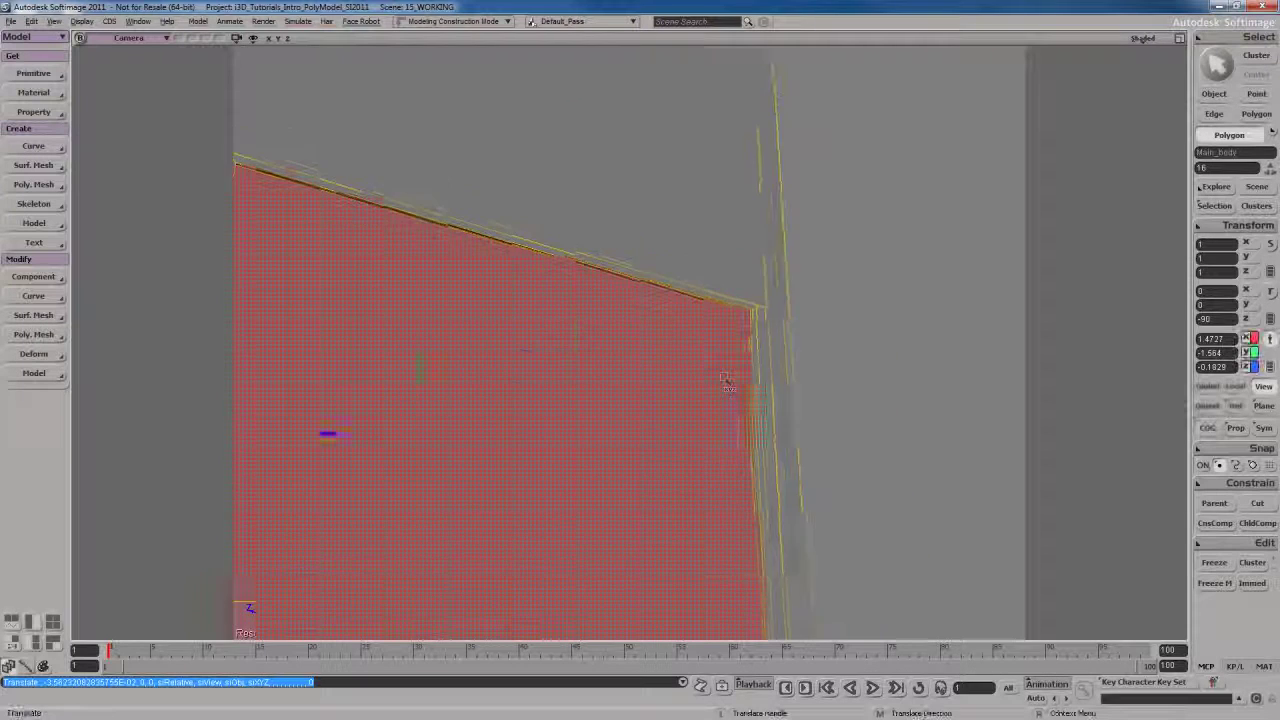
Select the four short corner edges running along the depth of the recessed side panel.
key("i")
key("s")
right_click_drag(732, 383, 708, 430)
left_click(709, 318)
key("s")
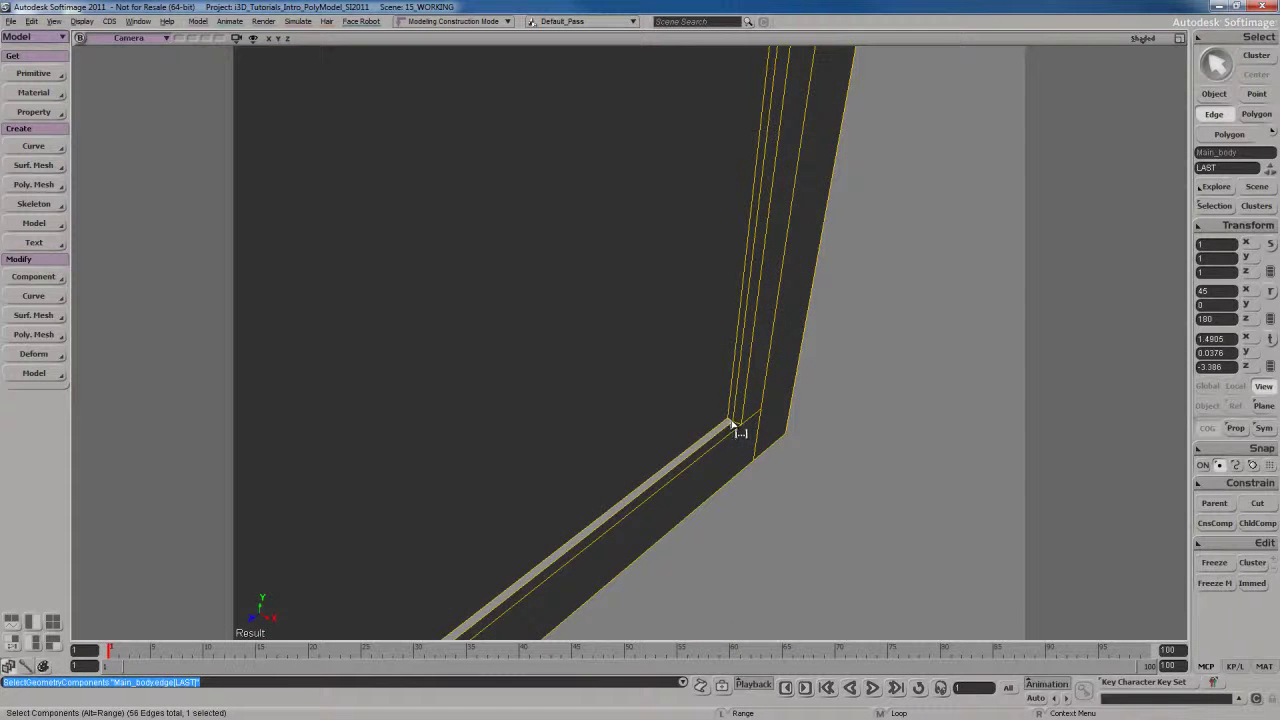
left_click(731, 428, "alt")
key("s")
right_click_drag(729, 423, 614, 349)
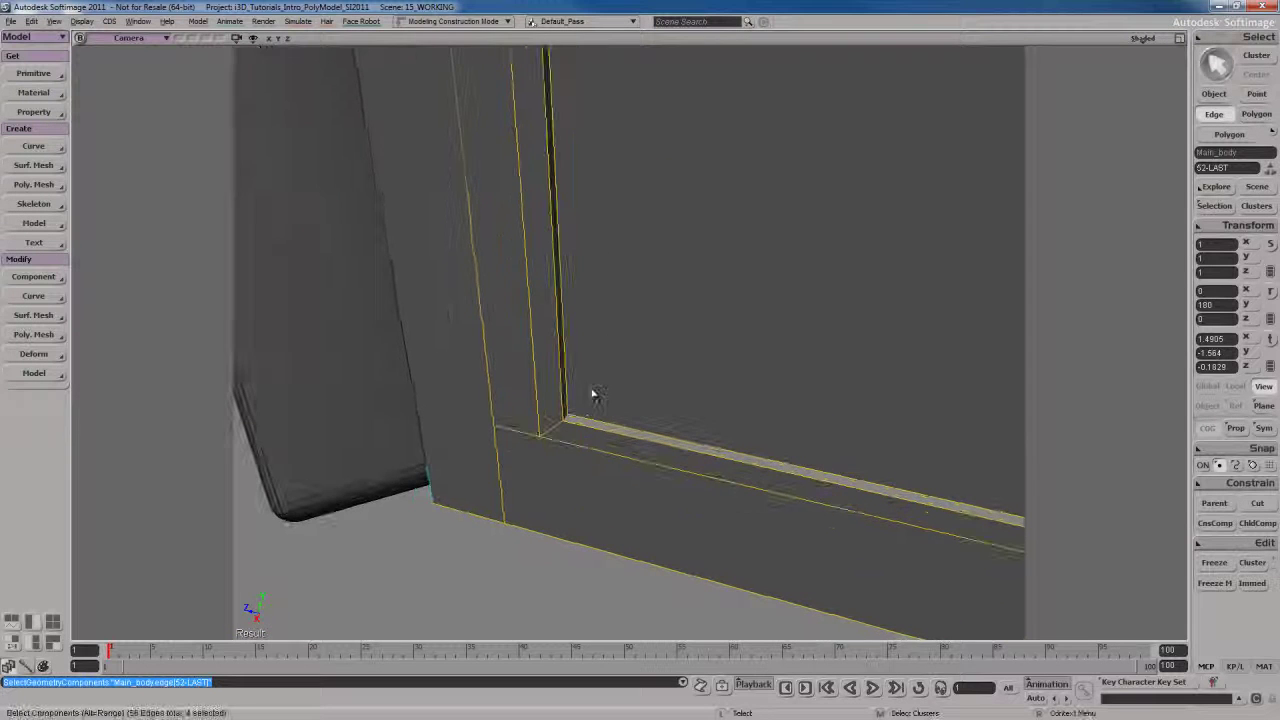
Bevel the four short corner edges of the recessed side panel with 7 rounding subdivisions.
key("s")
right_click_drag(612, 434, 635, 338)
scroll(635, 338, "down", 4)
key("s")
left_click_drag(662, 338, 624, 336)
right_click_drag(623, 337, 597, 280)
right_click(597, 280)
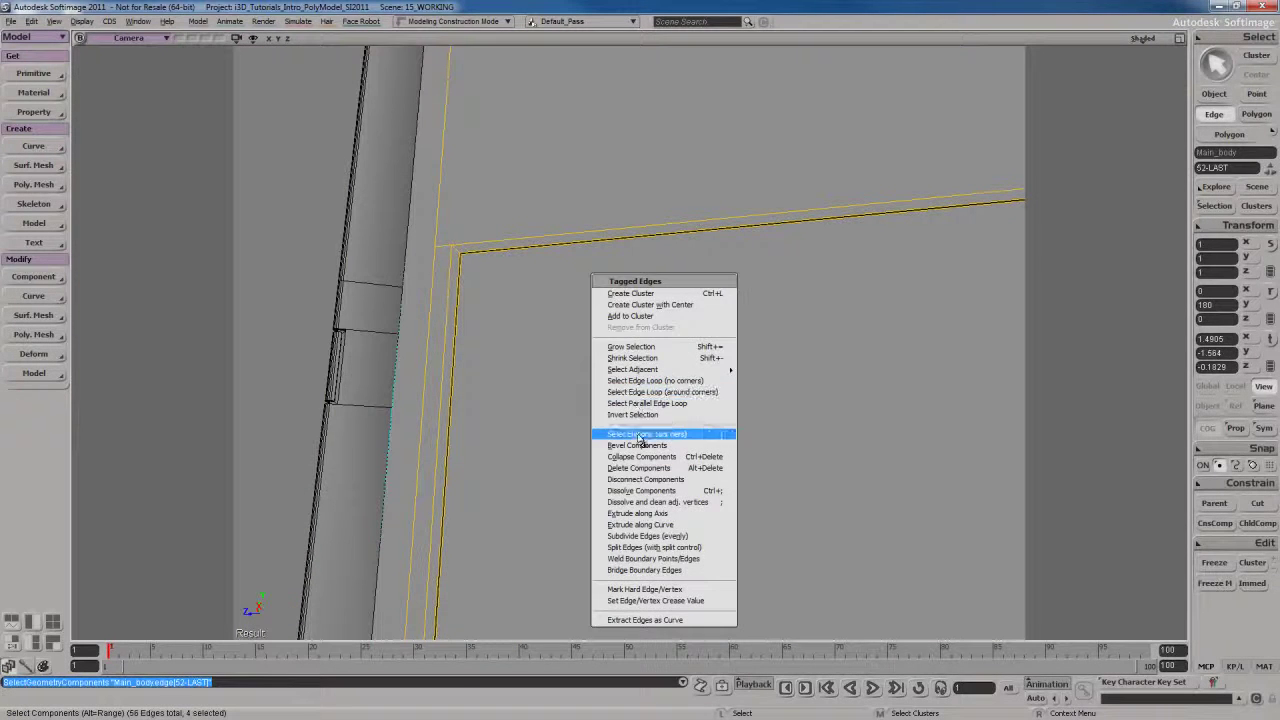
left_click(642, 446)
key("s")
left_click_drag(563, 363, 513, 301)
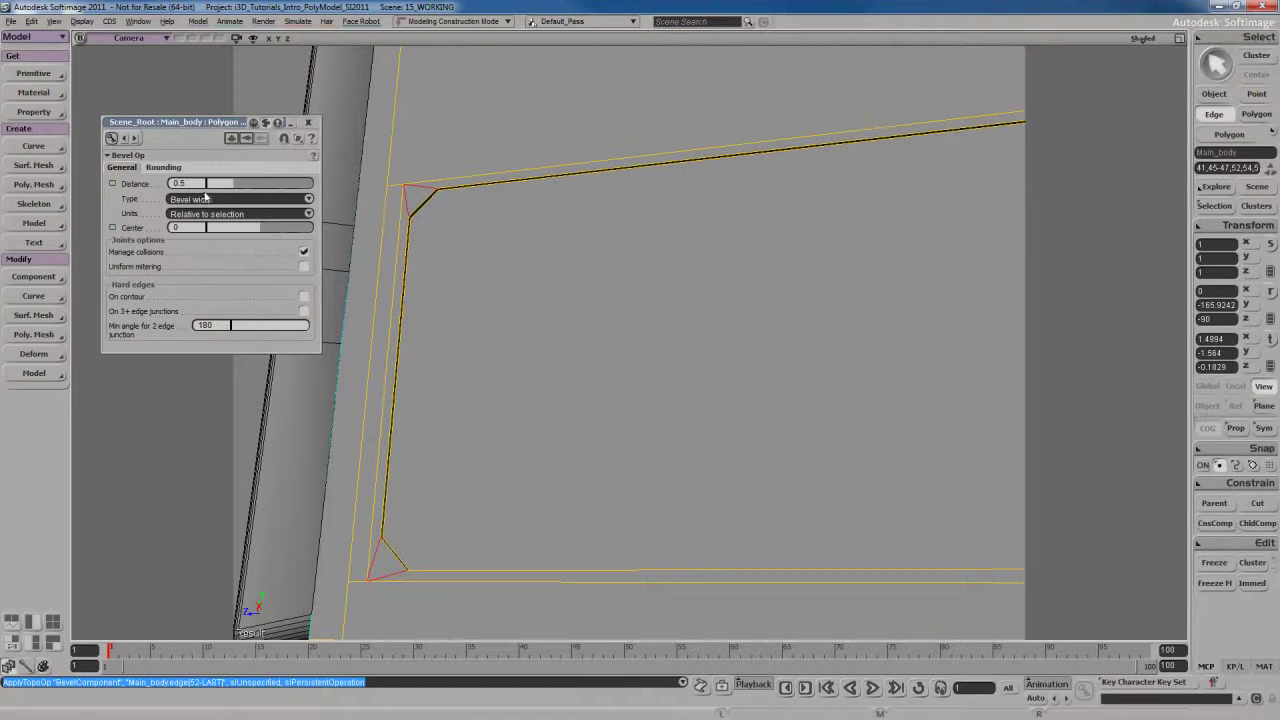
left_click(163, 168)
left_click_drag(218, 185, 279, 191)
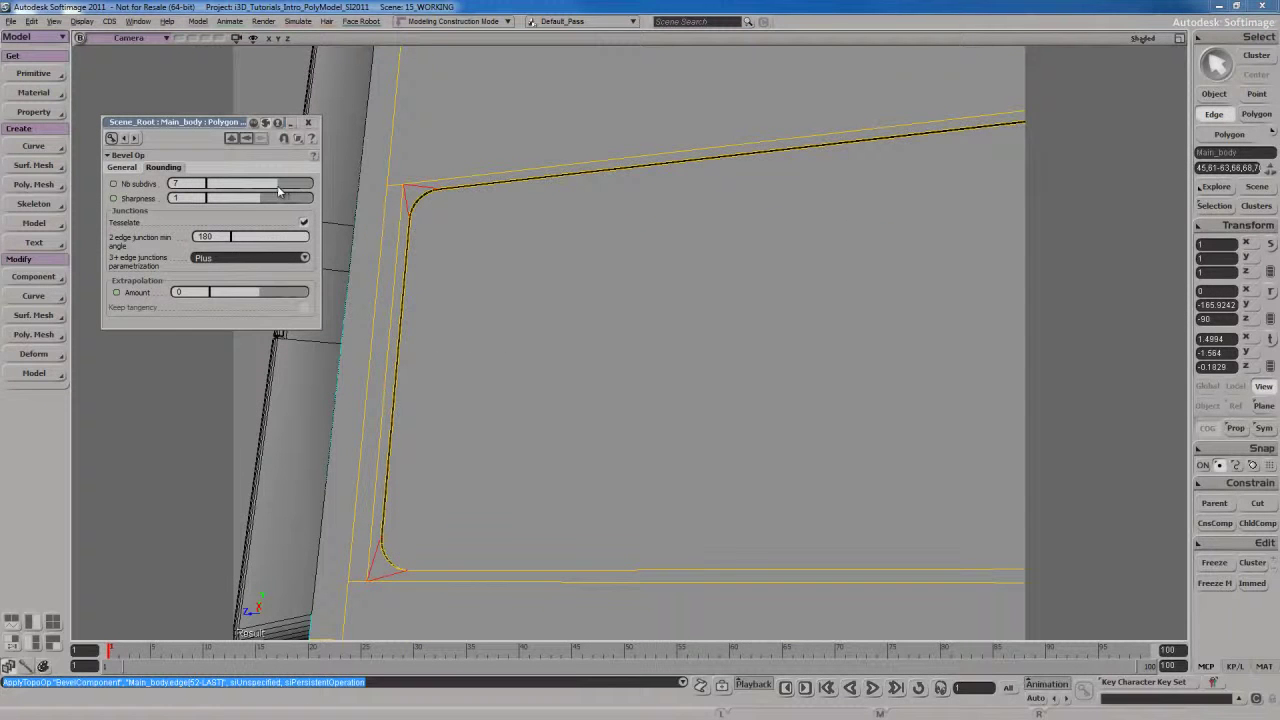
Set the corner bevel's distance to 0.326, matching the panel's rounded corner in the Right view's reference photo.
left_click(125, 167)
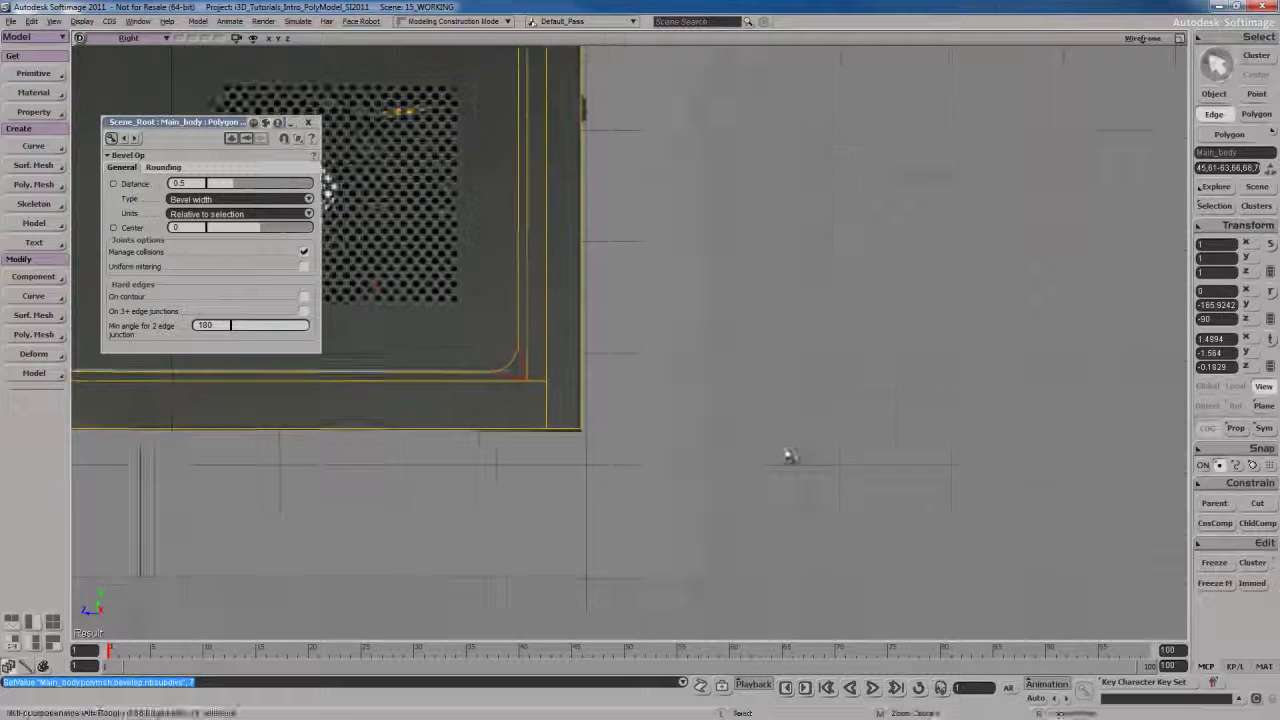
scroll(789, 451, "up", 3)
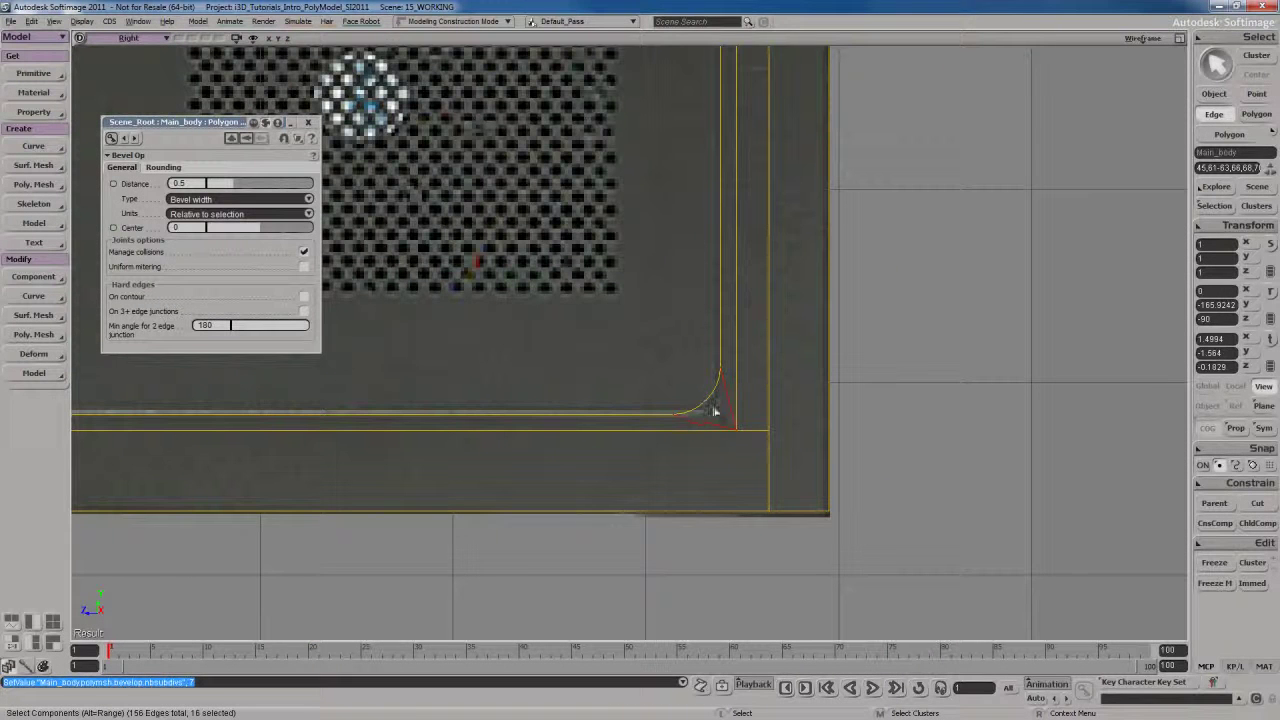
left_click_drag(238, 187, 89, 186)
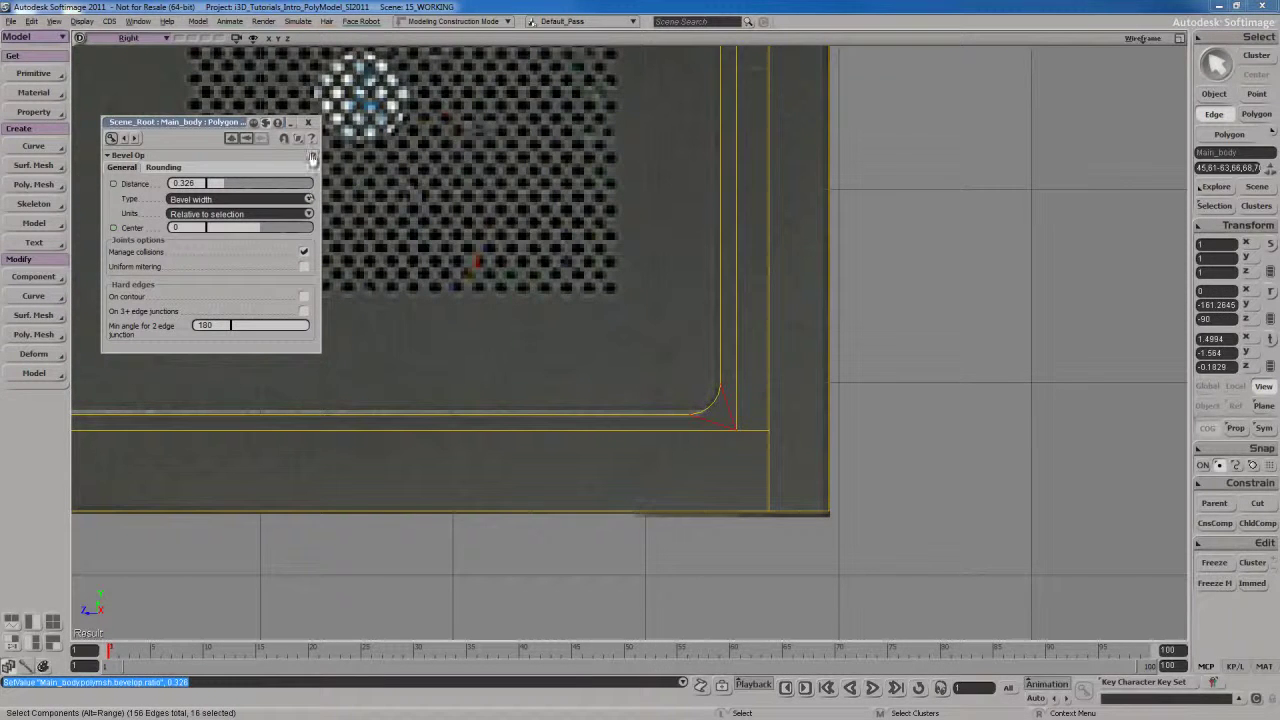
left_click(308, 122)
Examine the recessed panel's rounded corners in the Camera view from several angles.
key("s")
left_click_drag(396, 204, 588, 305)
scroll(648, 360, "down", 3)
key("s")
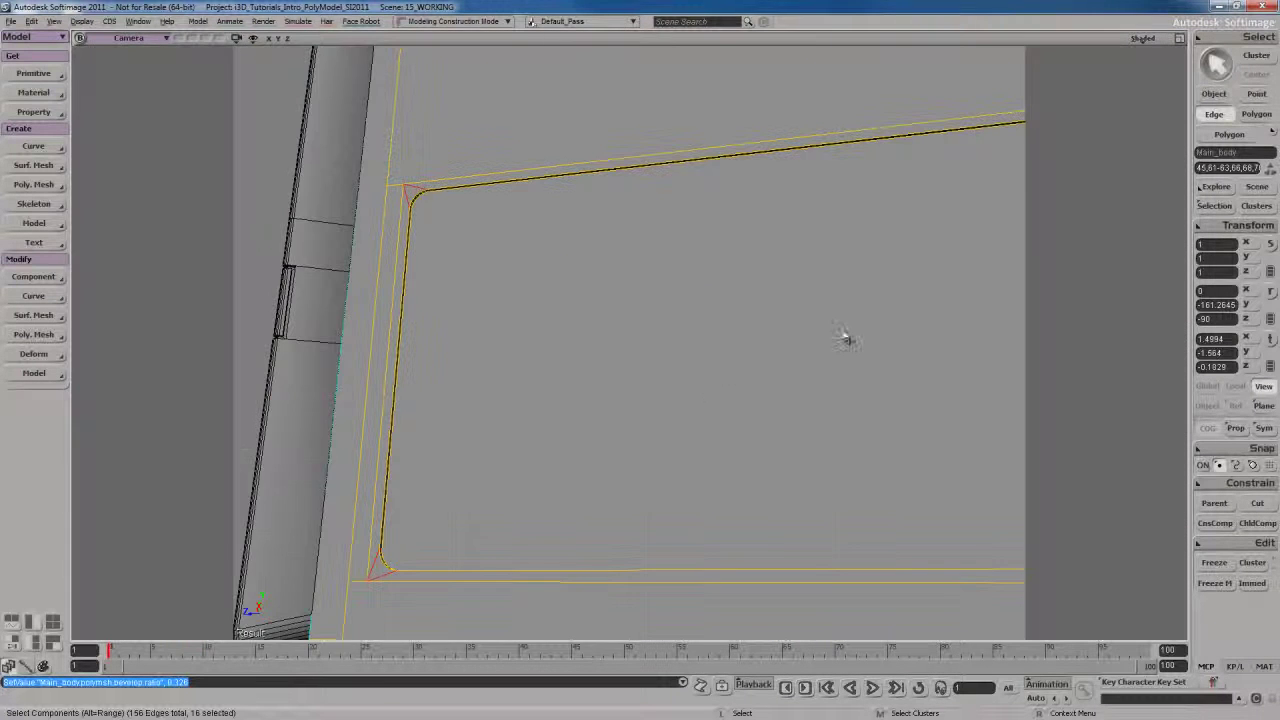
key("s")
right_click_drag(696, 376, 709, 397)
left_click_drag(709, 397, 654, 351)
right_click_drag(654, 351, 647, 371)
left_click_drag(647, 371, 650, 408)
middle_click_drag(650, 408, 649, 366)
key("s")
right_click_drag(649, 366, 672, 402)
left_click_drag(672, 402, 646, 391)
key("s")
middle_click_drag(726, 397, 663, 420)
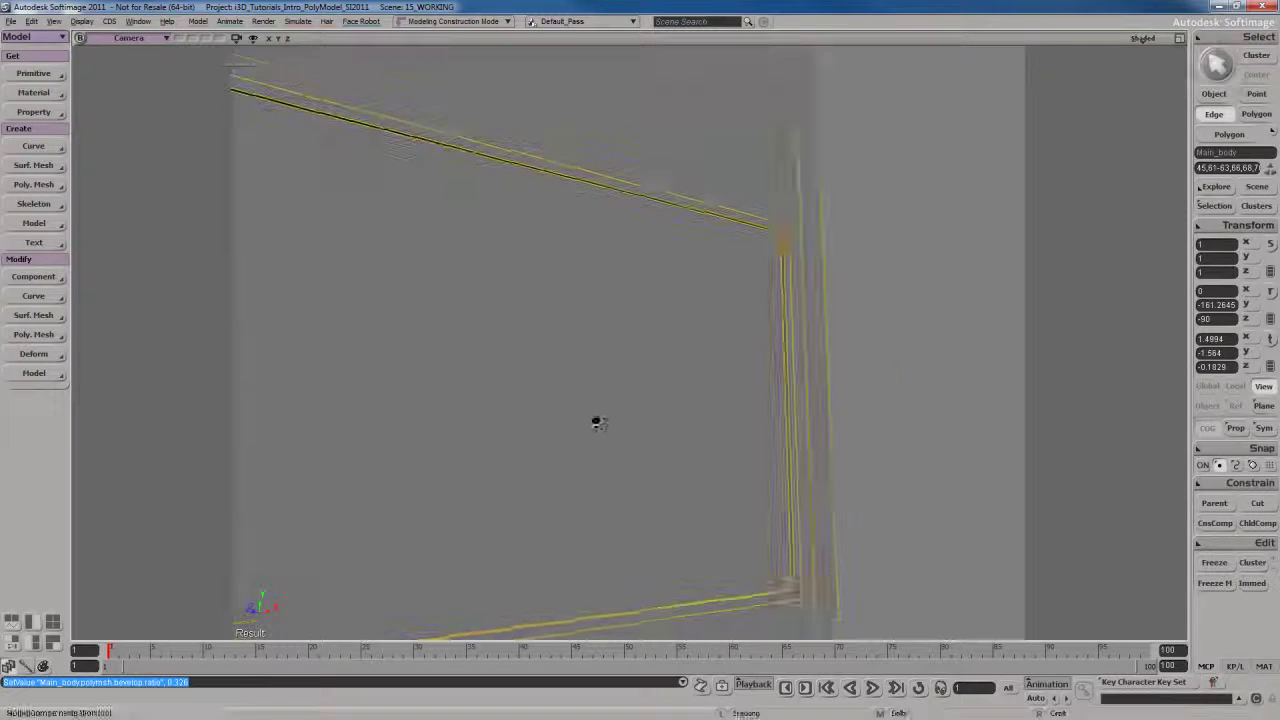
key("s")
right_click_drag(663, 420, 702, 420)
Select the recessed panel's large inner polygon and convert the selection to its adjacent edges.
scroll(597, 383, "down", 1)
key("u")
left_click(597, 383)
key("s")
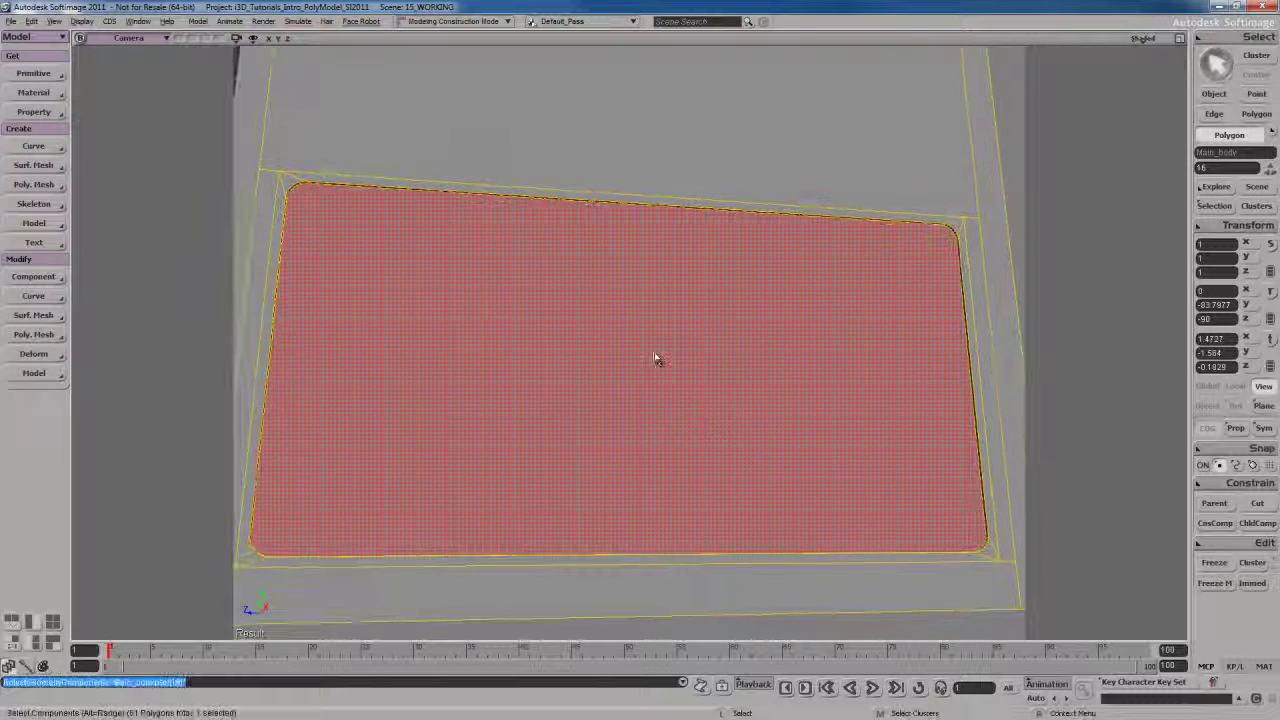
key("s")
right_click_drag(629, 349, 646, 360)
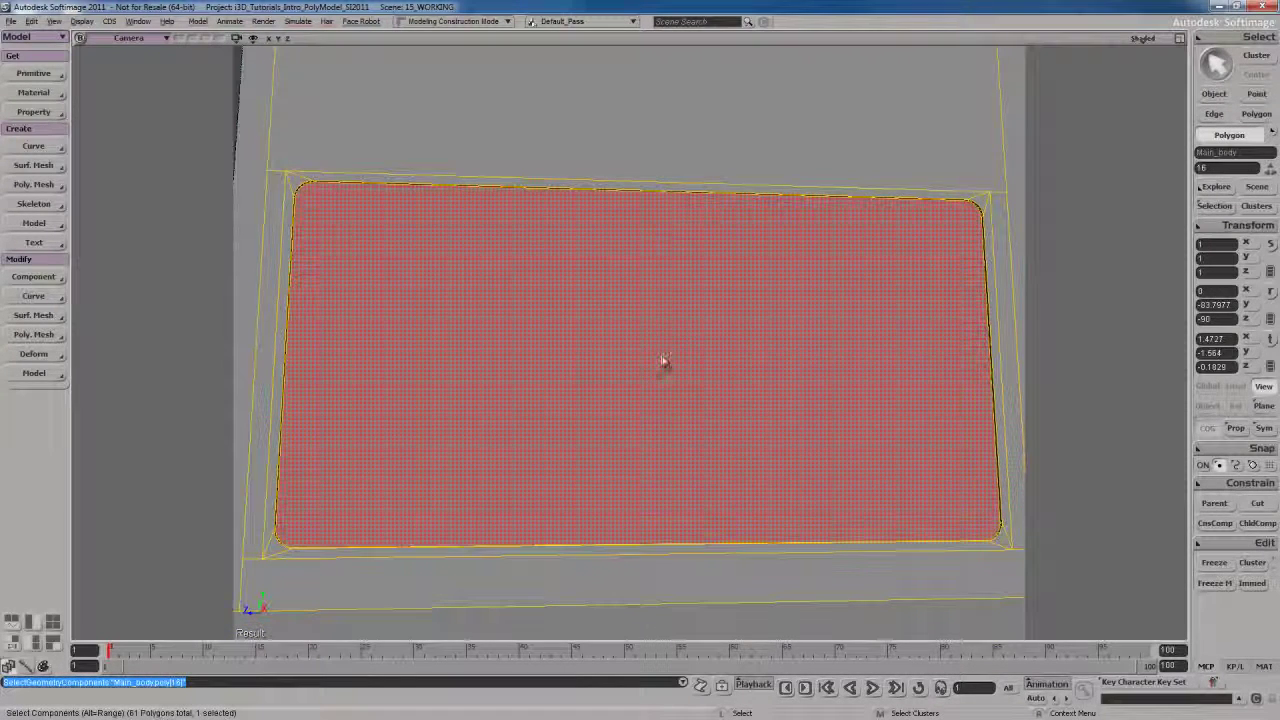
right_click(618, 326)
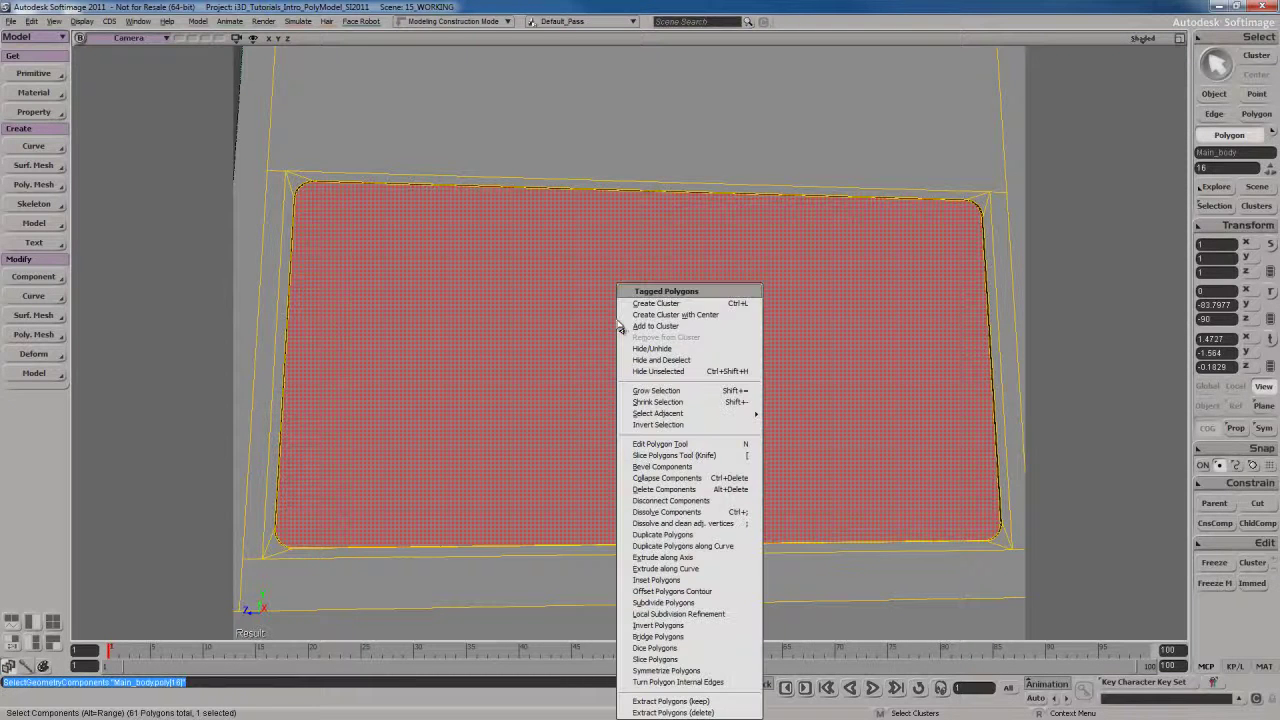
mouse_move(636, 416)
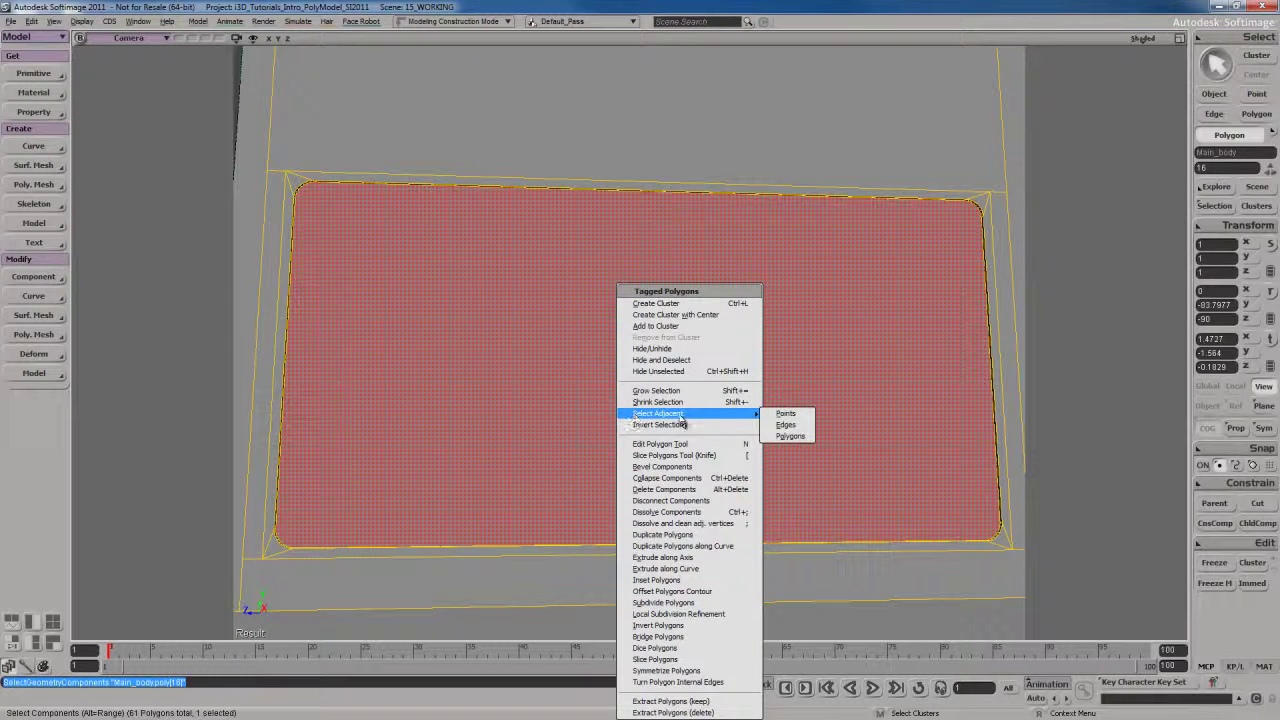
left_click(787, 426)
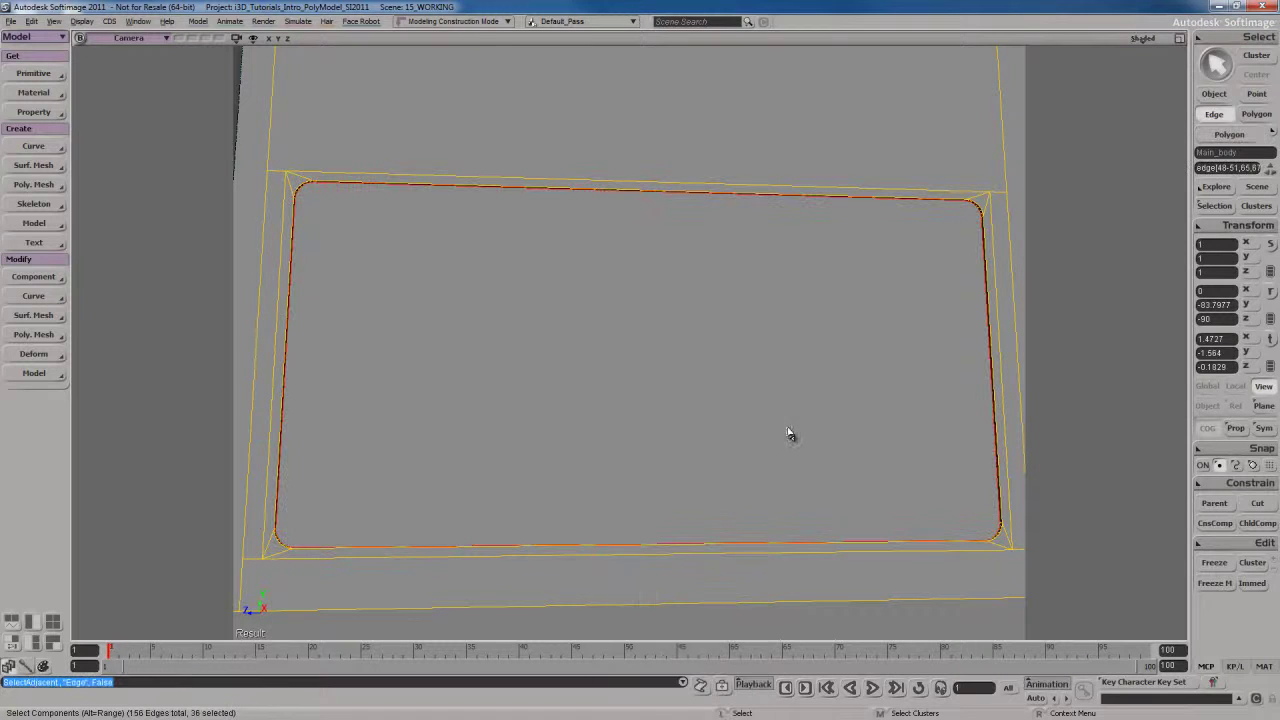
Bevel the recessed panel's selected border edges with 6 rounding subdivisions.
key("s")
right_click_drag(694, 397, 600, 331)
right_click(600, 331)
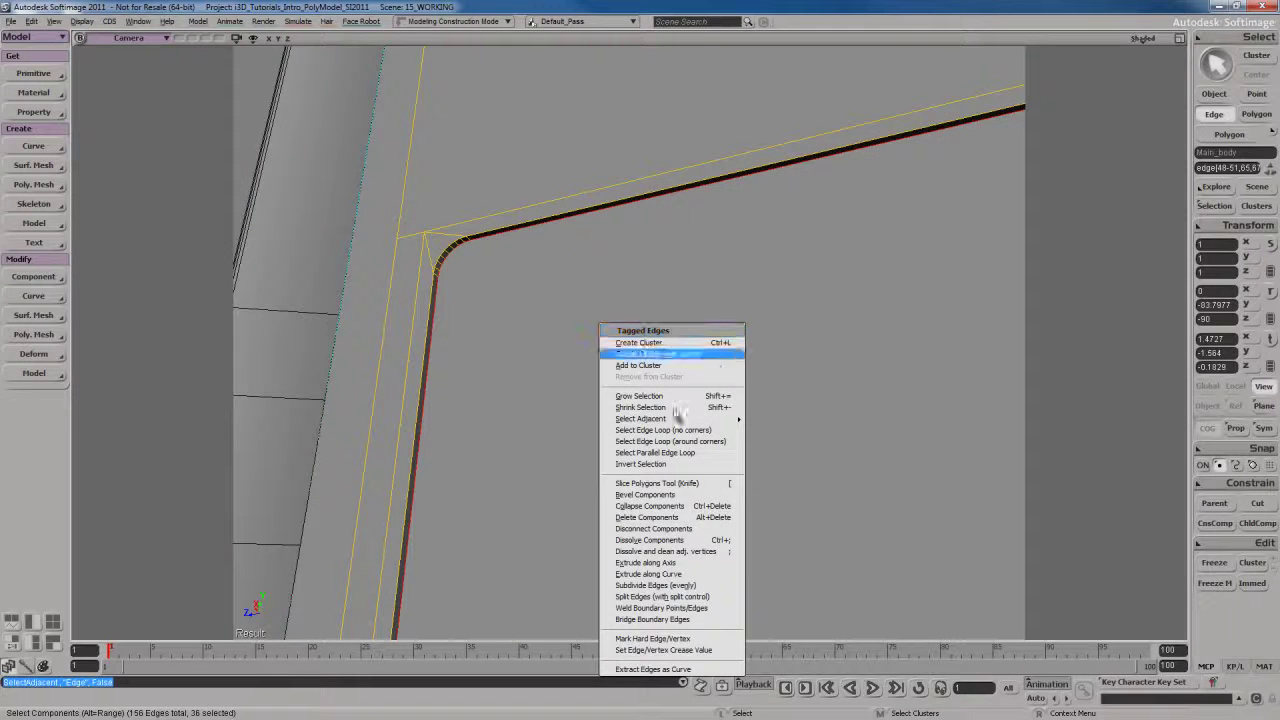
left_click(645, 495)
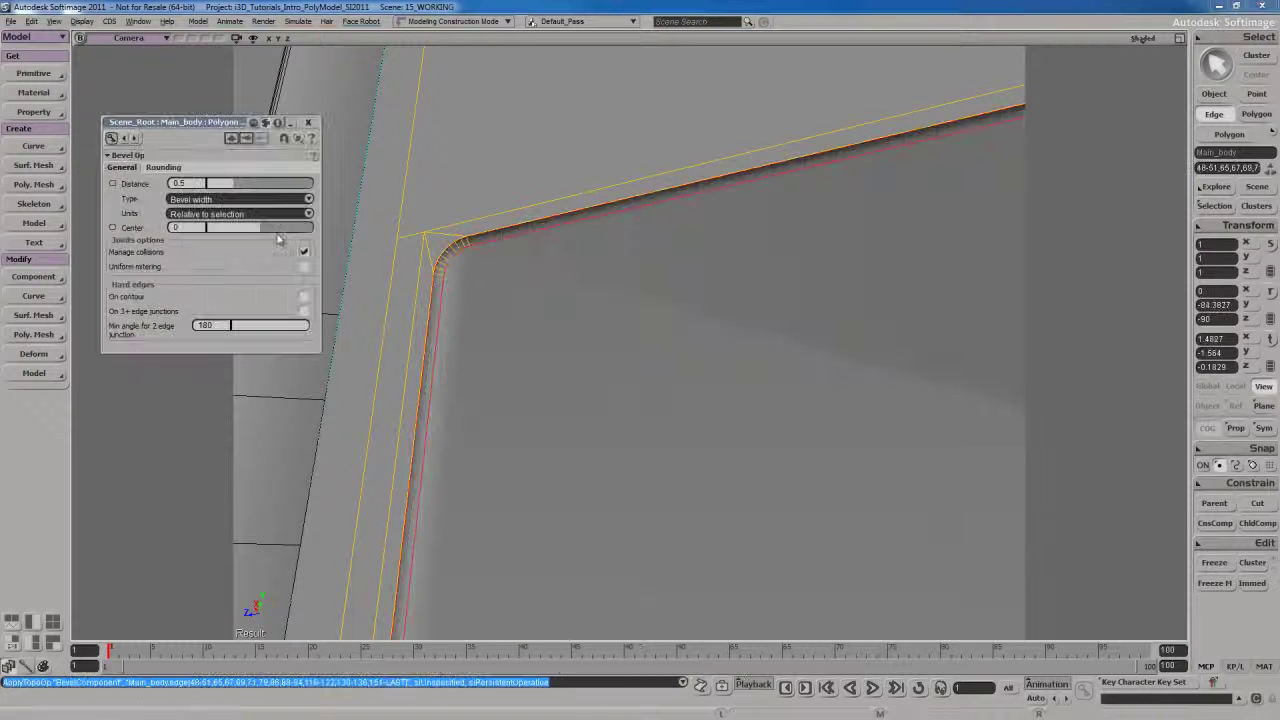
left_click(163, 167)
left_click_drag(220, 186, 270, 188)
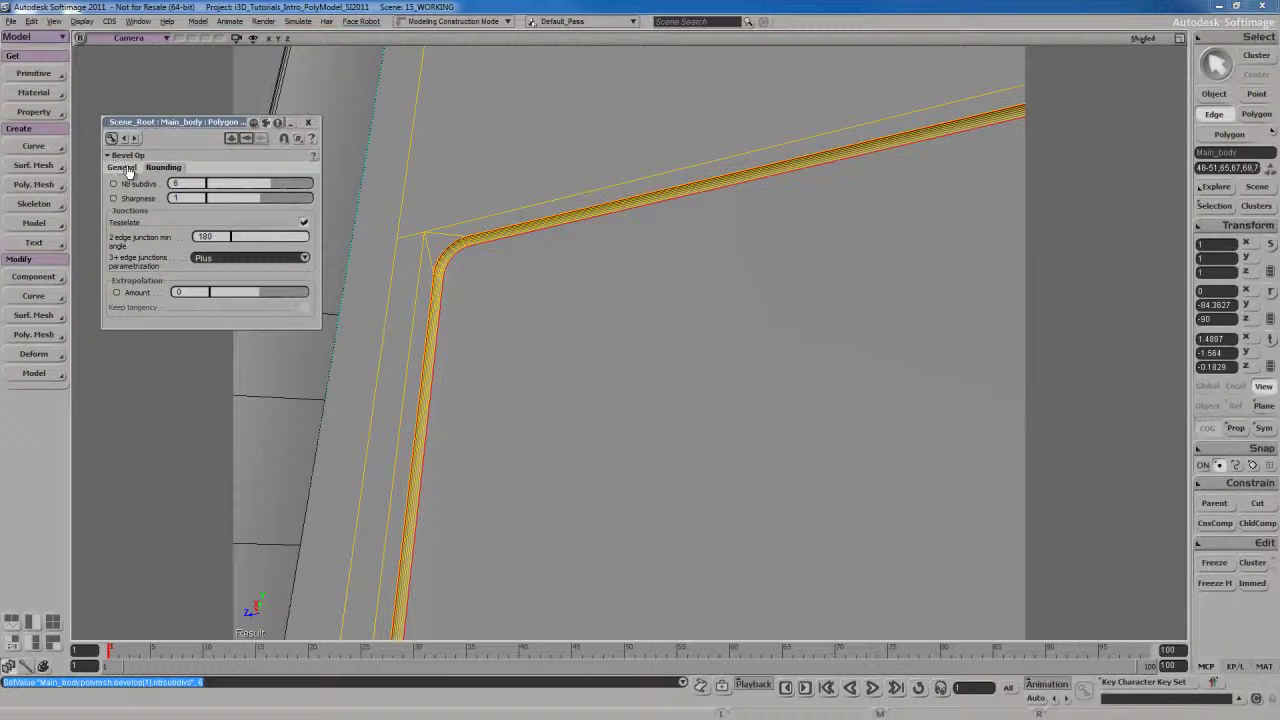
Try a distance of 0.465 for the border bevel and undo the change.
key("s")
middle_click_drag(454, 311, 543, 394)
left_click_drag(543, 394, 454, 330)
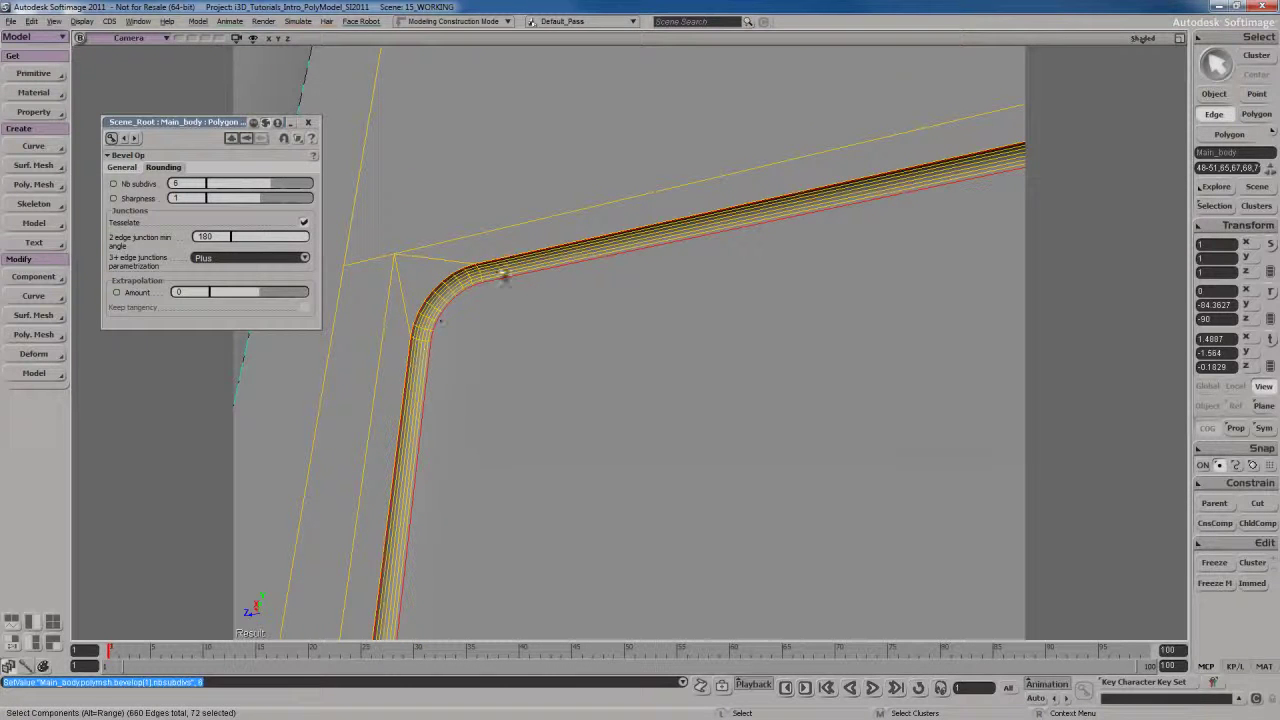
left_click(122, 167)
mouse_move(238, 184)
left_mouse_down()
mouse_move(215, 188)
mouse_move(233, 189)
left_mouse_up()
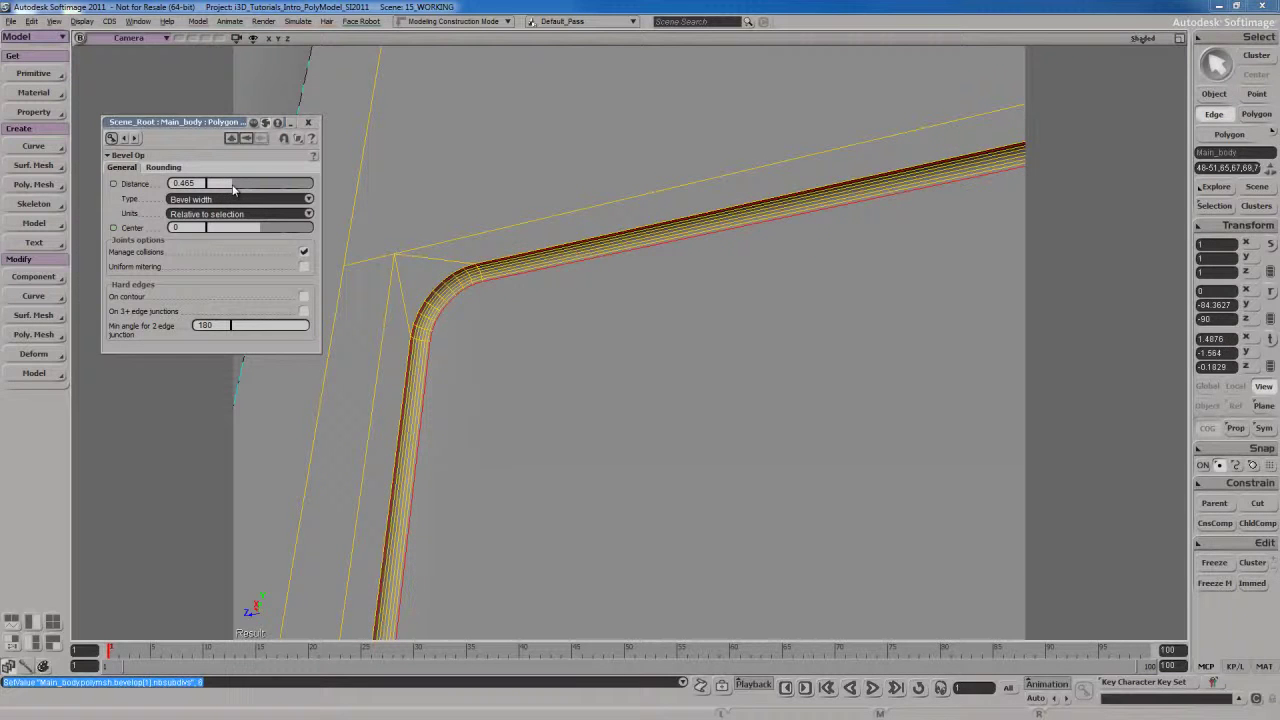
key("ctrl+z")
Render a preview region over one end of the recessed panel to check the shading of its beveled border.
key("s")
right_click_drag(553, 365, 614, 360)
scroll(569, 382, "down", 3)
key("s")
left_click_drag(614, 360, 525, 375)
right_click_drag(524, 375, 607, 233)
left_click_drag(528, 128, 740, 588)
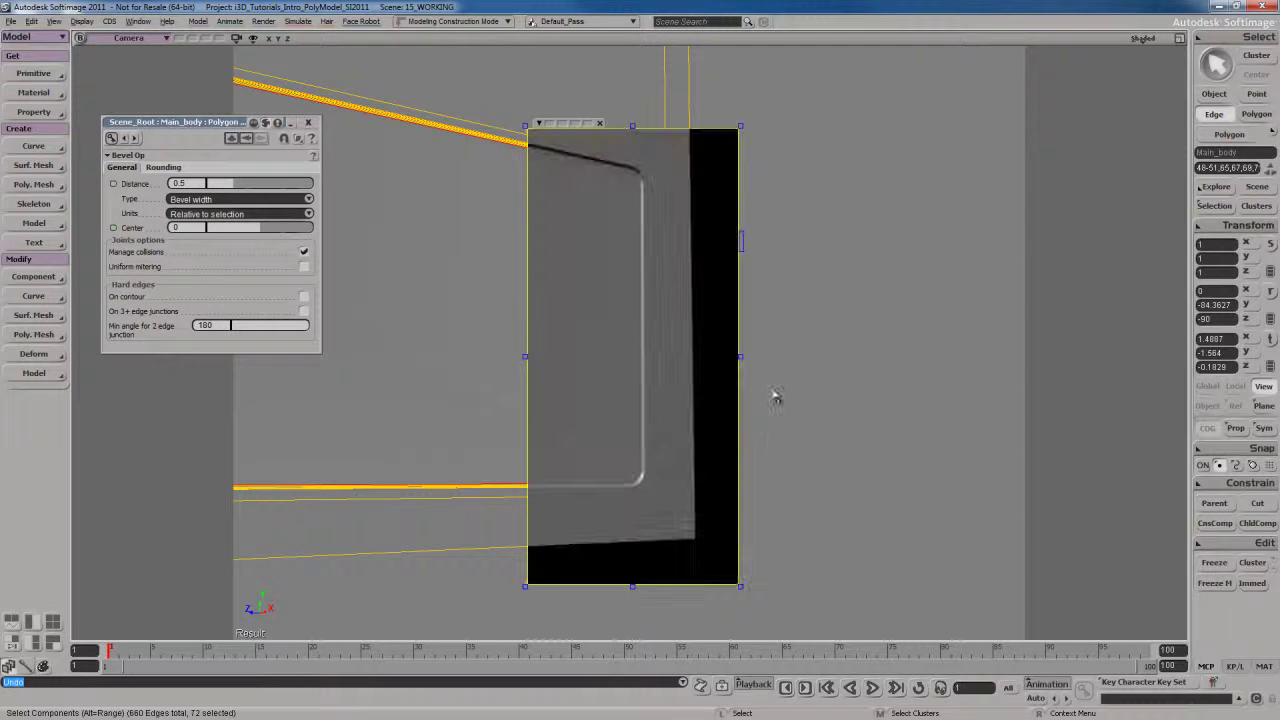
key("q")
middle_click(780, 398)
Render a larger preview region over most of the recessed panel from another angle and close the bevel settings.
key("s")
right_click_drag(780, 398, 674, 437)
middle_click_drag(674, 437, 683, 450)
left_click_drag(800, 500, 712, 428)
middle_click_drag(712, 428, 711, 446)
key("f")
key("s")
right_click_drag(751, 480, 671, 471)
left_click_drag(748, 525, 691, 474)
right_click_drag(691, 474, 677, 462)
key("q")
mouse_move(417, 246)
left_mouse_down()
mouse_move(709, 543)
mouse_move(935, 553)
left_mouse_up()
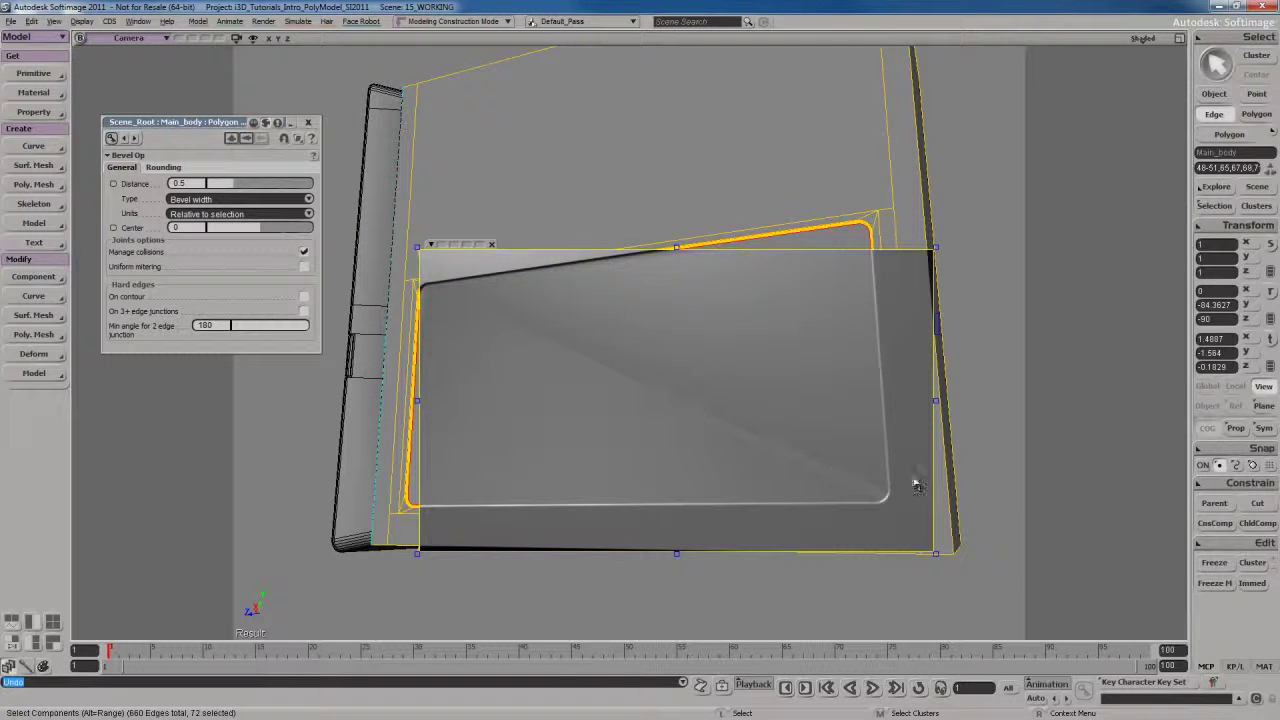
key("shift+q")
right_click_drag(871, 460, 720, 437)
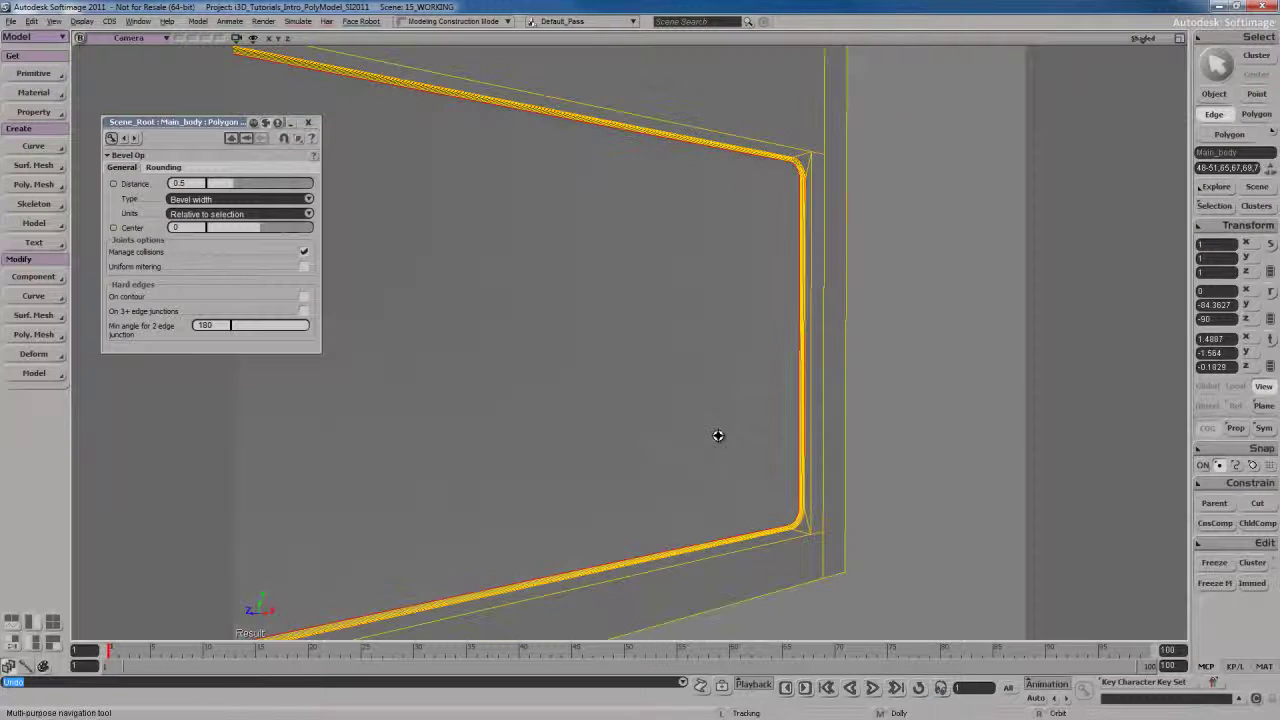
left_click(309, 122)
Select the flat polygon inside the beveled border and convert the selection to its adjacent edges.
right_click_drag(714, 360, 644, 372)
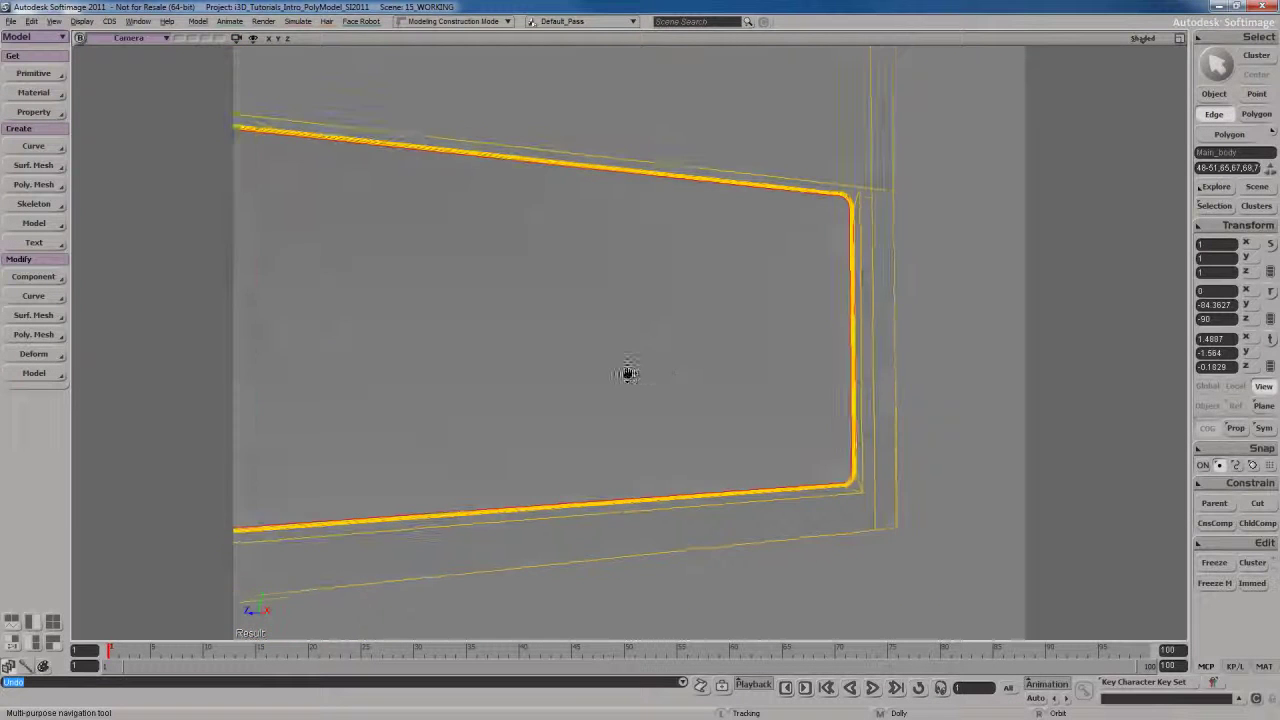
left_click_drag(644, 372, 664, 376)
key("u")
left_click(657, 331)
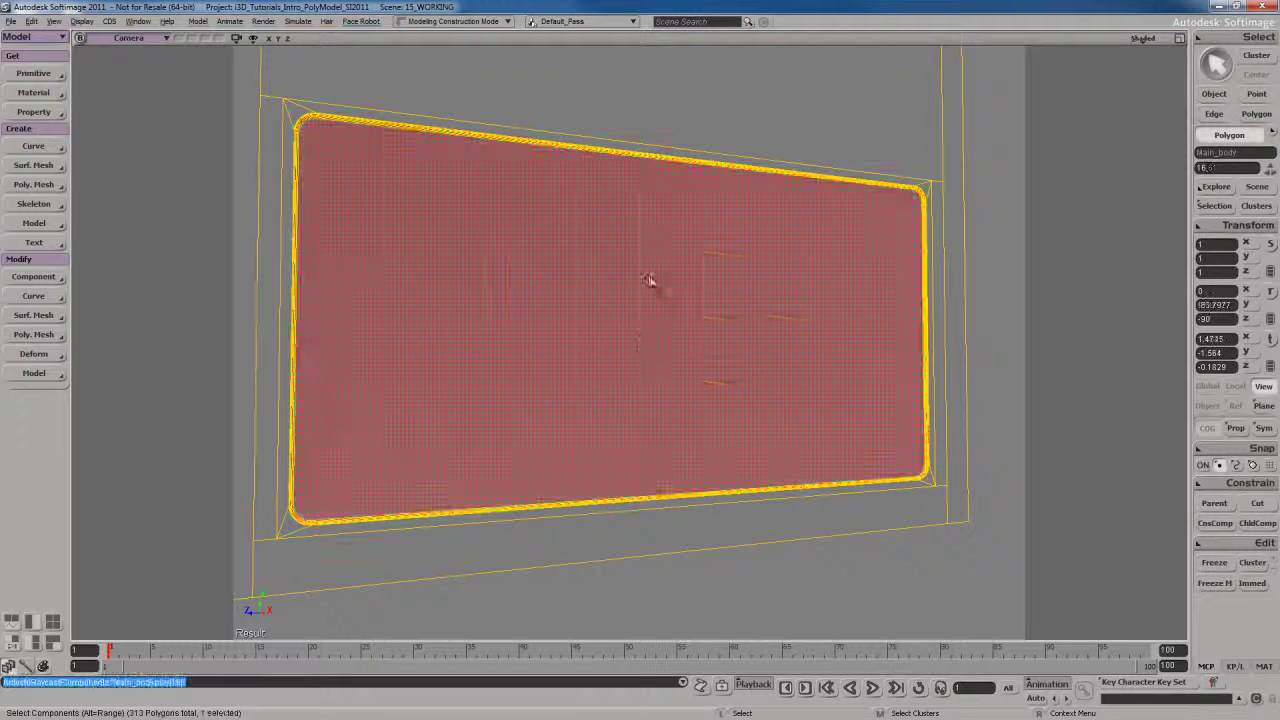
right_click(623, 264)
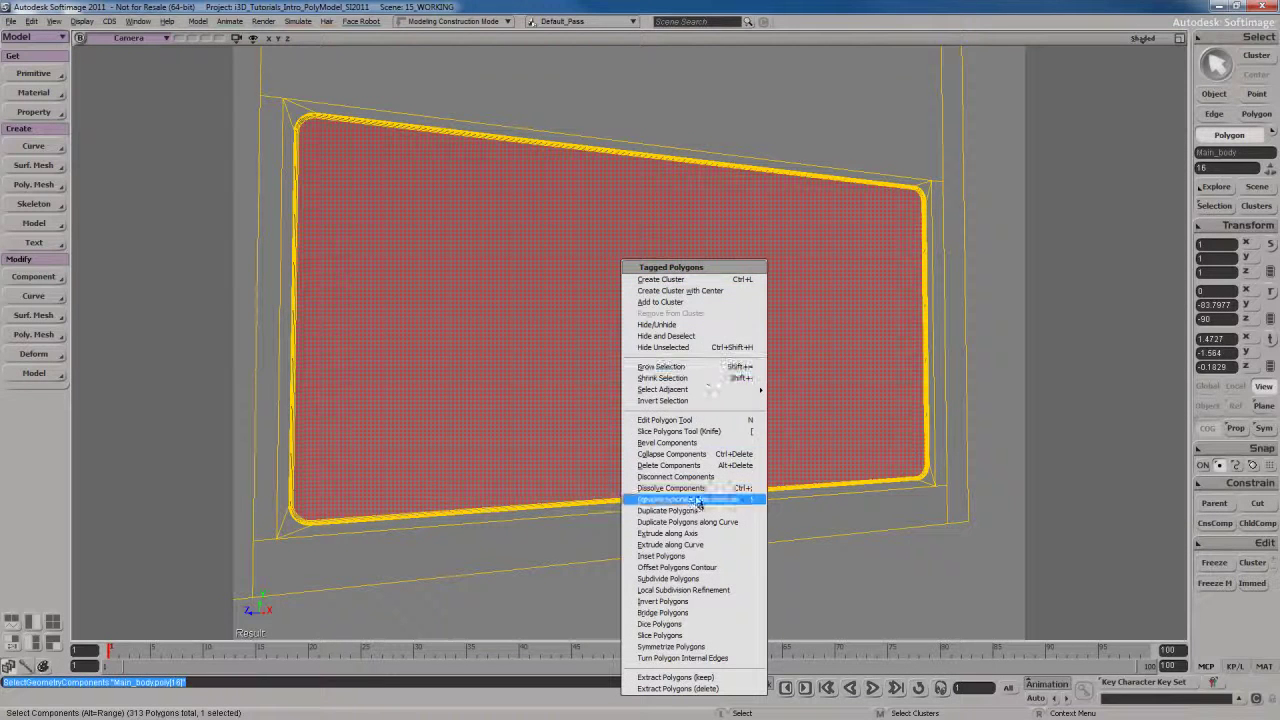
mouse_move(740, 389)
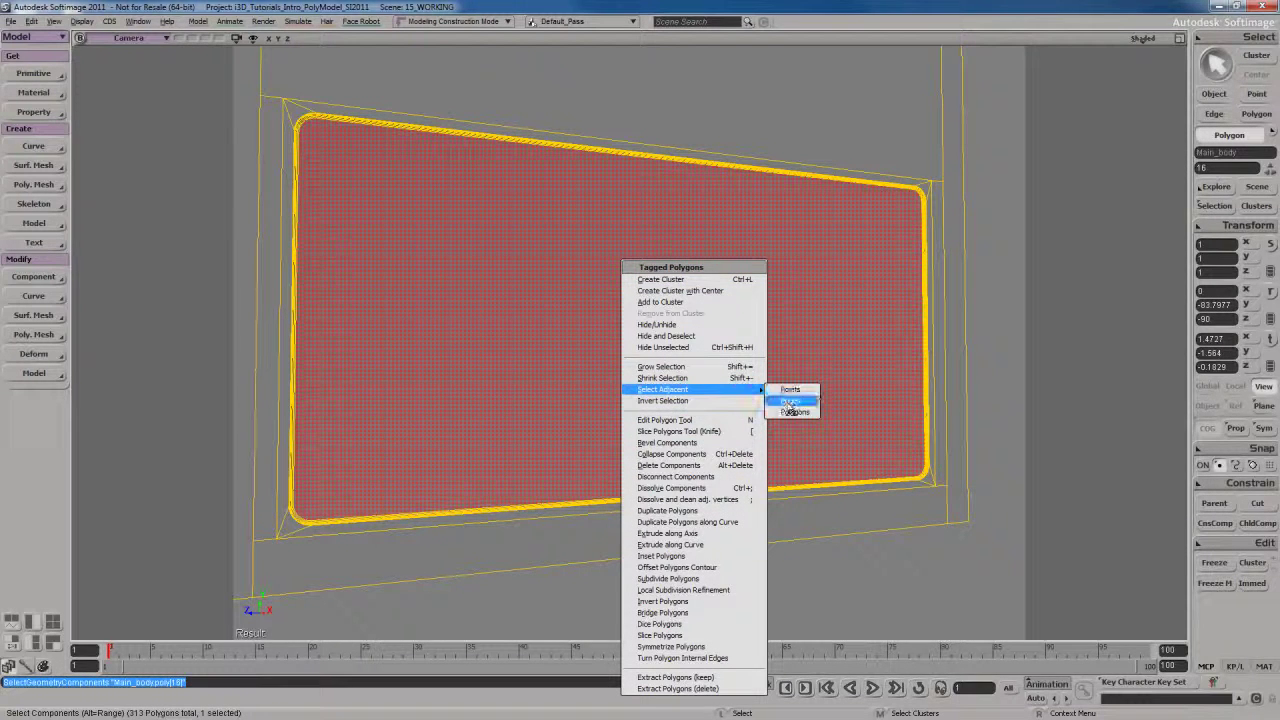
left_click(790, 401)
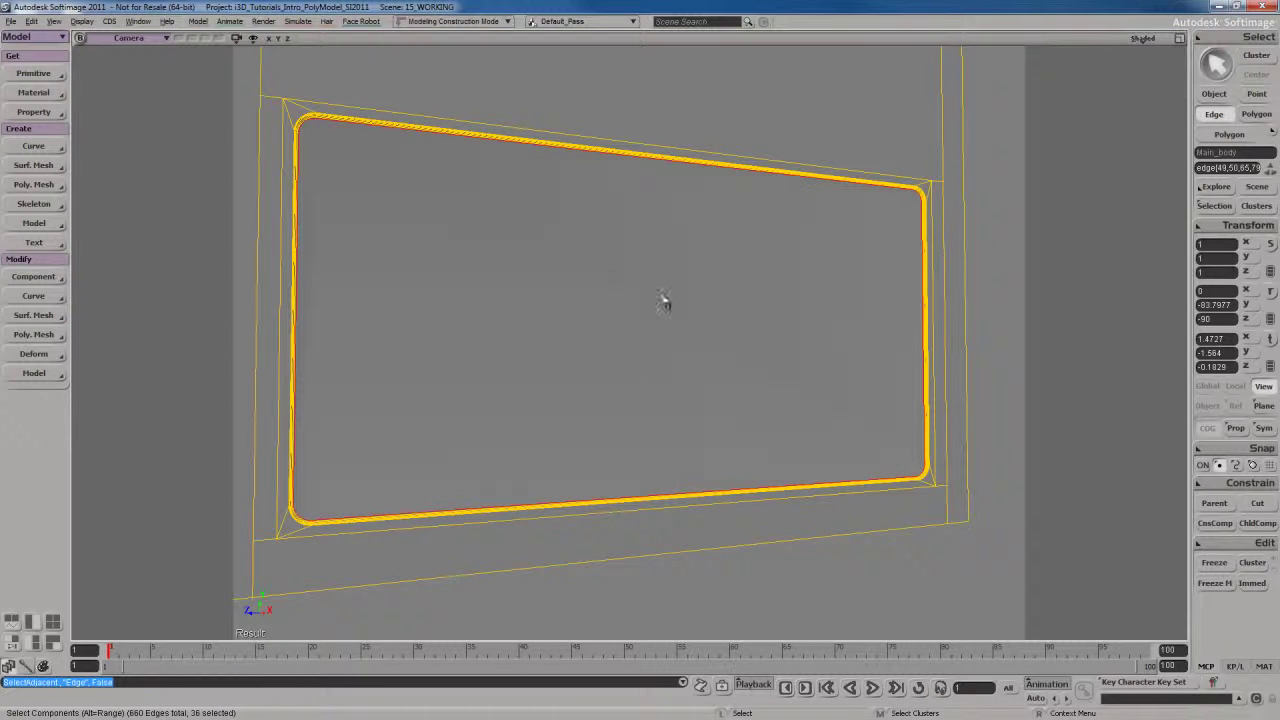
Mark the selected edges around the flat panel polygon as hard edges.
right_click(664, 301)
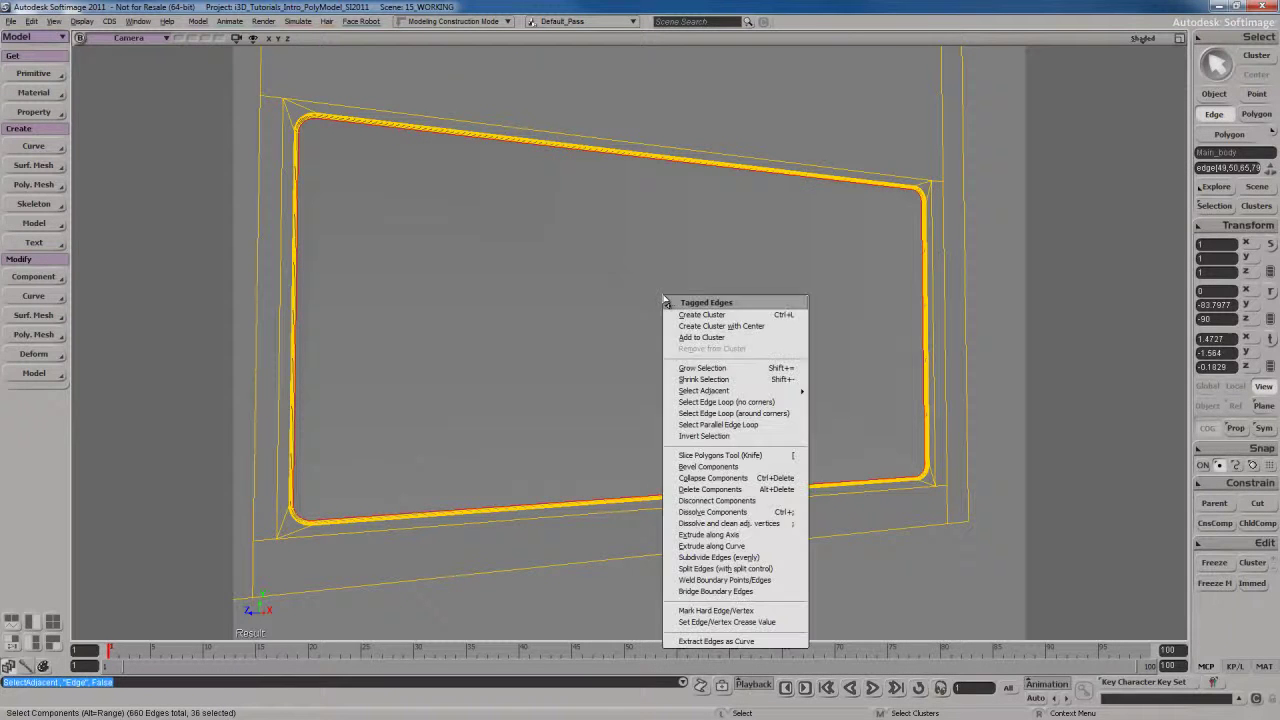
left_click(725, 614)
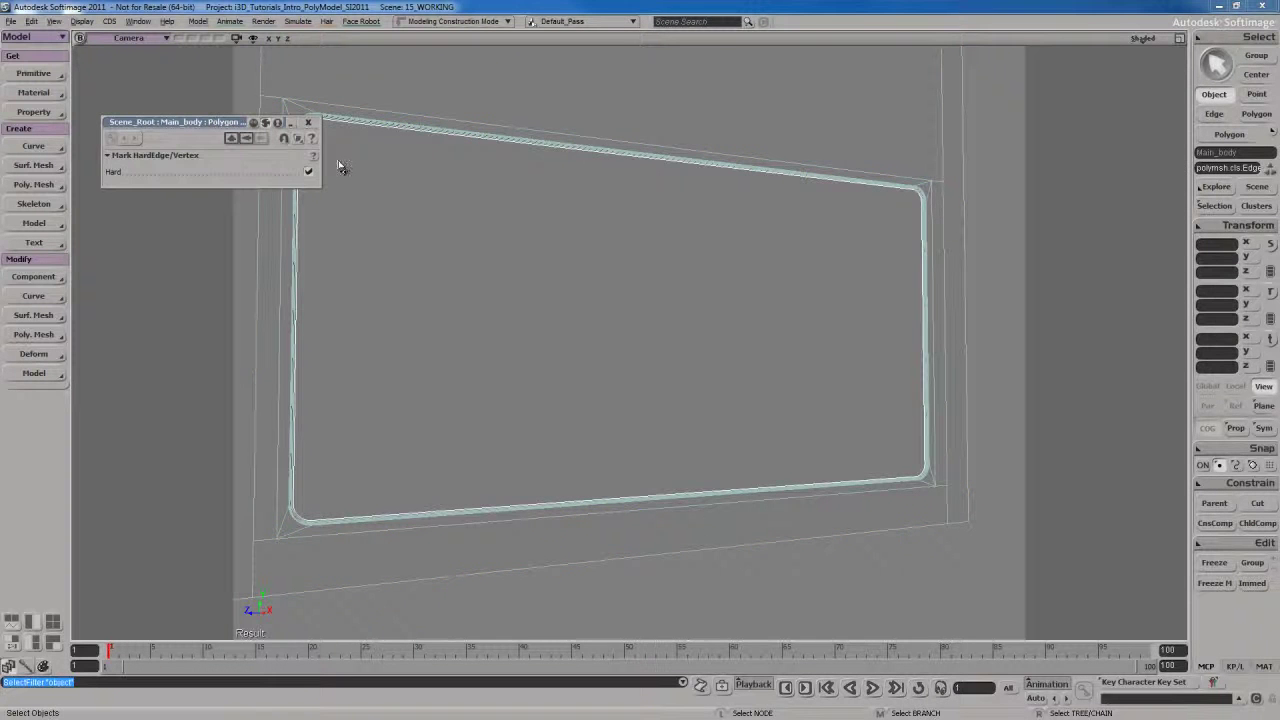
left_click(309, 122)
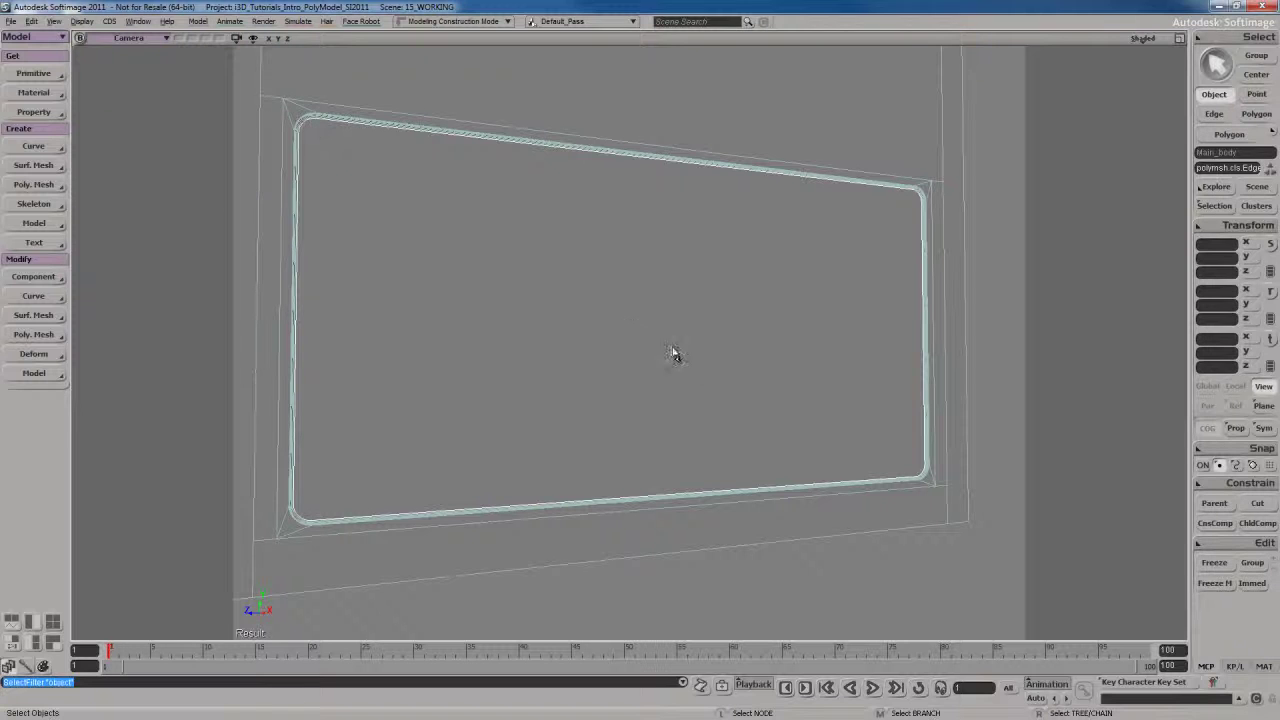
Select the main body, render a preview region over the recessed panel to check its shading, and deselect everything.
left_click(700, 346)
left_click_drag(316, 97, 976, 529)
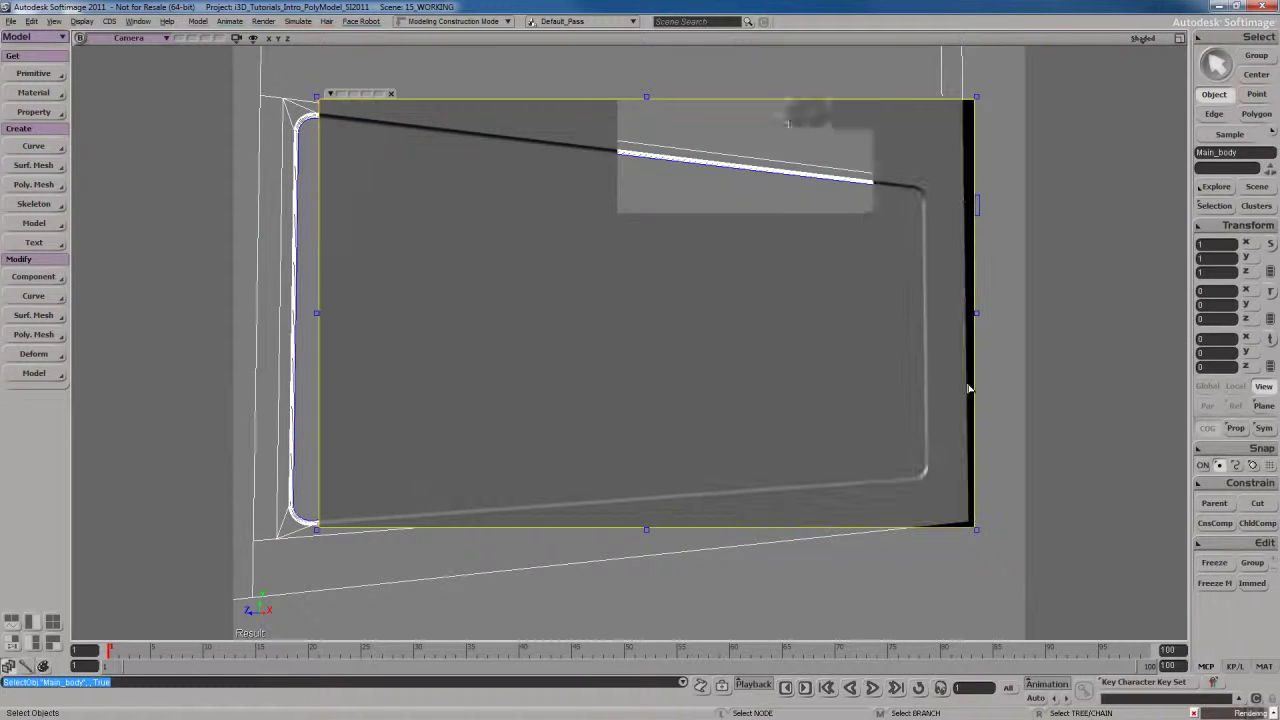
key("q")
middle_click(860, 331)
key("s")
left_click_drag(876, 356, 850, 358)
right_click_drag(850, 358, 823, 354)
left_click_drag(823, 354, 840, 371)
right_click_drag(840, 371, 763, 374)
key("space")
left_click(908, 374)
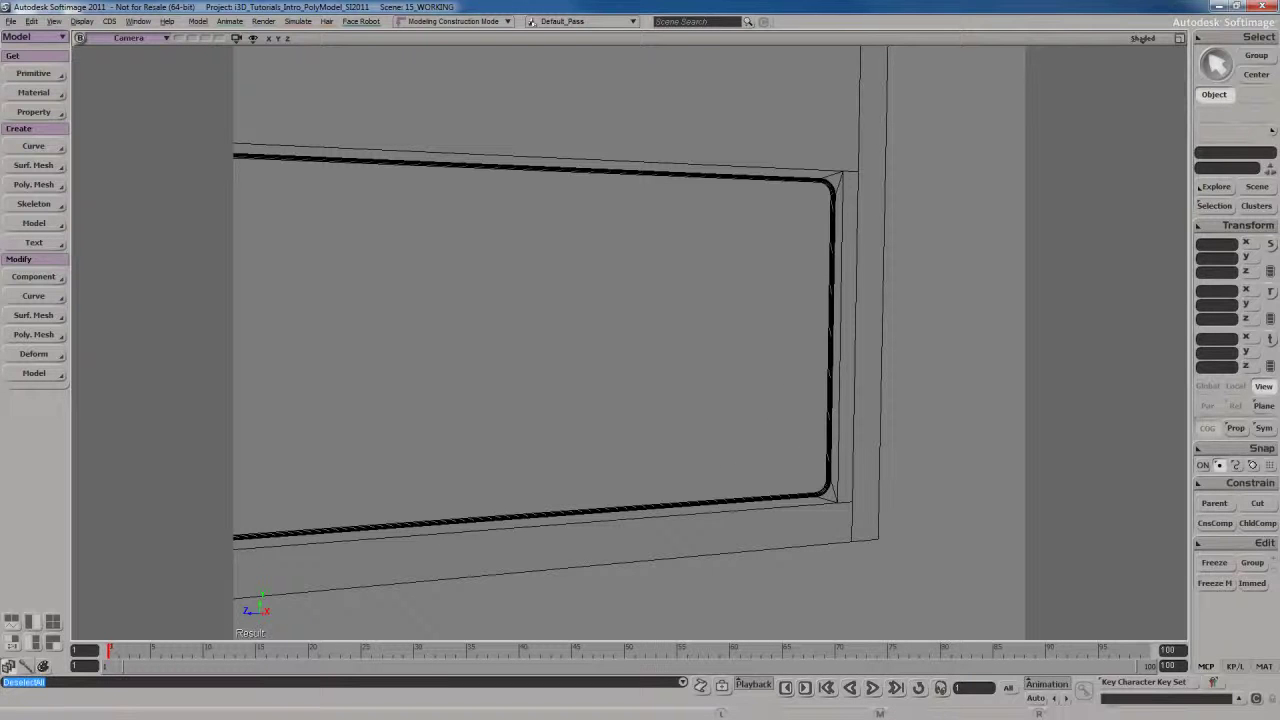
Switch to Windows Photo Viewer to examine the lower vents in right side.jpg, and return to Softimage to reselect the main body.
key("alt+Tab")
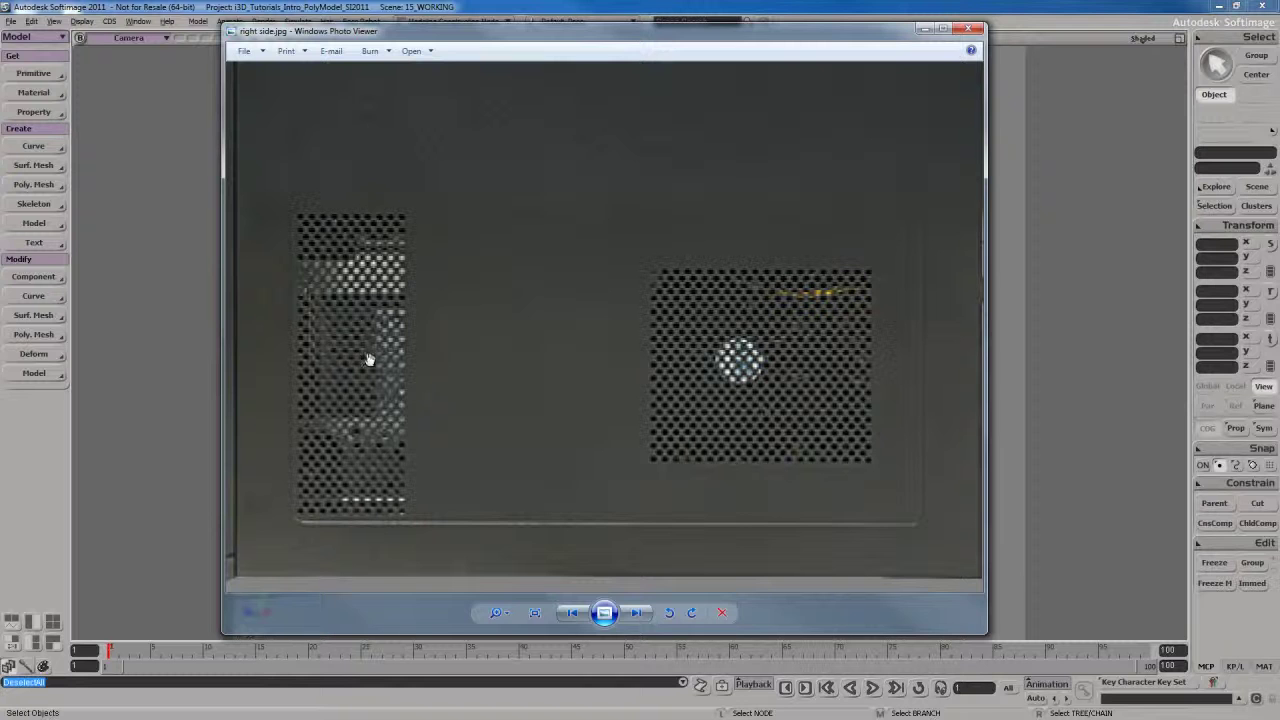
left_click(924, 29)
key("s")
right_click_drag(786, 334, 743, 338)
left_click(742, 351)
left_click_drag(742, 351, 742, 322)
middle_click_drag(742, 322, 750, 284)
left_click_drag(750, 284, 756, 293)
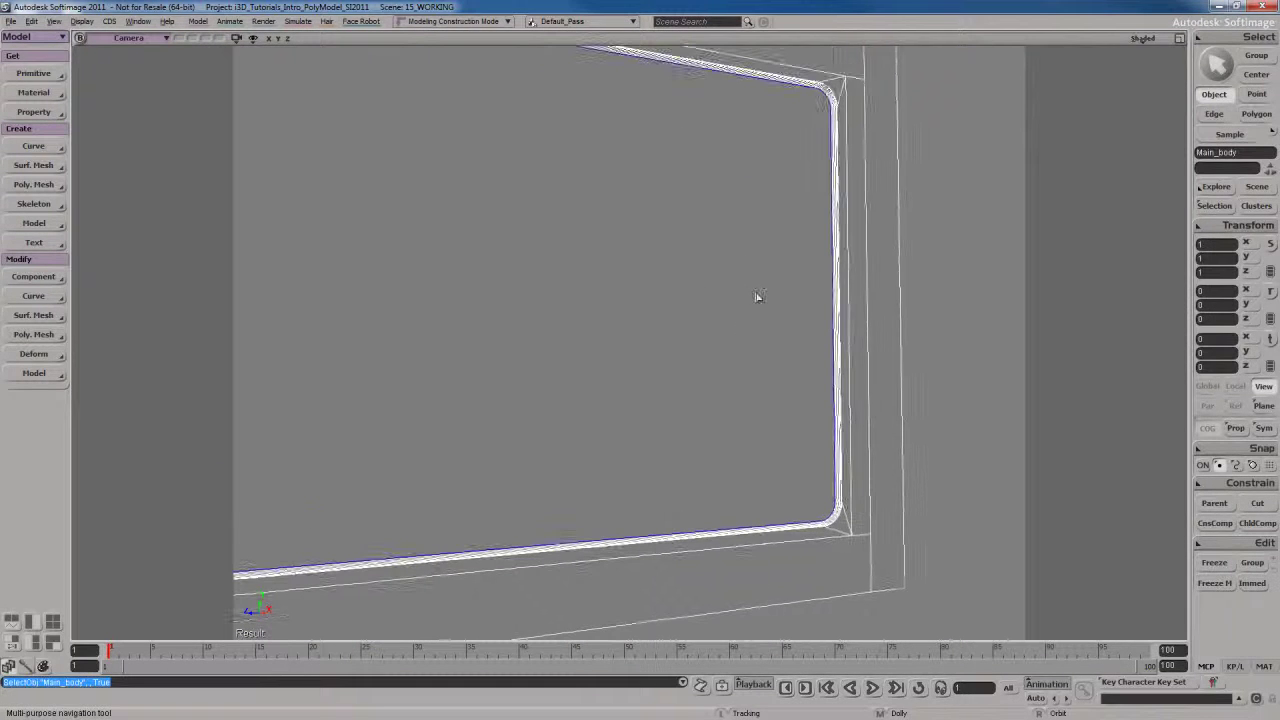
In the Right view, select the flat polygon of the recessed panel and slice it vertically along both sides of the square vent.
key("F12")
key("F12")
key("s")
left_click_drag(757, 366, 702, 414)
middle_click_drag(702, 414, 754, 364)
left_click_drag(754, 364, 657, 335)
key("u")
left_click(668, 328)
key("s")
left_click(657, 335)
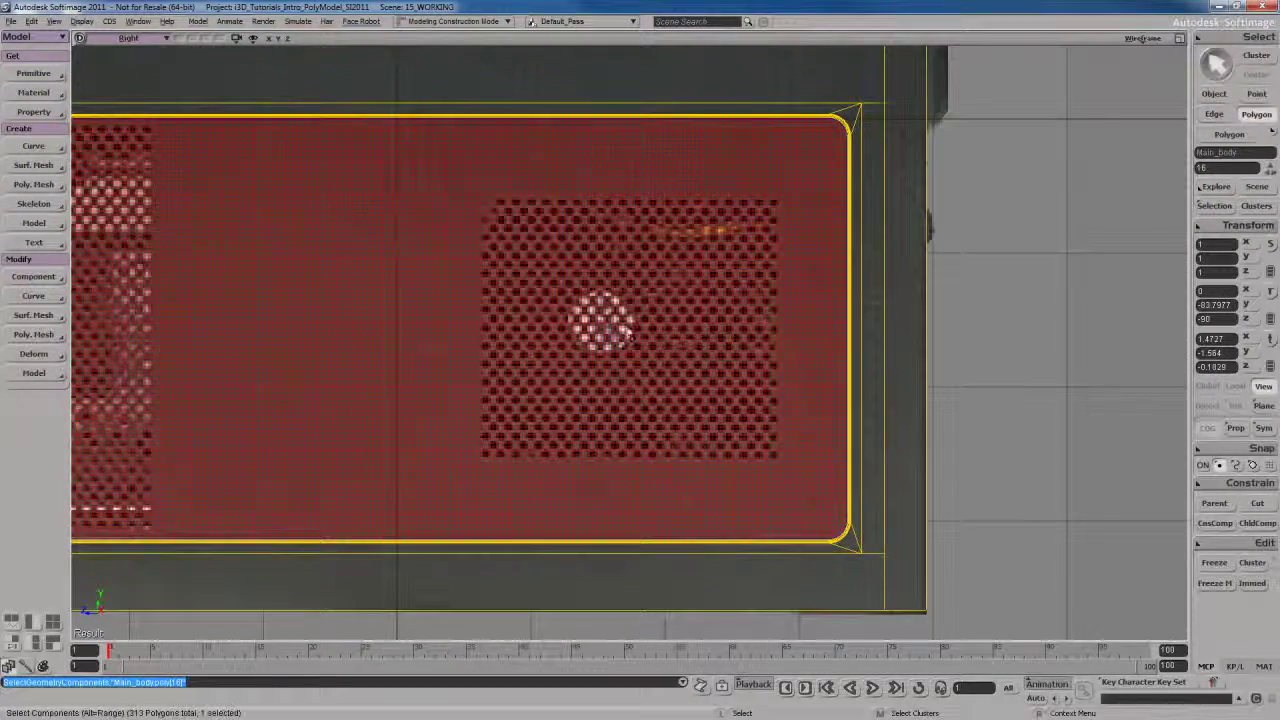
key("alt+k")
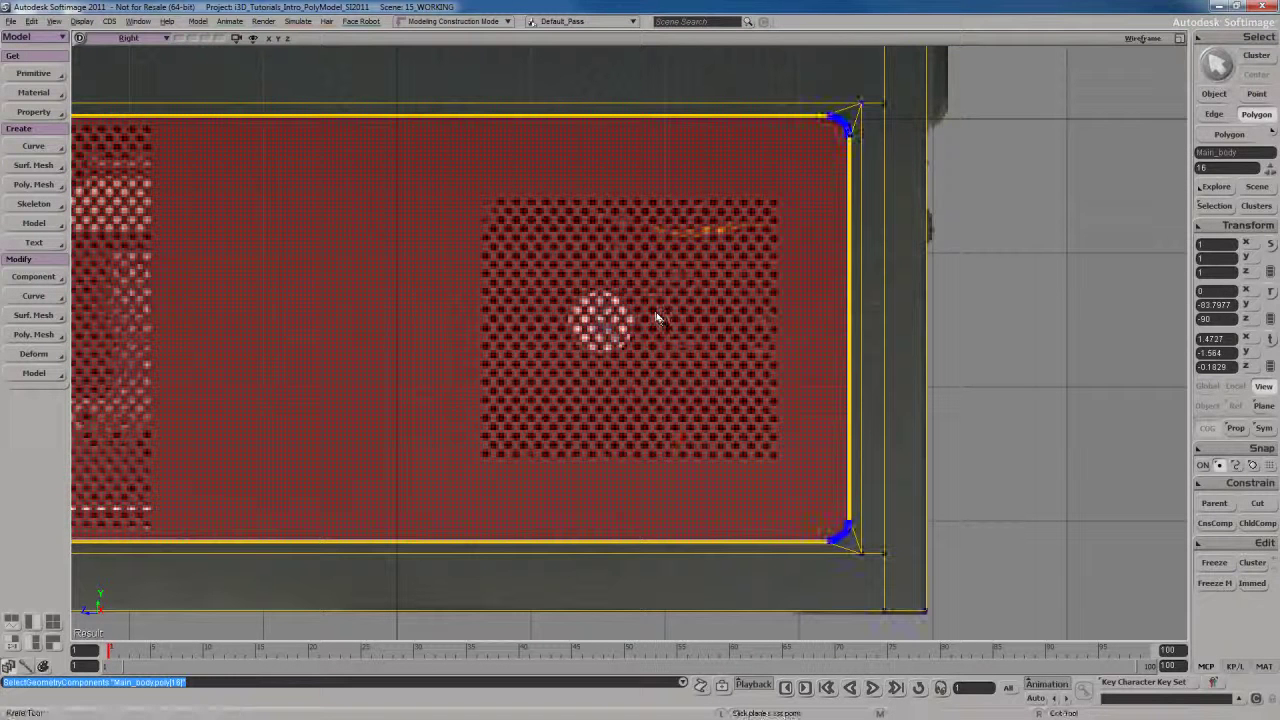
left_click(472, 288)
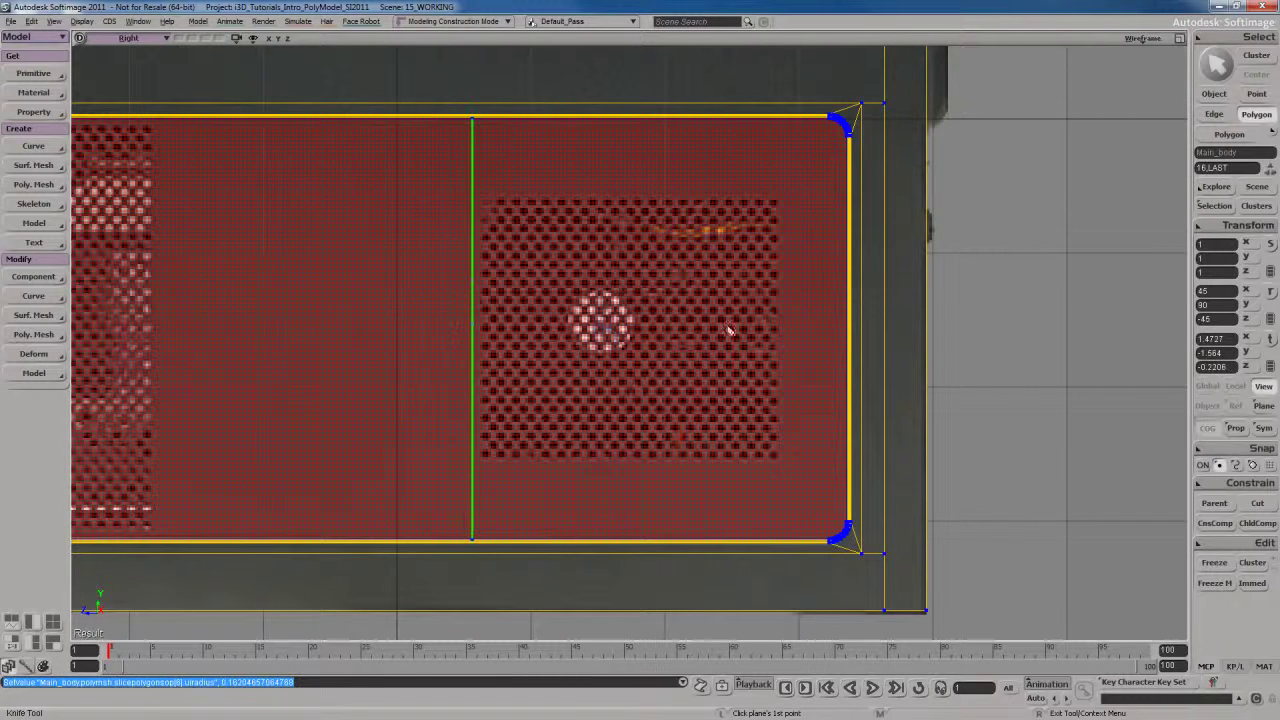
left_click(789, 318)
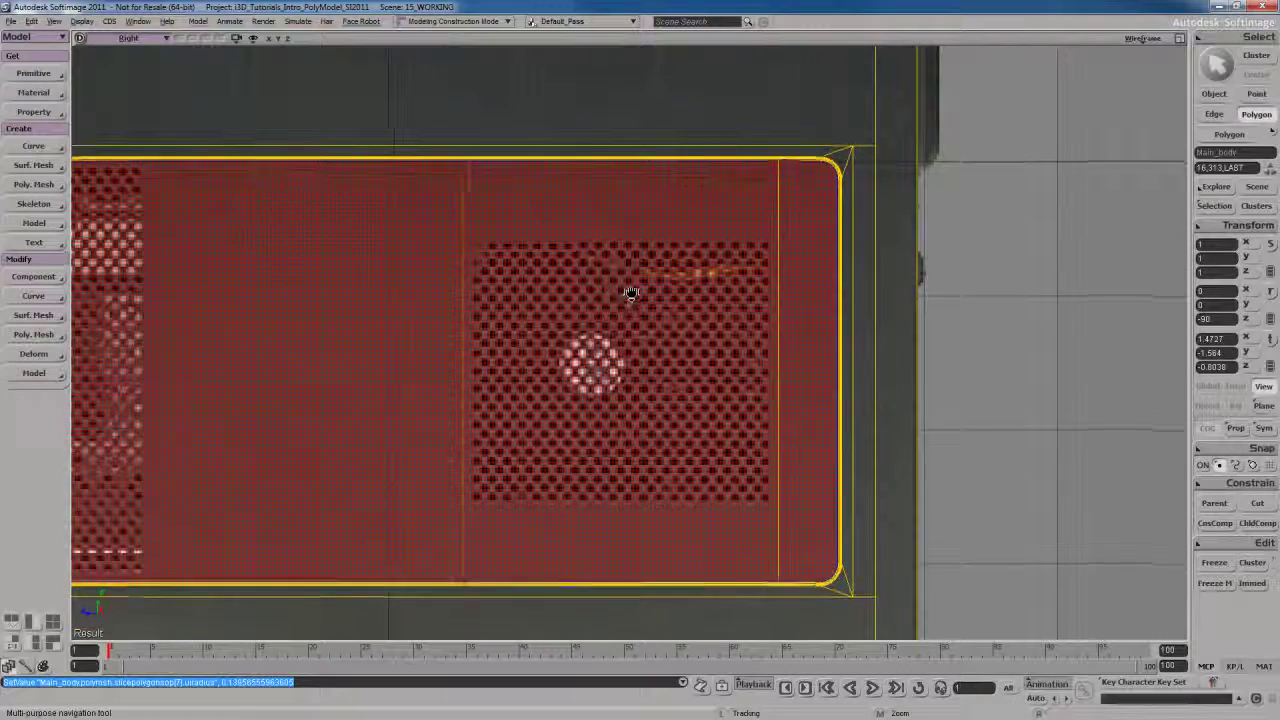
Select only the strip containing the square vent and slice it horizontally just above and just below the vent.
key("u")
left_click(625, 363)
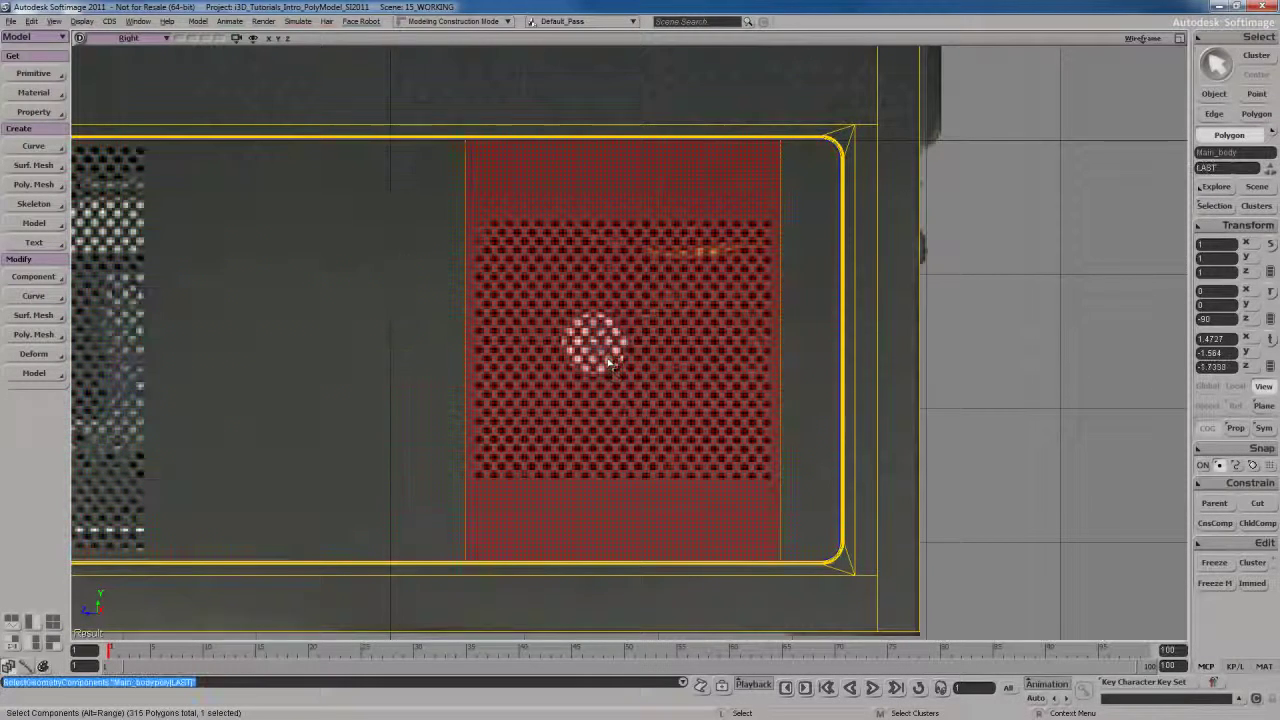
key("period")
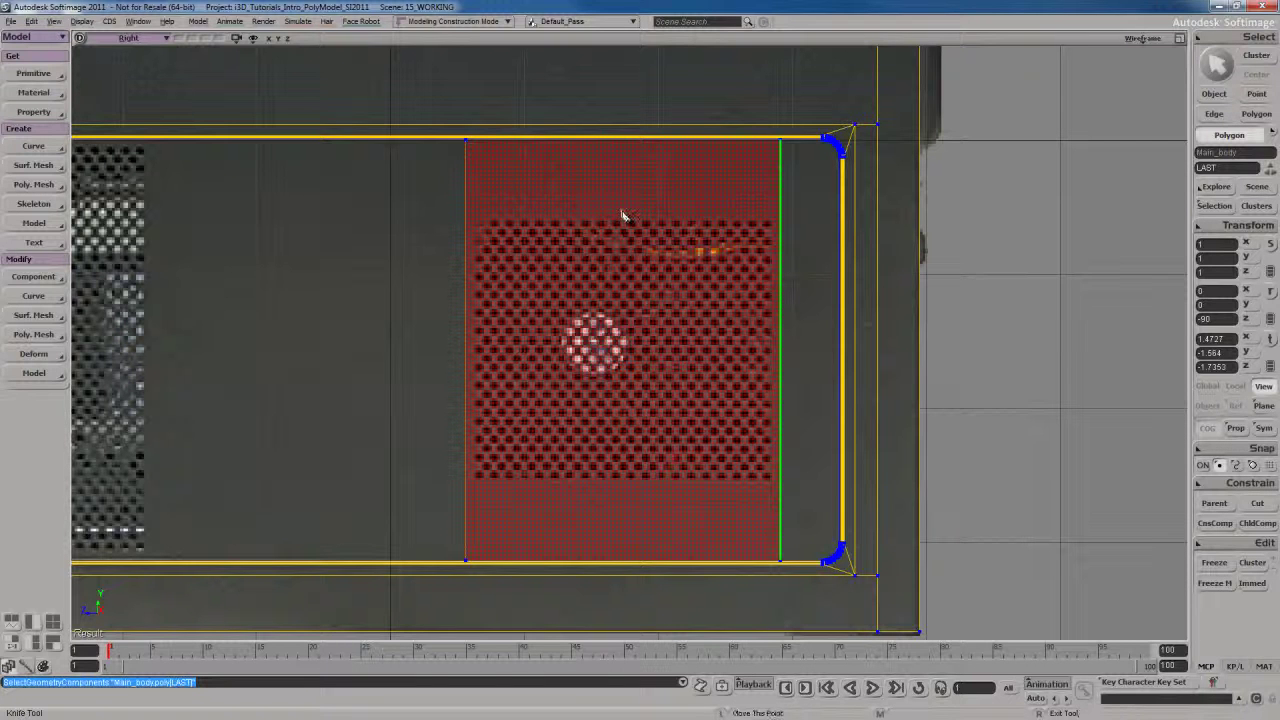
left_click(654, 214)
scroll(623, 434, "down", 3)
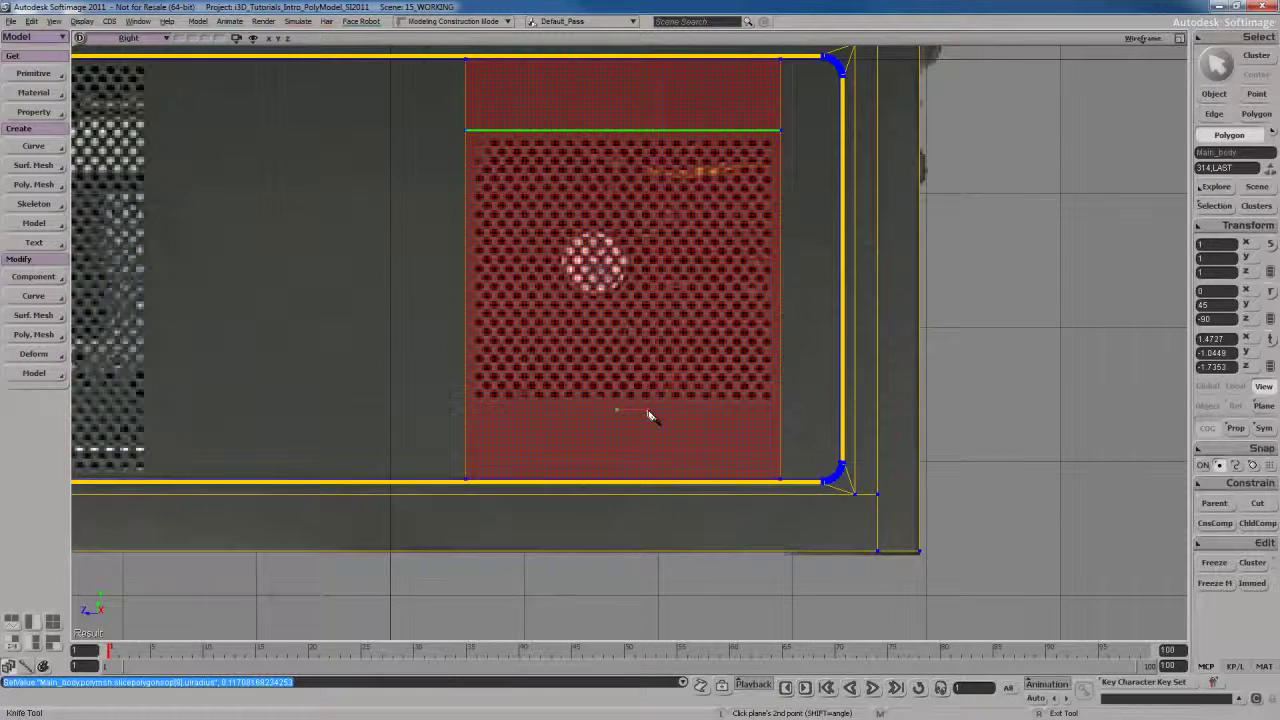
left_click(648, 415)
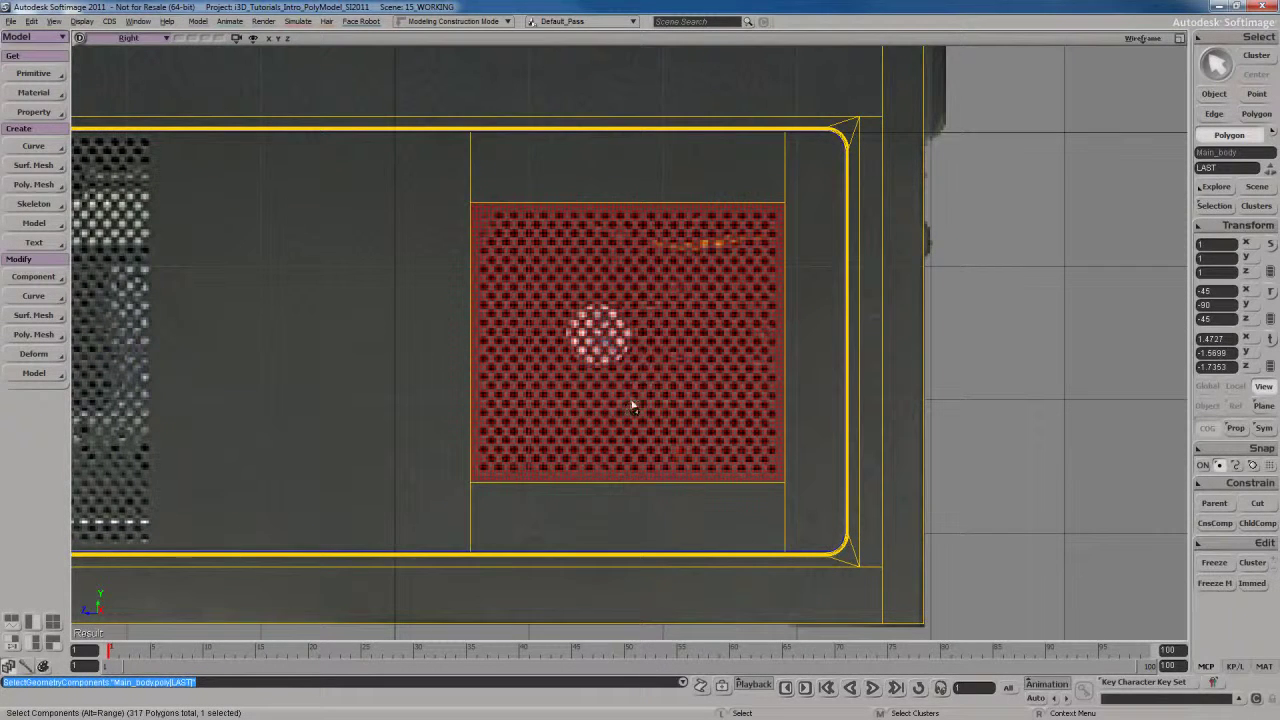
Inset the polygon covering the square vent with an inset amount of 0.05.
right_click(628, 351)
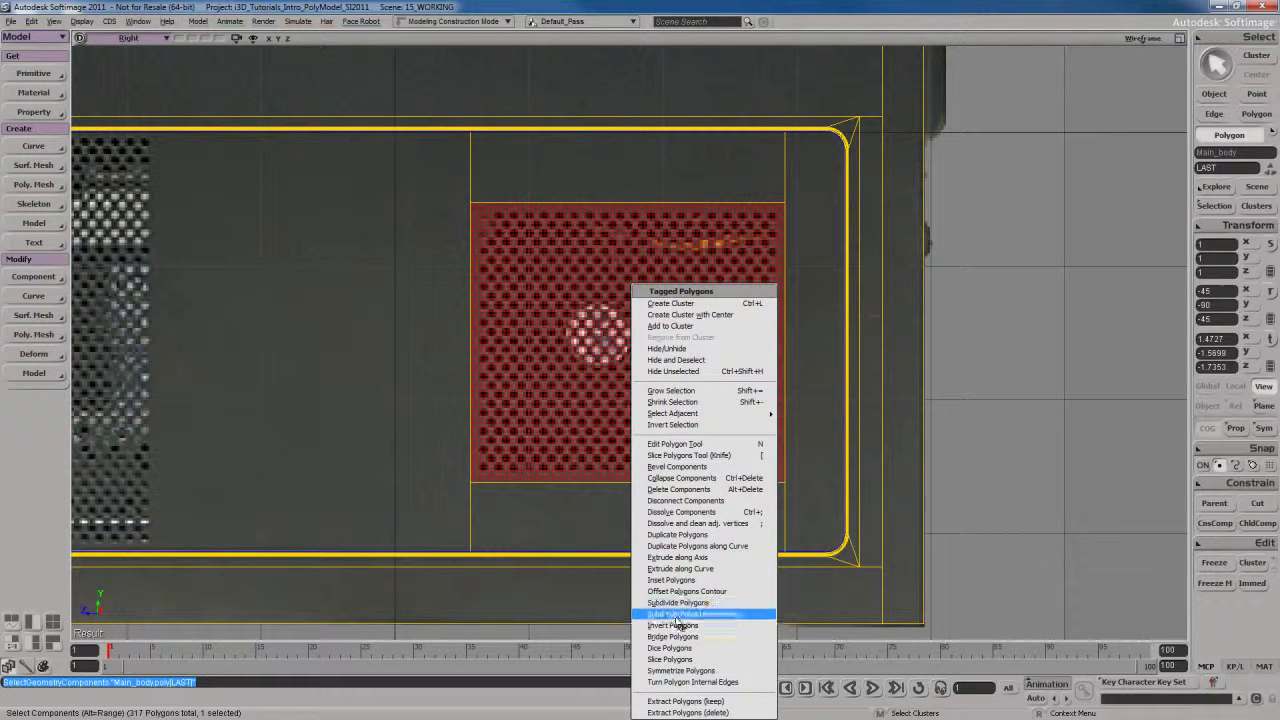
left_click(660, 581)
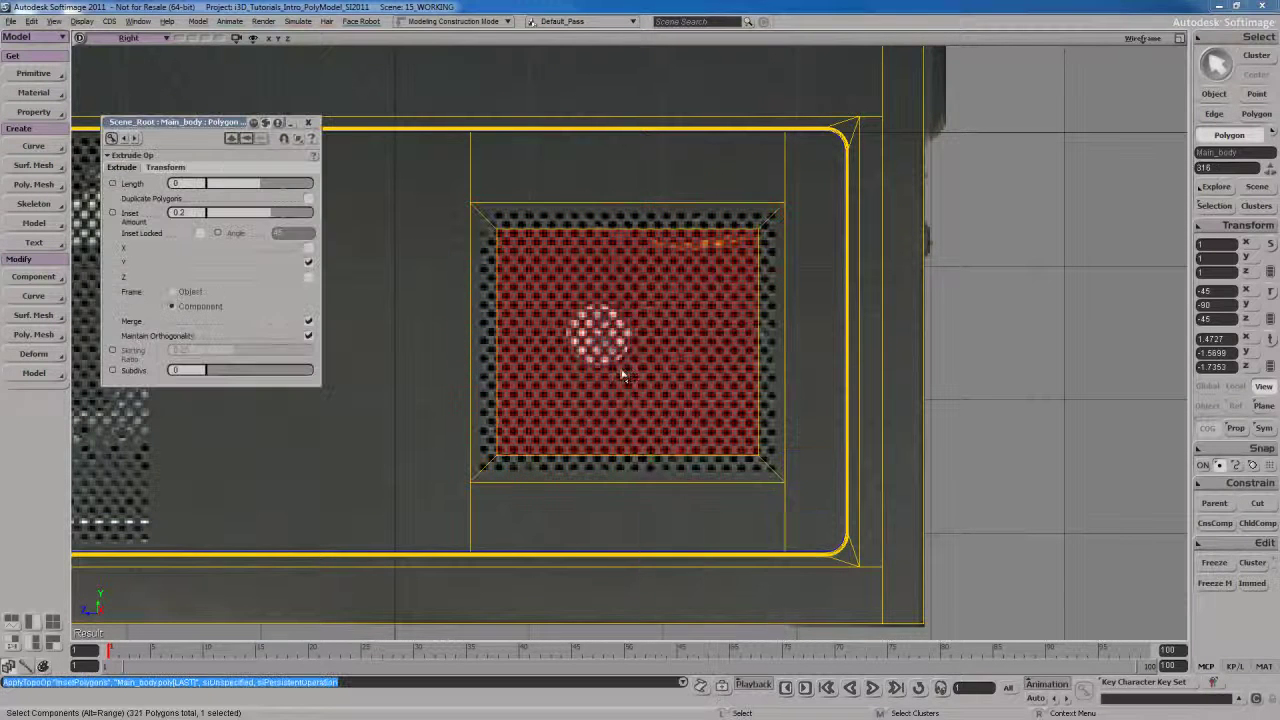
left_click_drag(271, 218, 226, 222)
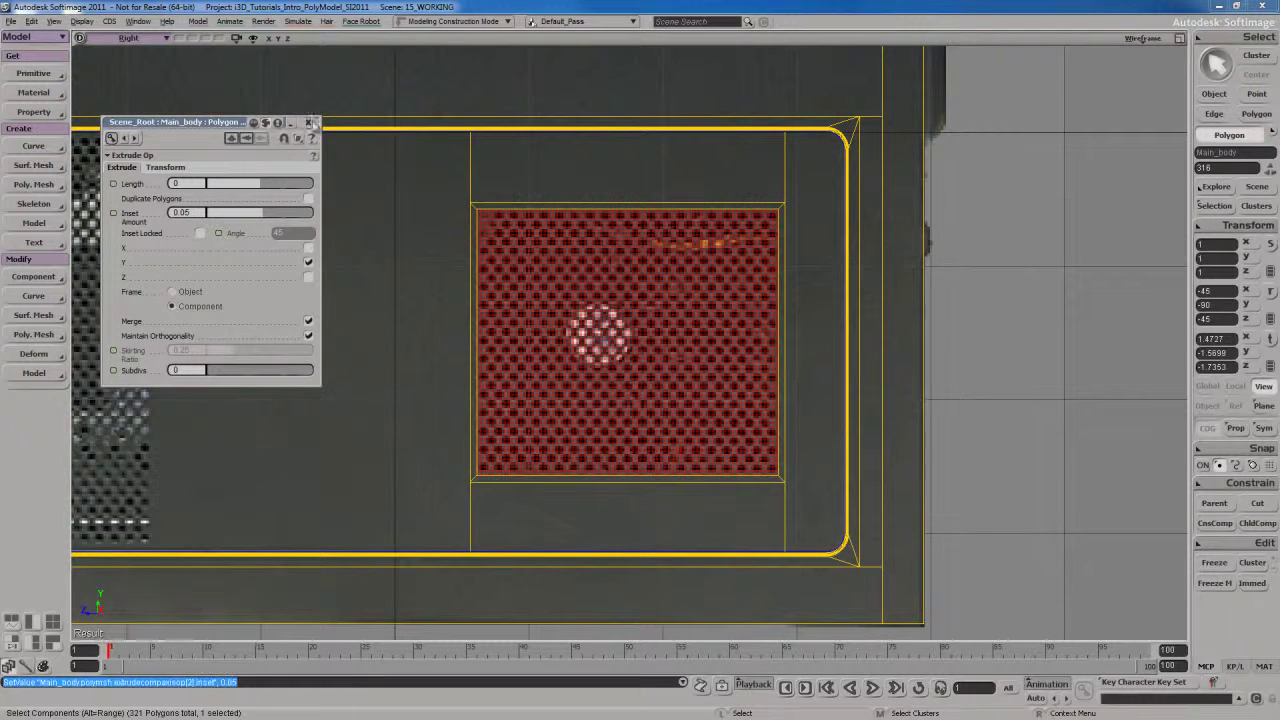
key("s")
left_click_drag(649, 345, 634, 343)
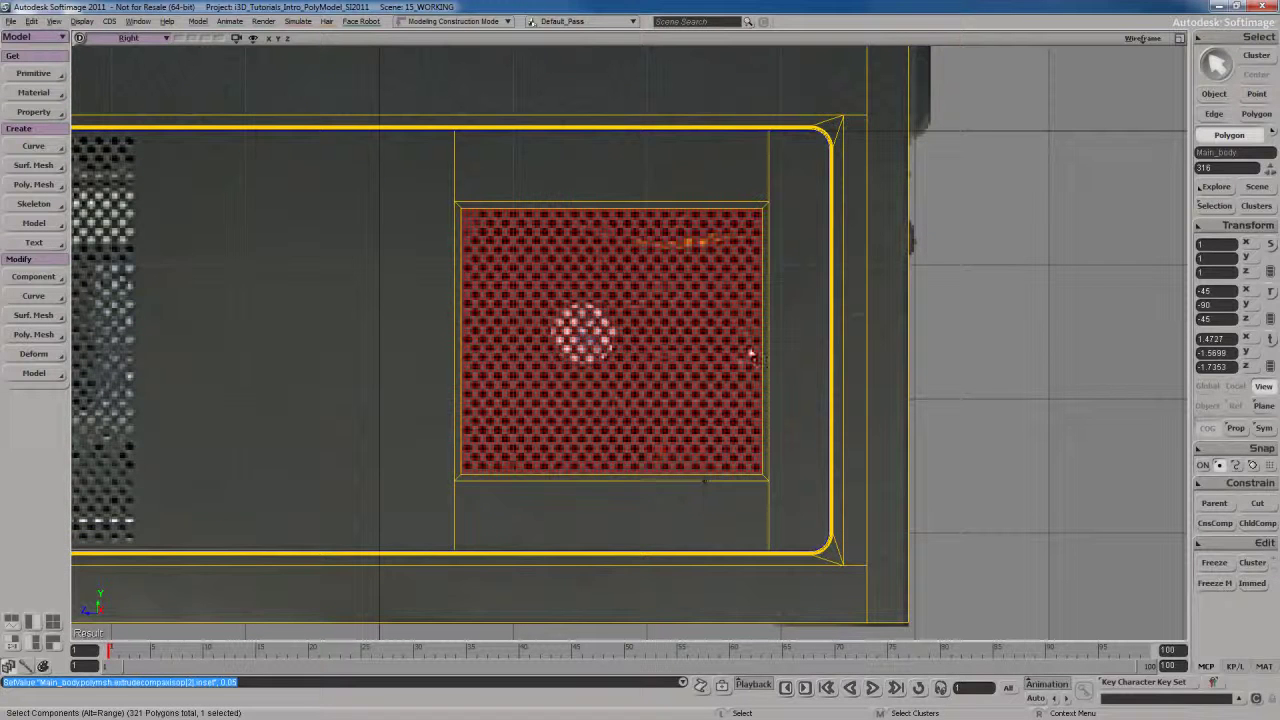
left_click_drag(667, 358, 675, 364)
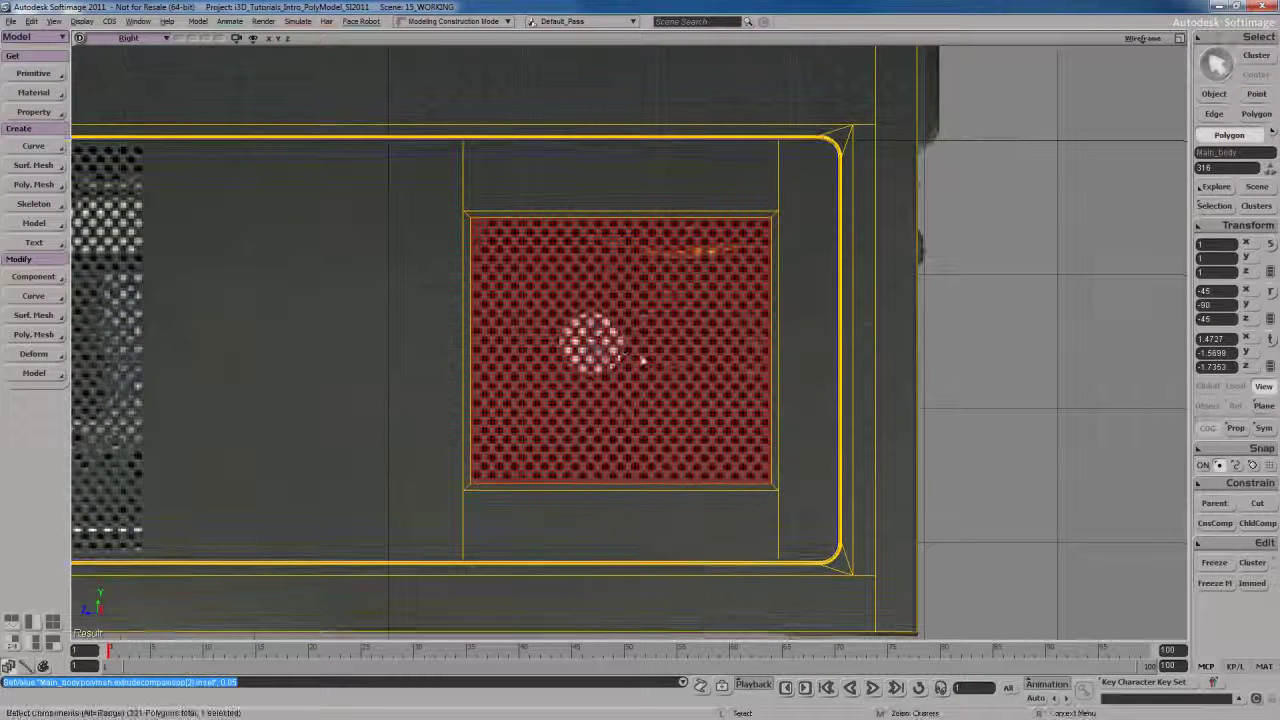
Subdivide the inset vent polygon using the Plus type with 4 iterations.
right_click(621, 285)
left_click(606, 338)
right_click(621, 287)
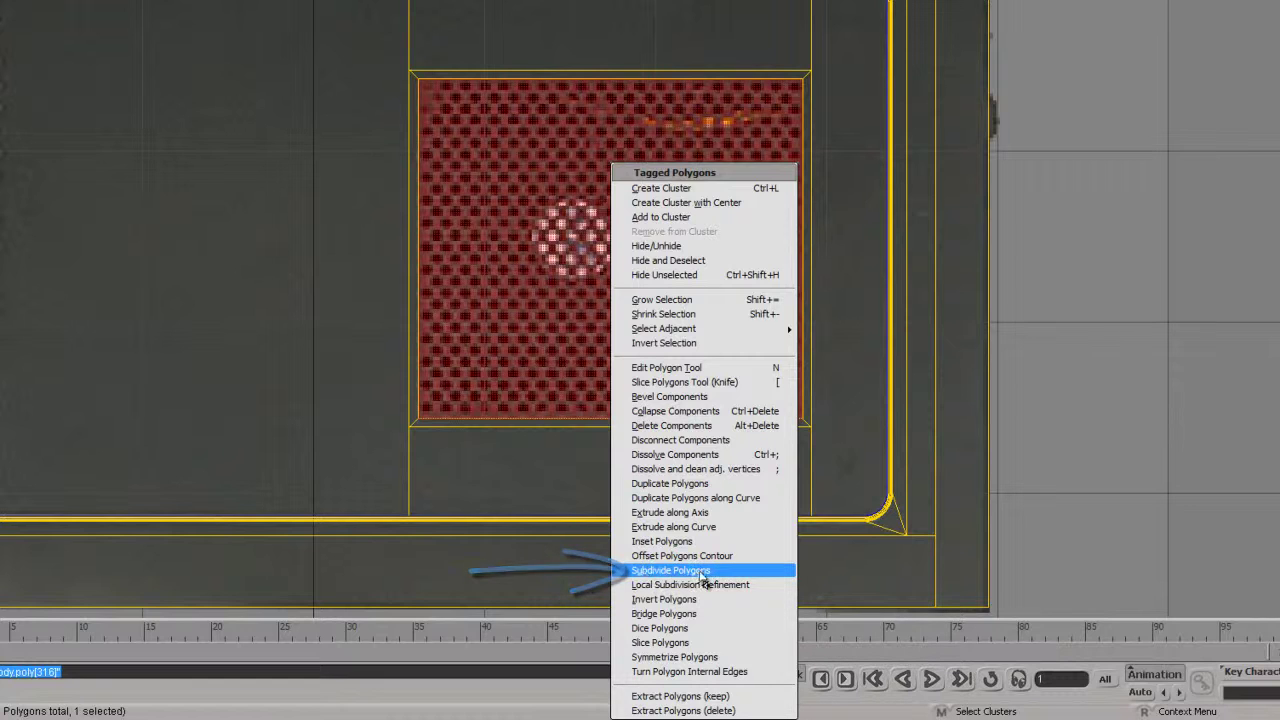
left_click(671, 571)
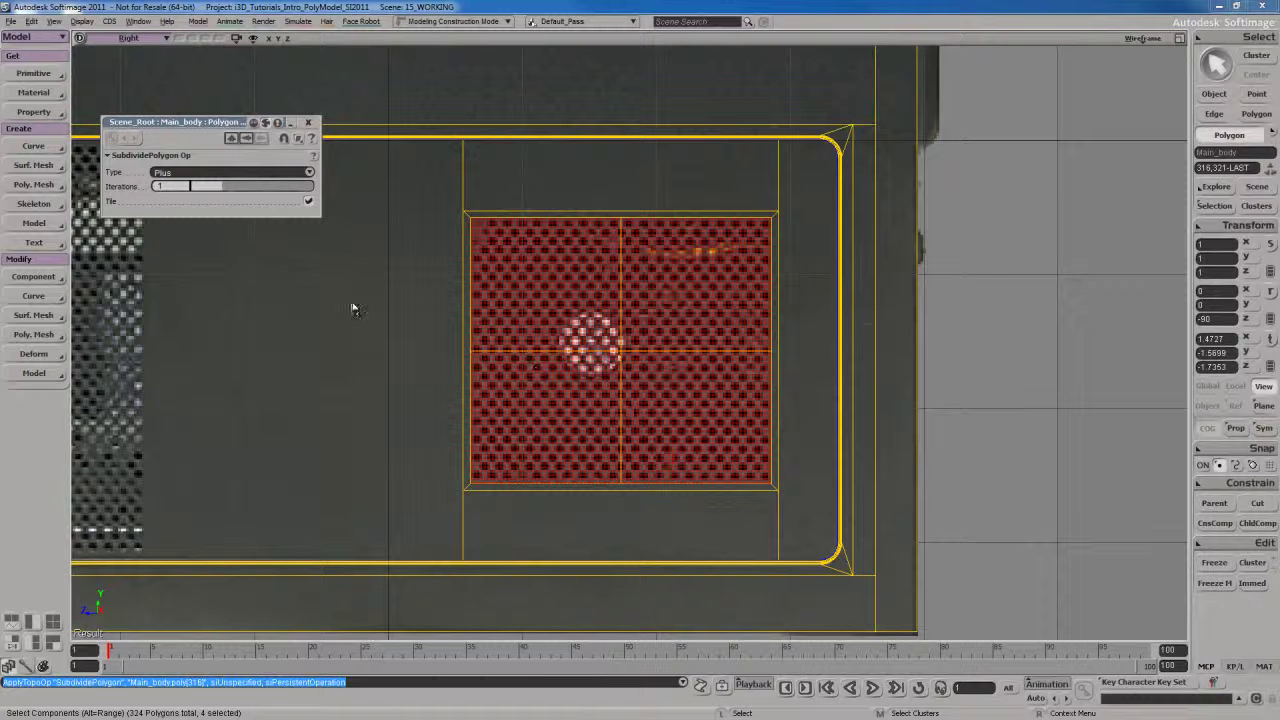
left_click_drag(200, 137, 293, 210)
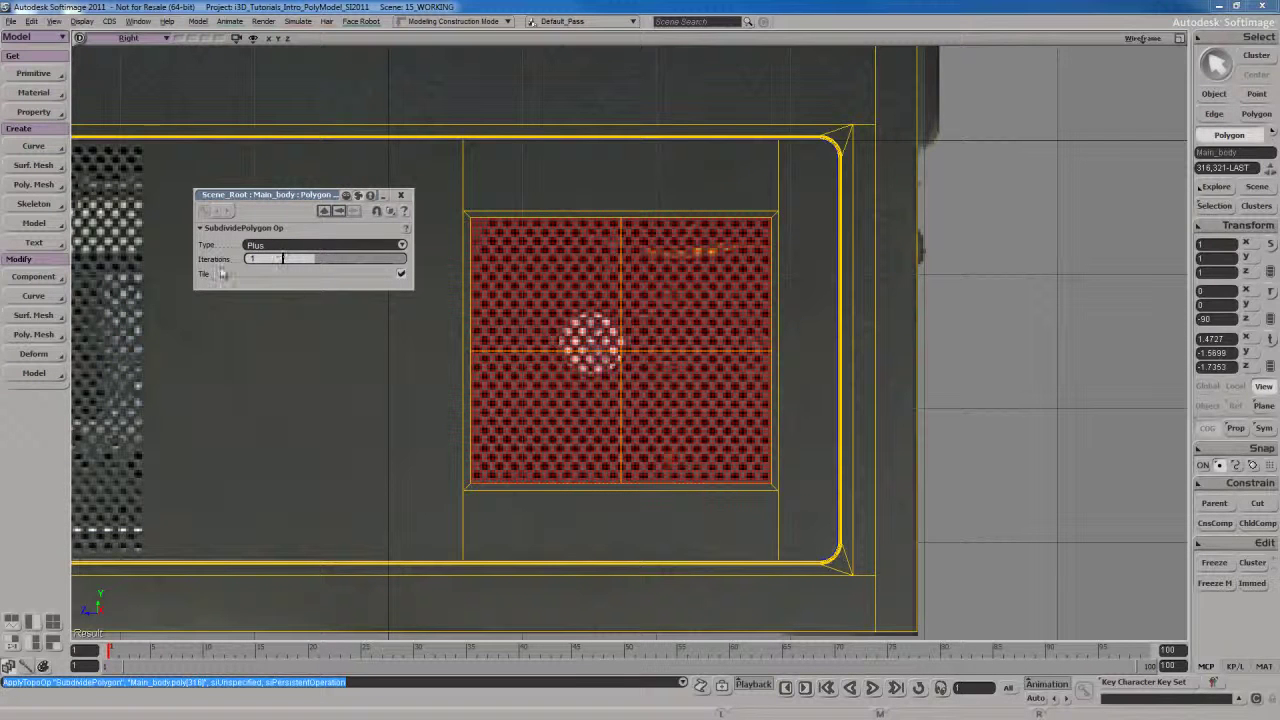
left_click_drag(316, 262, 396, 262)
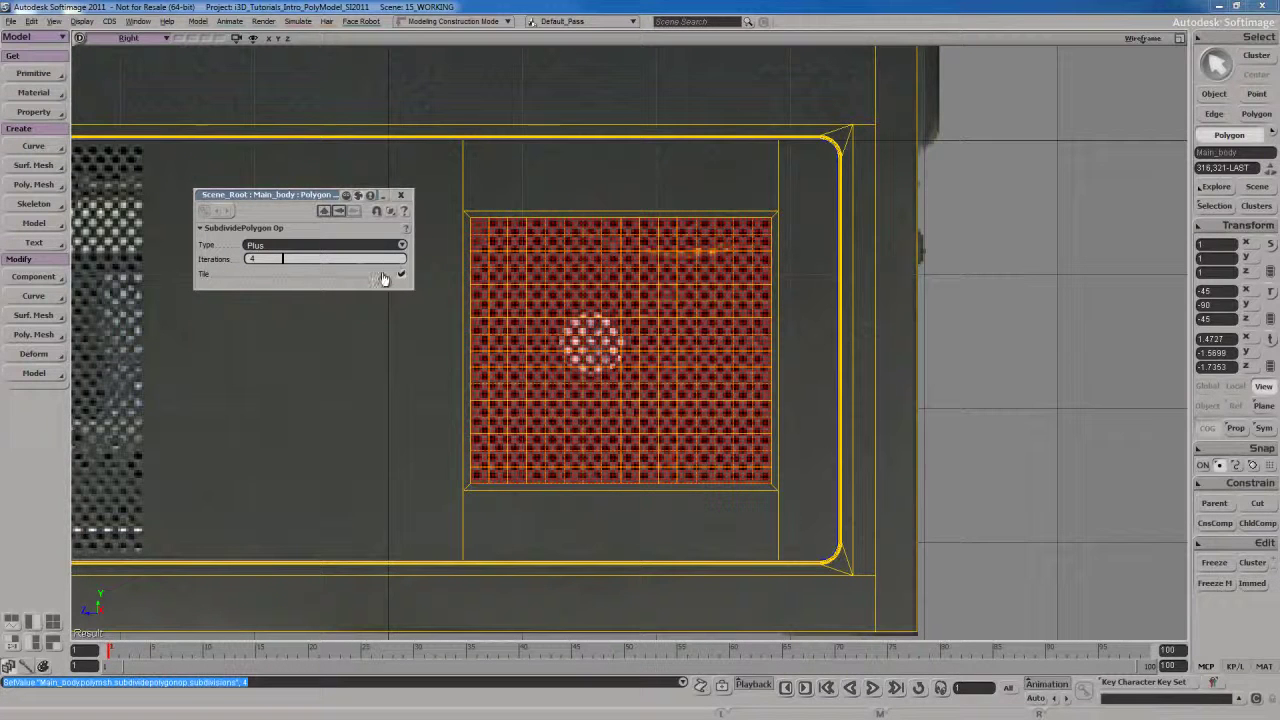
left_click(401, 195)
Apply Inset Polygons to all subdivided vent cells with Merge turned off so each cell is inset separately.
key("s")
left_click_drag(641, 340, 606, 335)
key("s")
middle_click_drag(606, 340, 601, 342)
left_click_drag(601, 342, 603, 350)
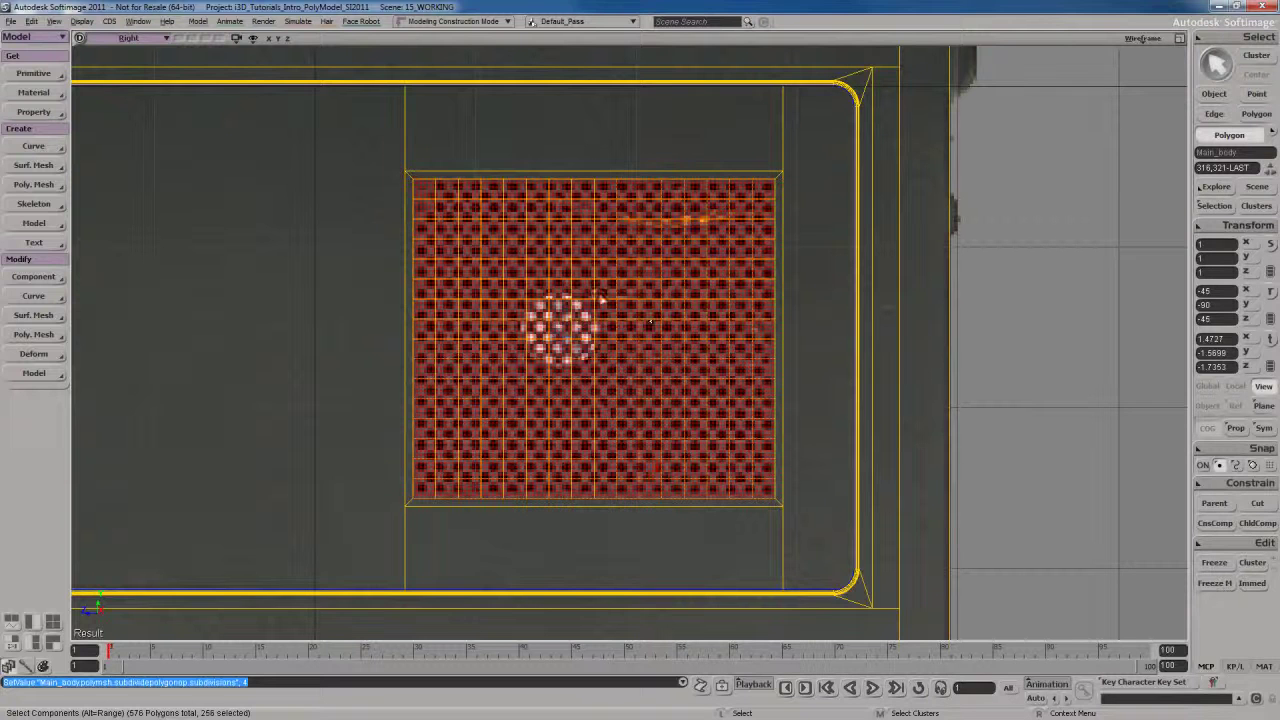
key("s")
mouse_move(571, 331)
left_mouse_down()
mouse_move(578, 351)
mouse_move(580, 330)
mouse_move(567, 335)
left_mouse_up()
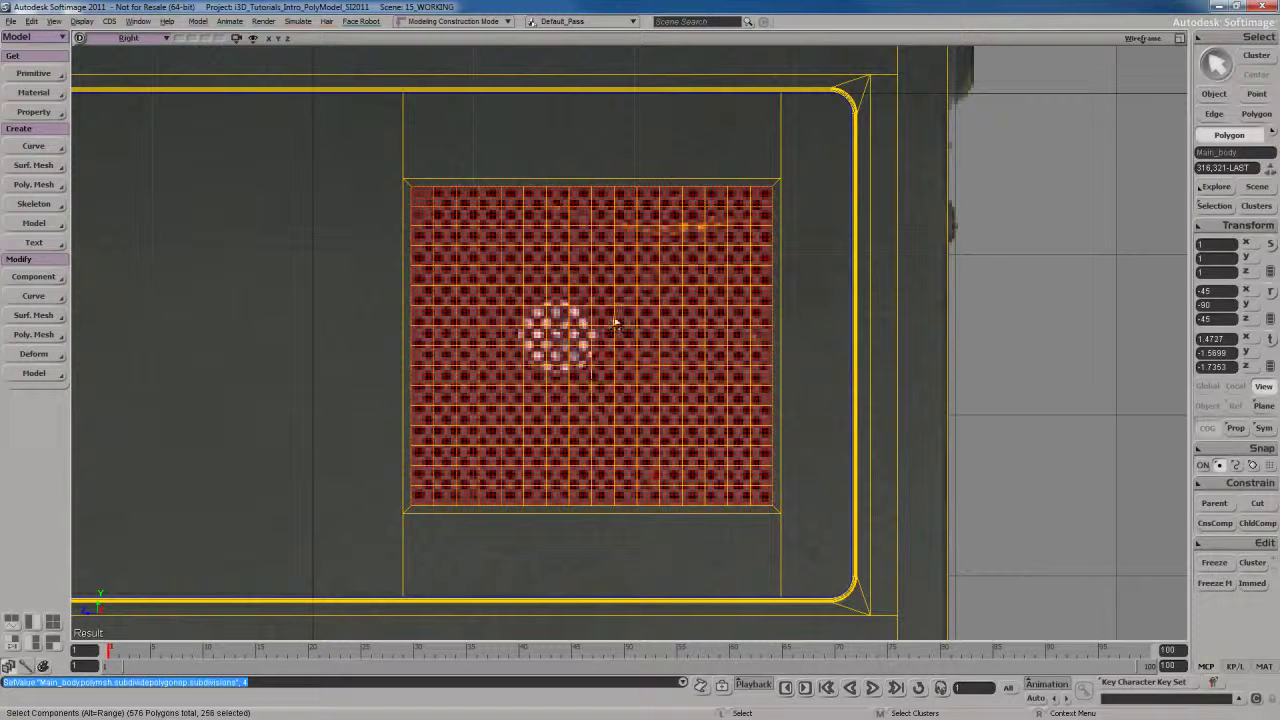
right_click(606, 258)
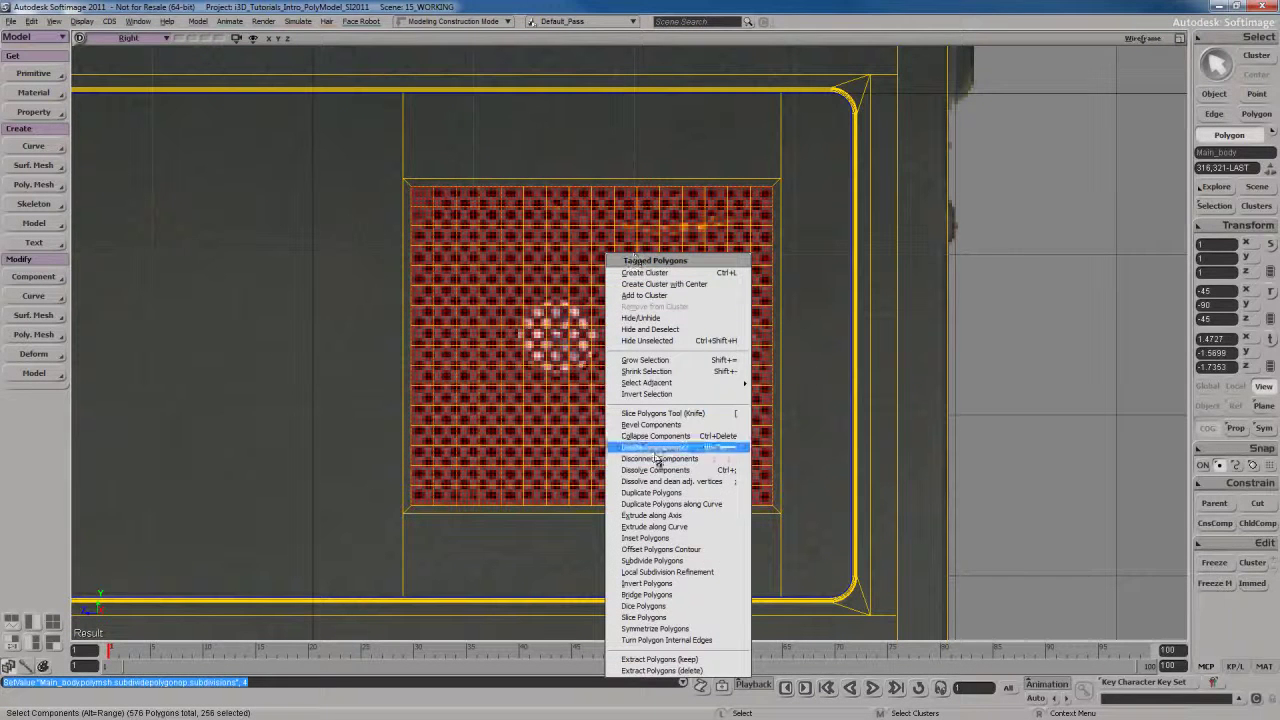
left_click(654, 541)
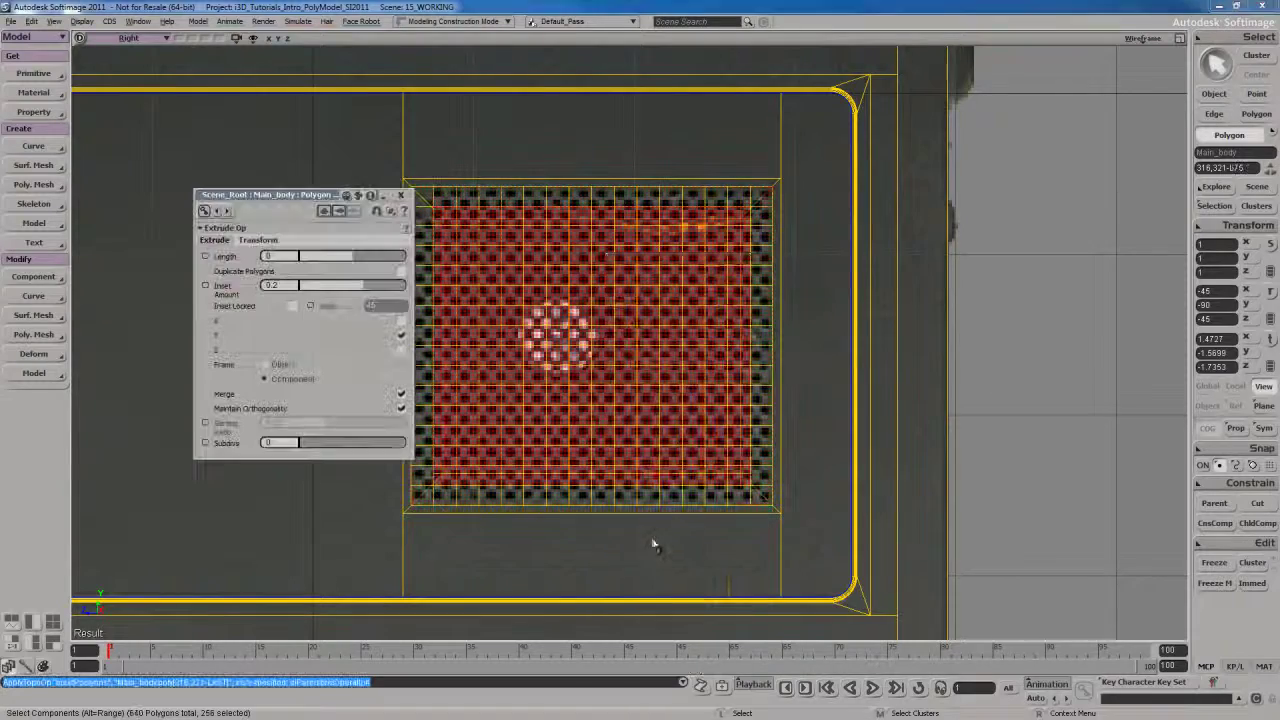
left_click_drag(327, 202, 289, 155)
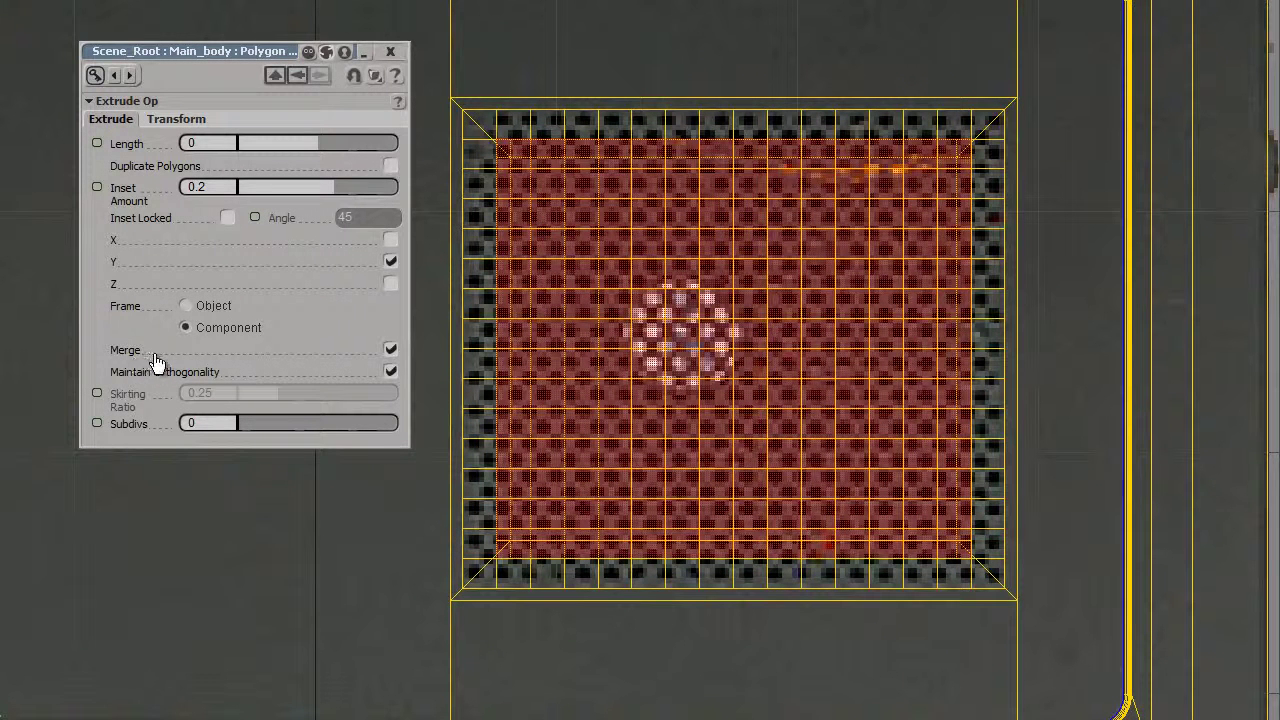
left_click(391, 350)
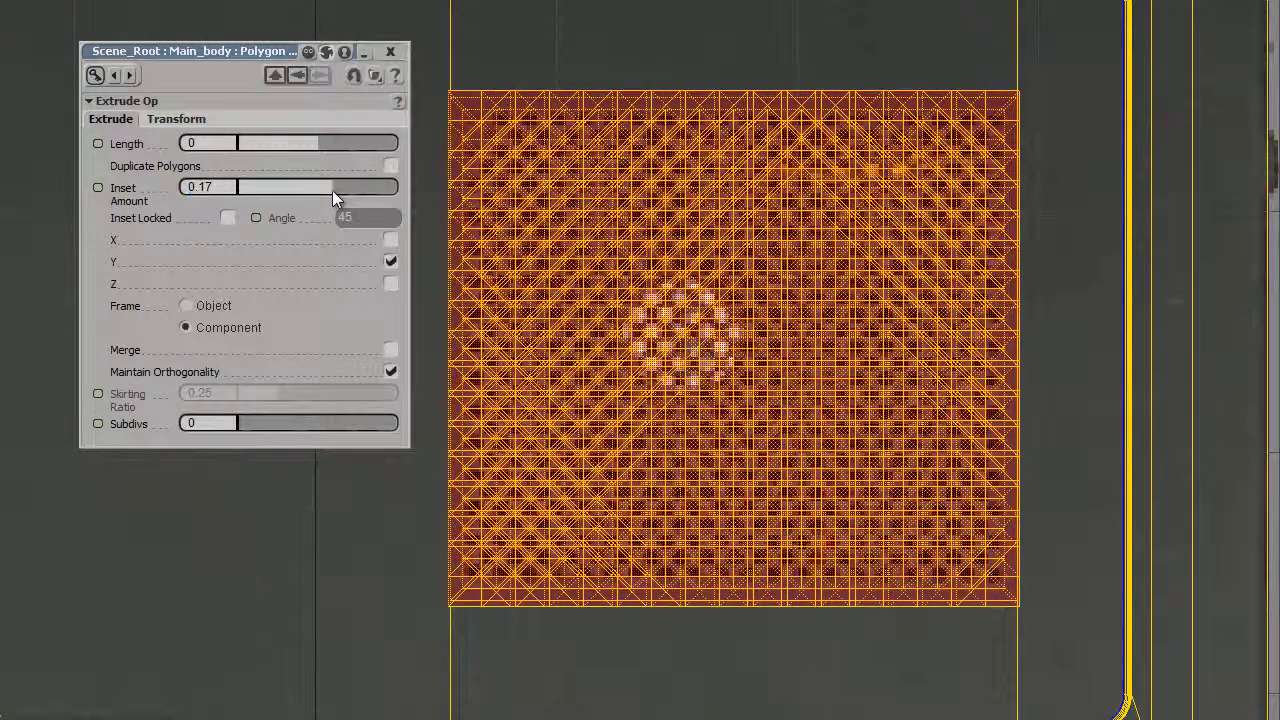
Set the inset amount of the individual vent cells to 0.023 and close the operator properties.
type("0.038")
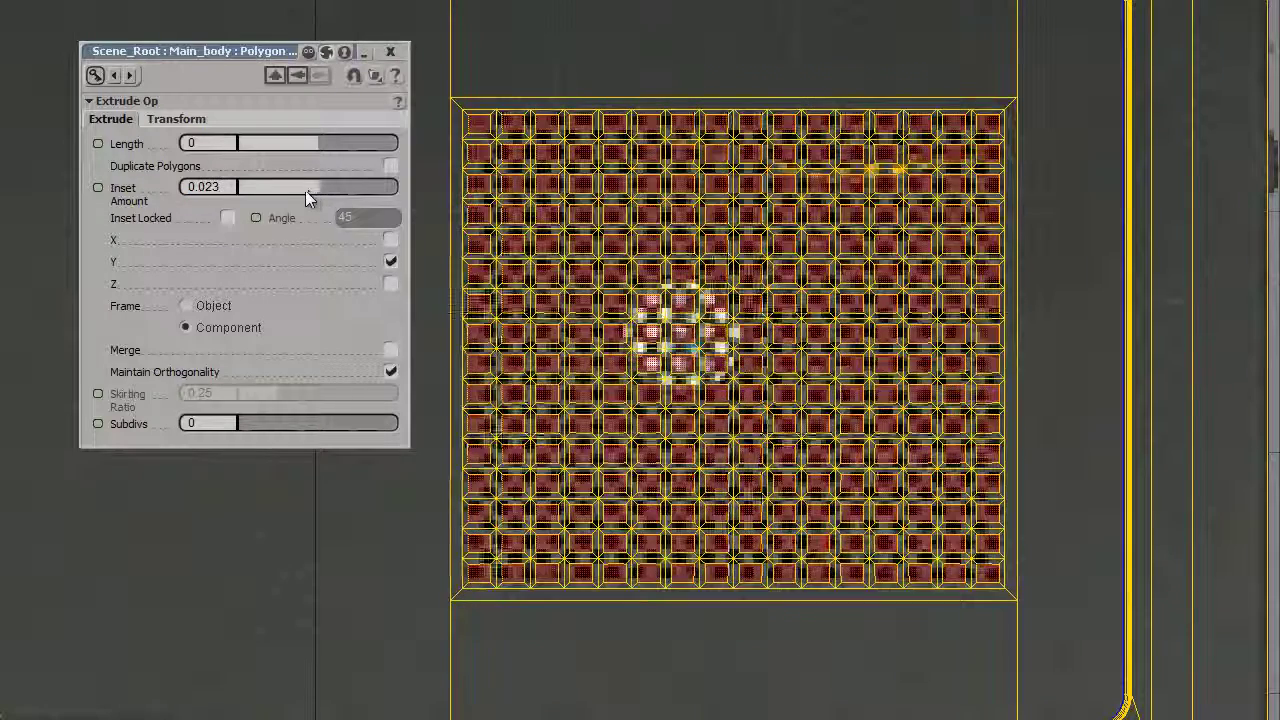
key("Return")
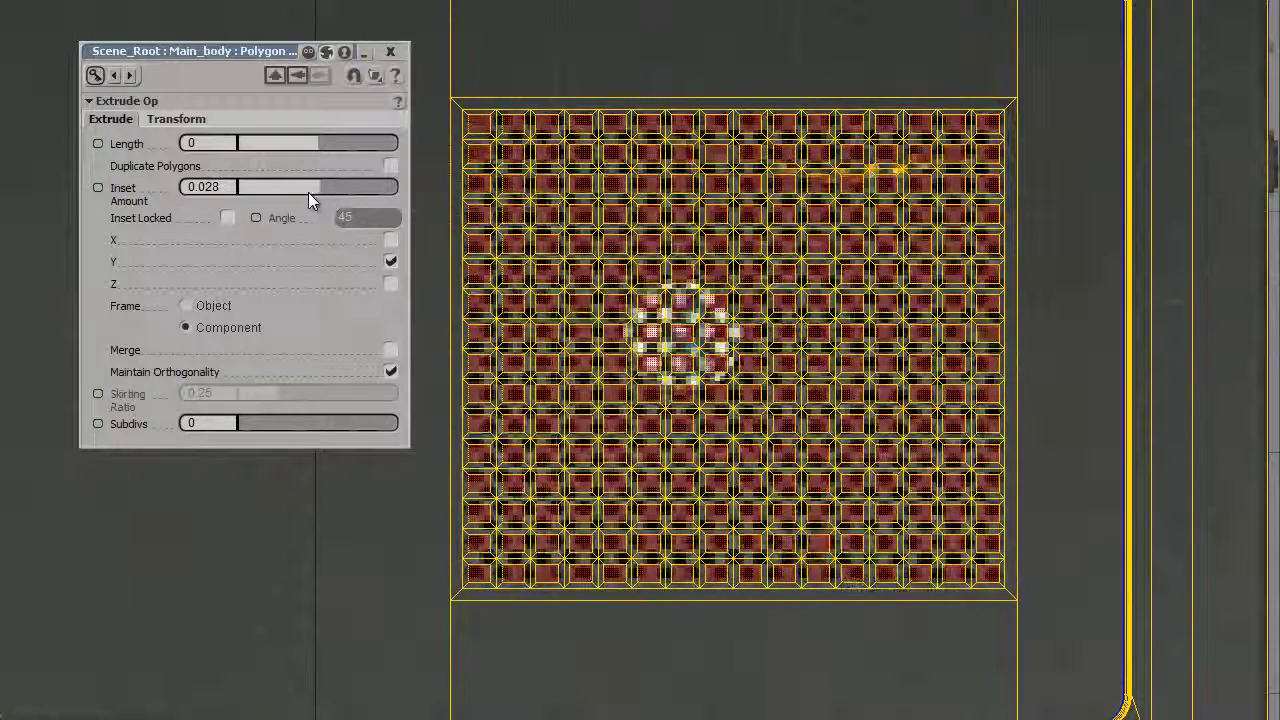
left_click(230, 187)
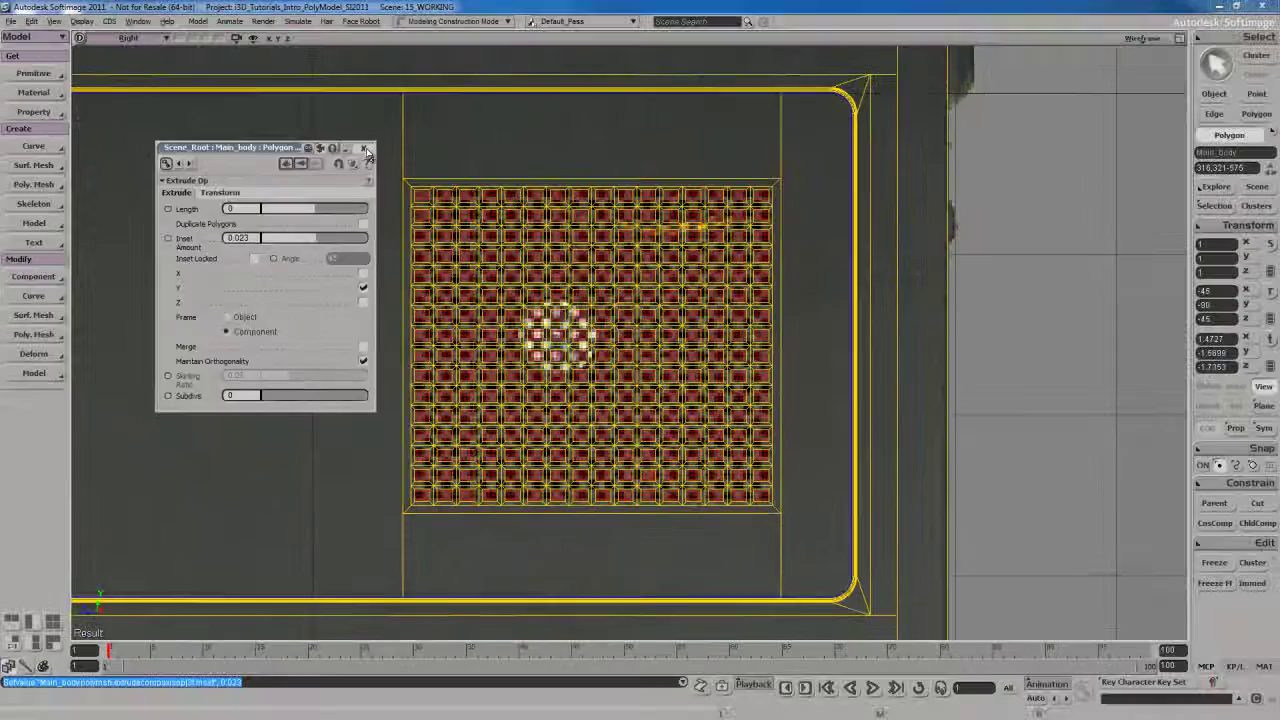
left_click(391, 53)
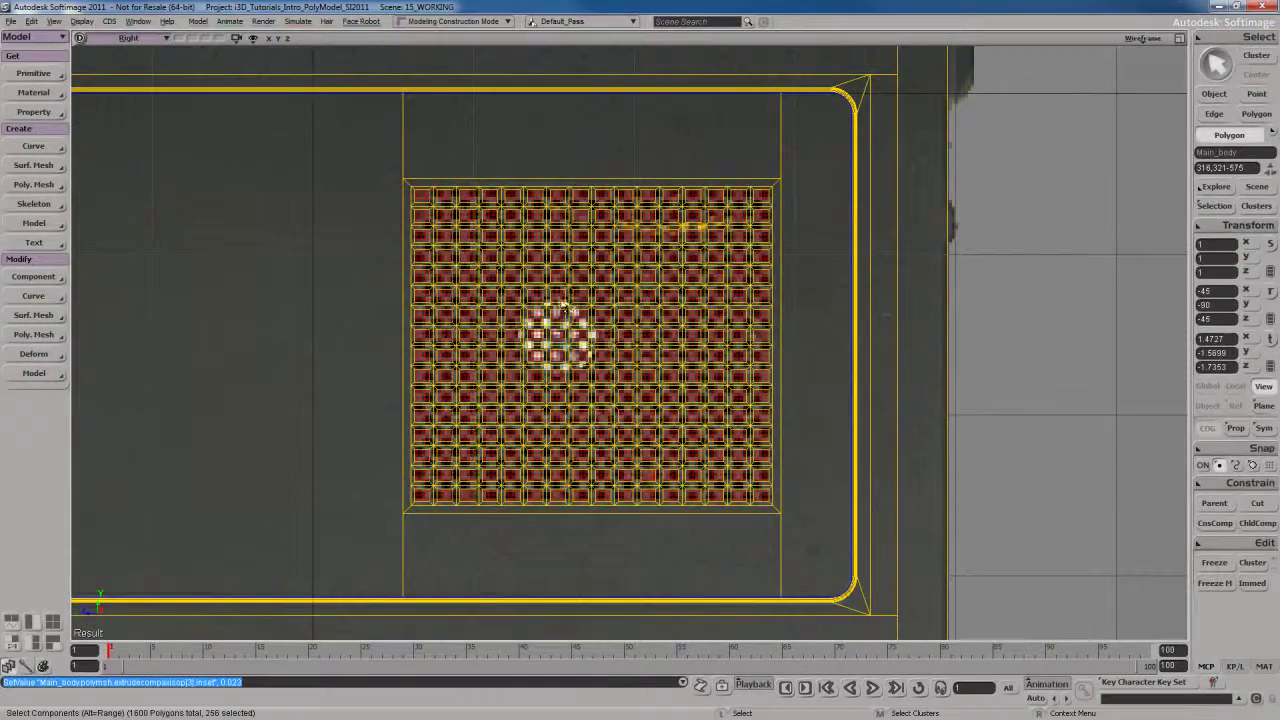
In the Camera view, extrude the selected vent cell polygons by duplicating them and push them slightly inward to an X position of about 1.468.
key("F12")
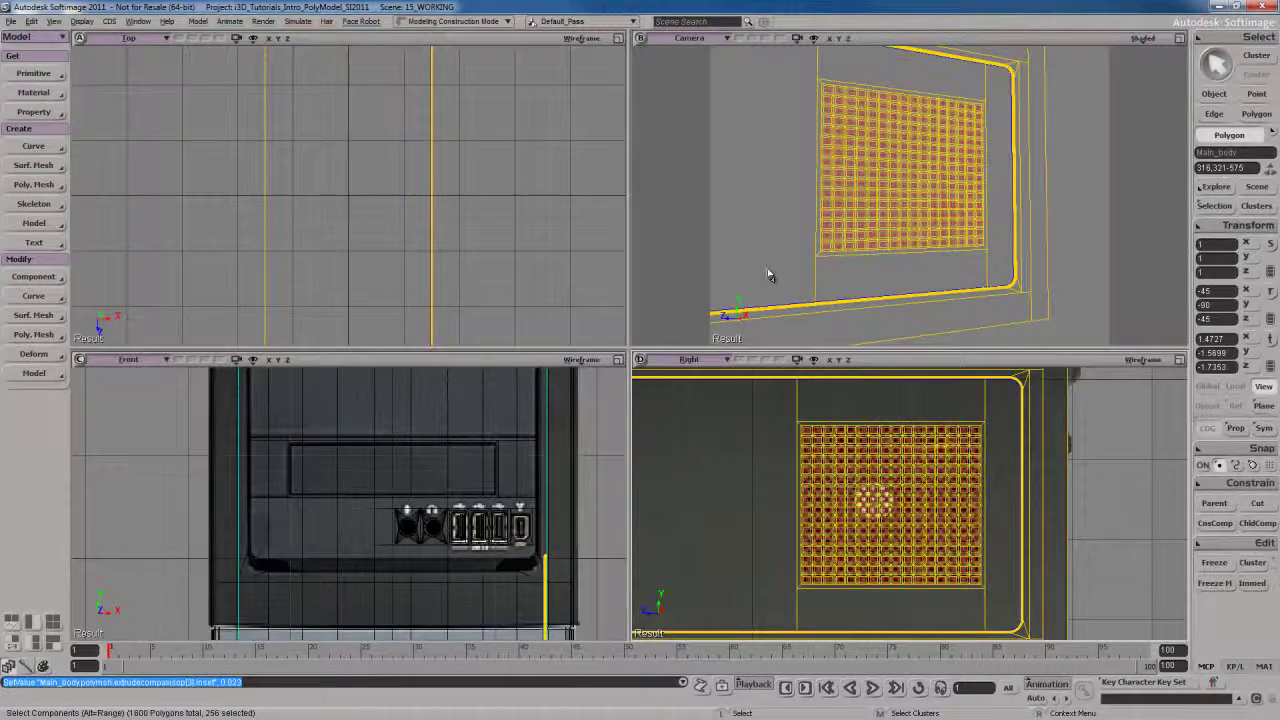
key("F12")
middle_click_drag(611, 300, 668, 308)
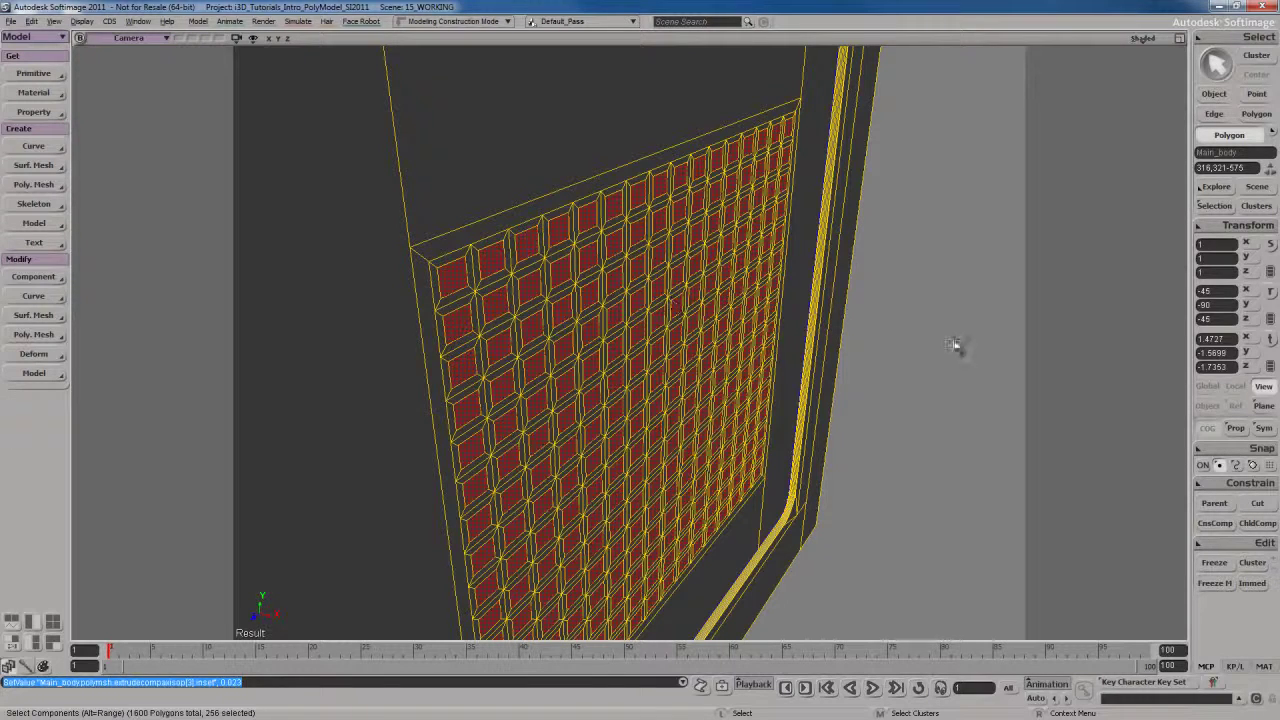
left_click(875, 362)
key("ctrl+z")
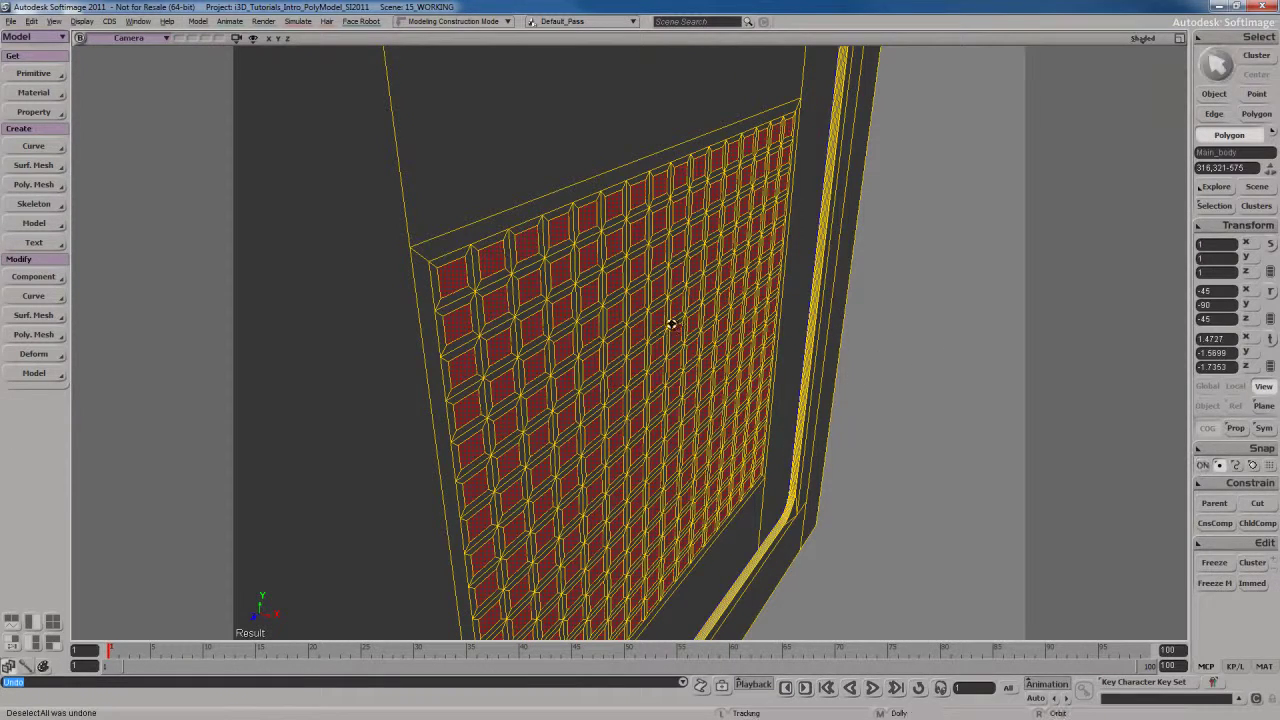
key("s")
right_click_drag(698, 355, 674, 340)
key("s")
middle_click_drag(674, 340, 669, 337)
right_click_drag(669, 337, 671, 326)
key("s")
key("ctrl+d")
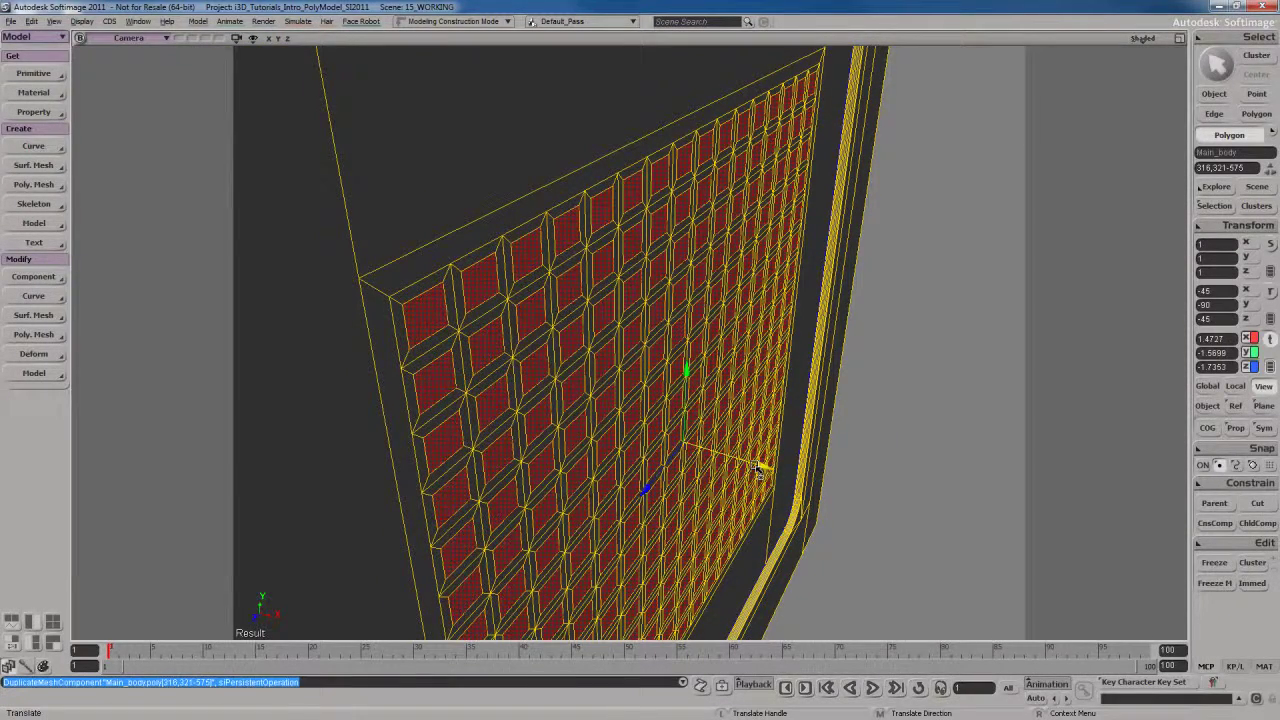
left_click_drag(758, 468, 765, 466)
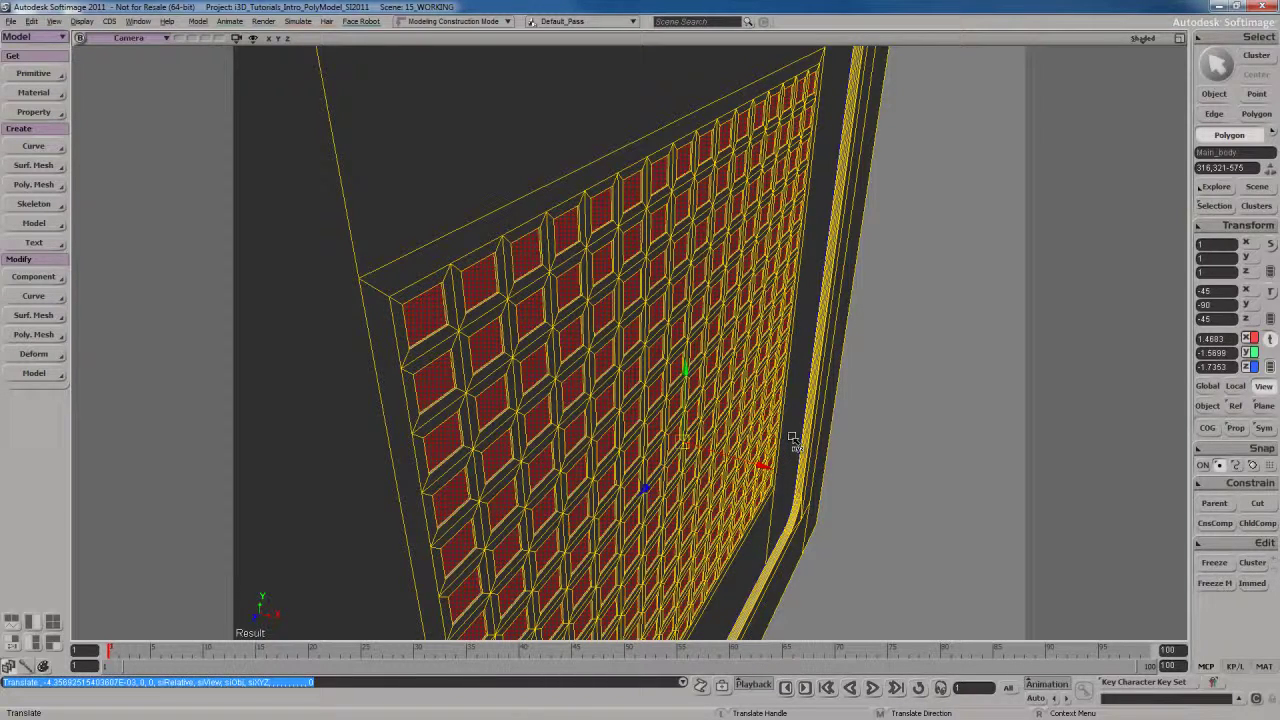
Extrude the vent cell polygons a second time and push them deeper inward to an X position of about 1.451.
scroll(729, 398, "up", 5)
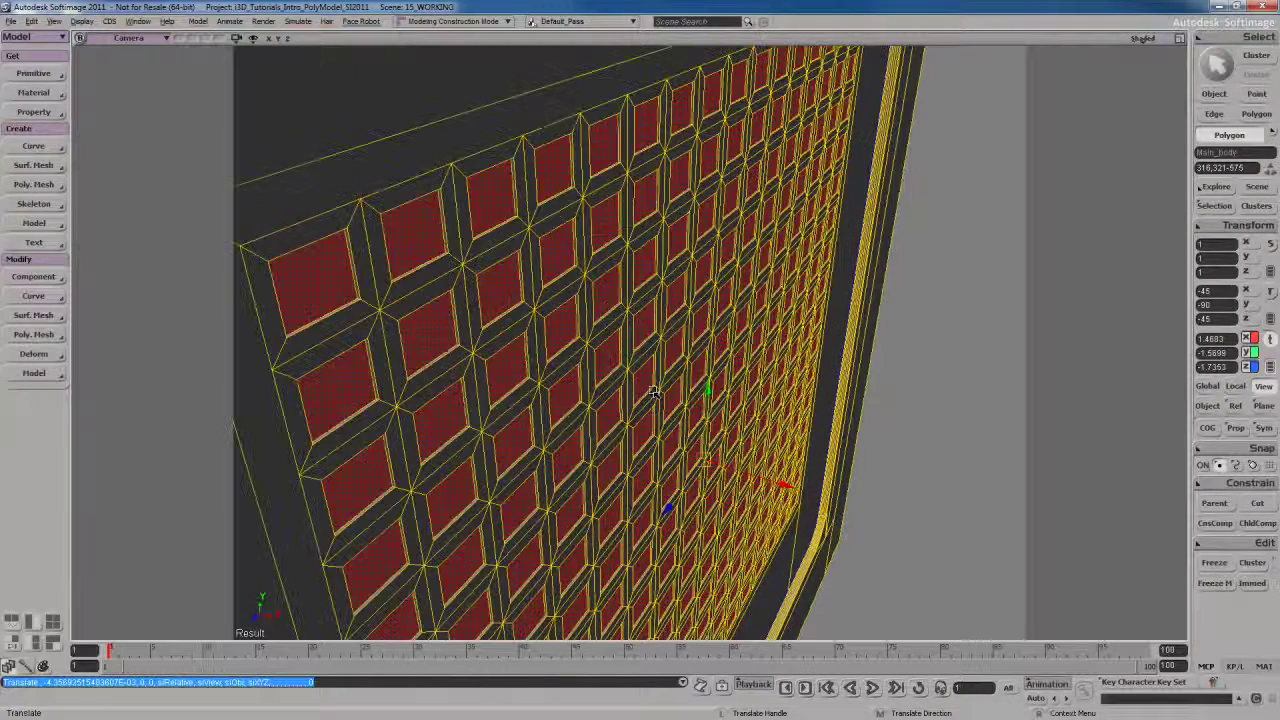
key("ctrl+d")
left_click_drag(787, 492, 778, 488)
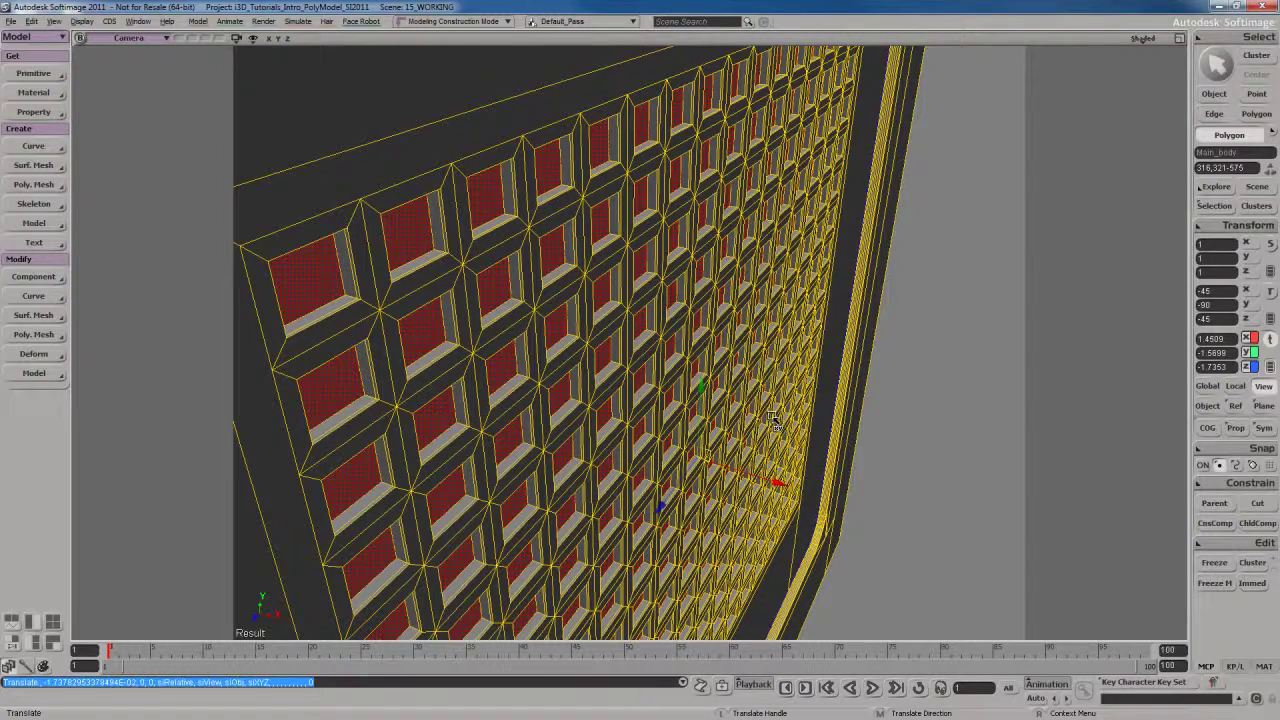
Delete the selected polygons at the bottom of the vent cells to open the holes, and inspect the resulting vent grid.
key("Delete")
key("s")
right_click_drag(771, 420, 723, 420)
key("s")
key("s")
middle_click_drag(723, 420, 712, 419)
right_click_drag(712, 419, 757, 423)
middle_click_drag(757, 423, 743, 423)
mouse_move(743, 423)
right_mouse_down()
mouse_move(734, 443)
mouse_move(738, 425)
right_mouse_up()
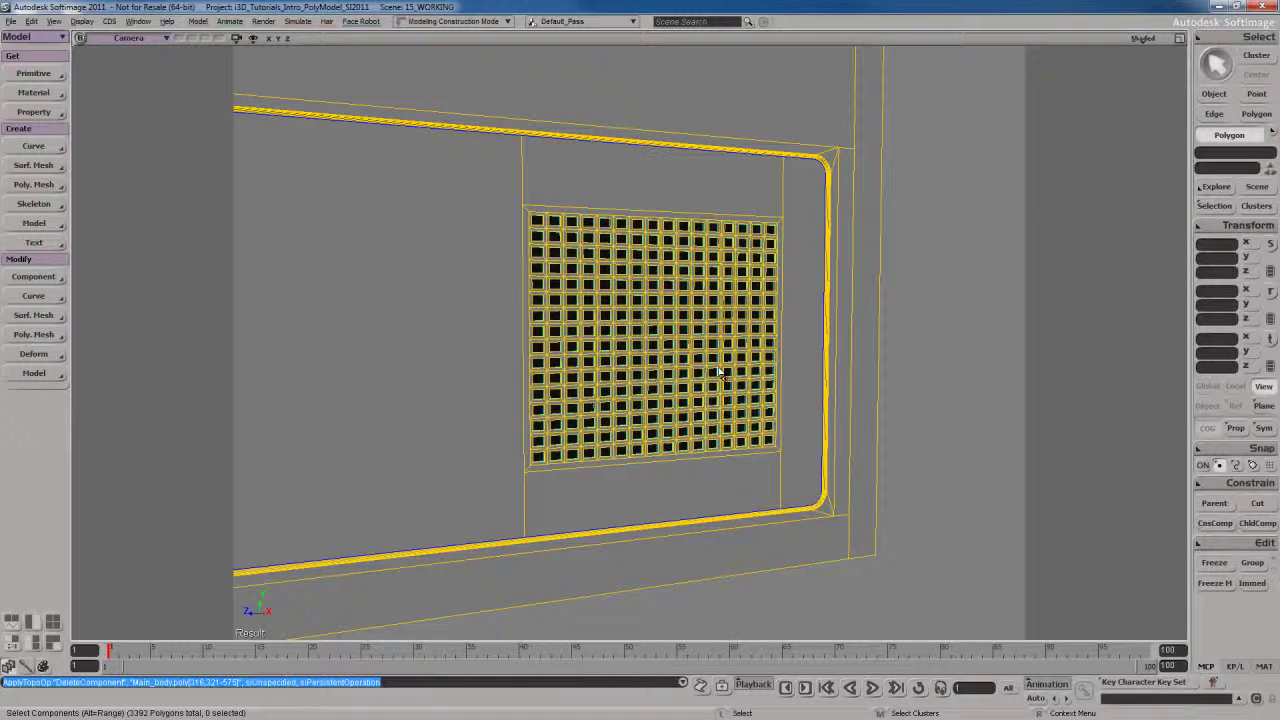
Examine the vent layout in the reference photo right side.jpg and compare it with the unvented end of the recessed panel.
key("s")
key("alt+Tab")
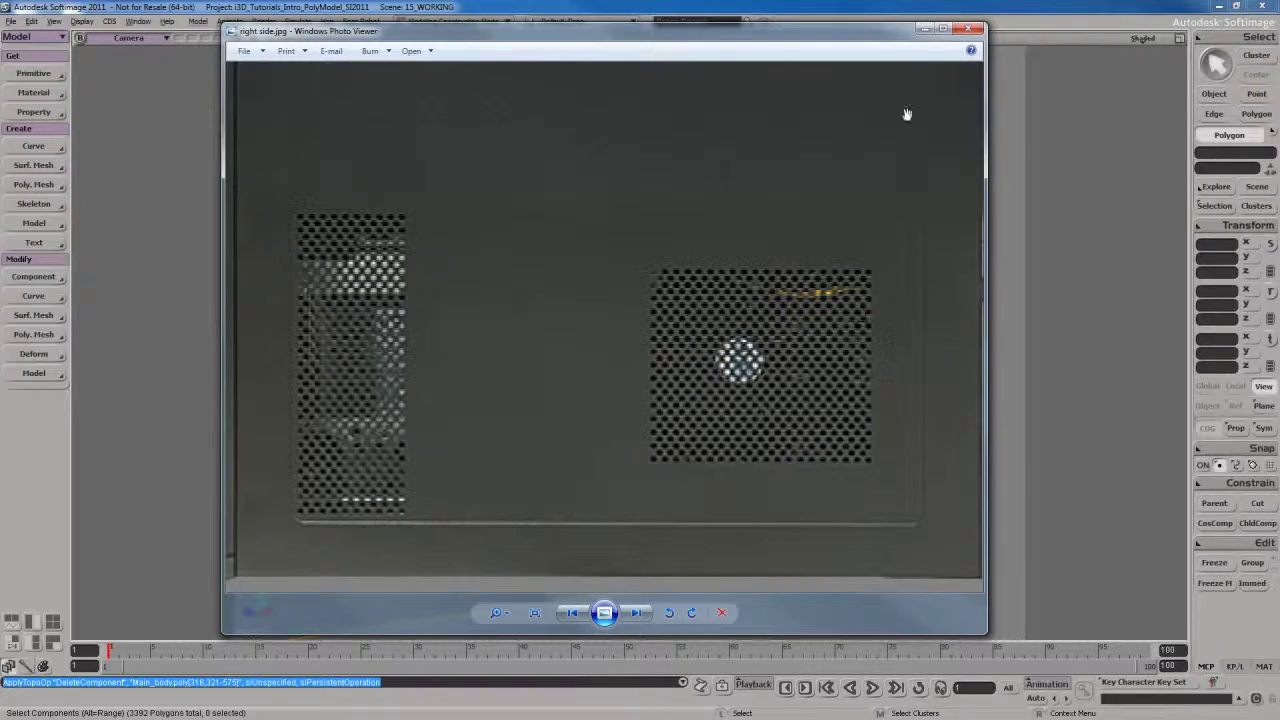
left_click(924, 31)
key("s")
right_click_drag(706, 370, 752, 400)
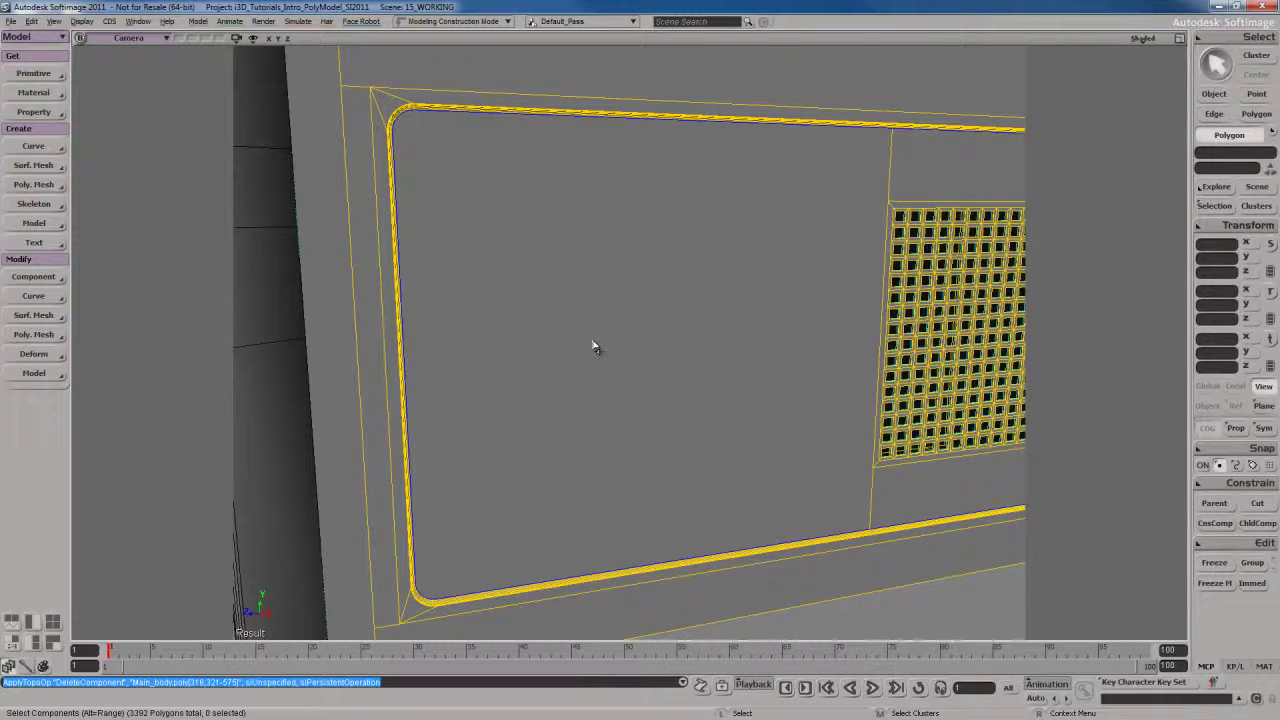
In the Right view, slice the large blank panel polygon vertically with the Knife tool, just beside the perforated area of the reference image.
key("F12")
key("f")
key("F12")
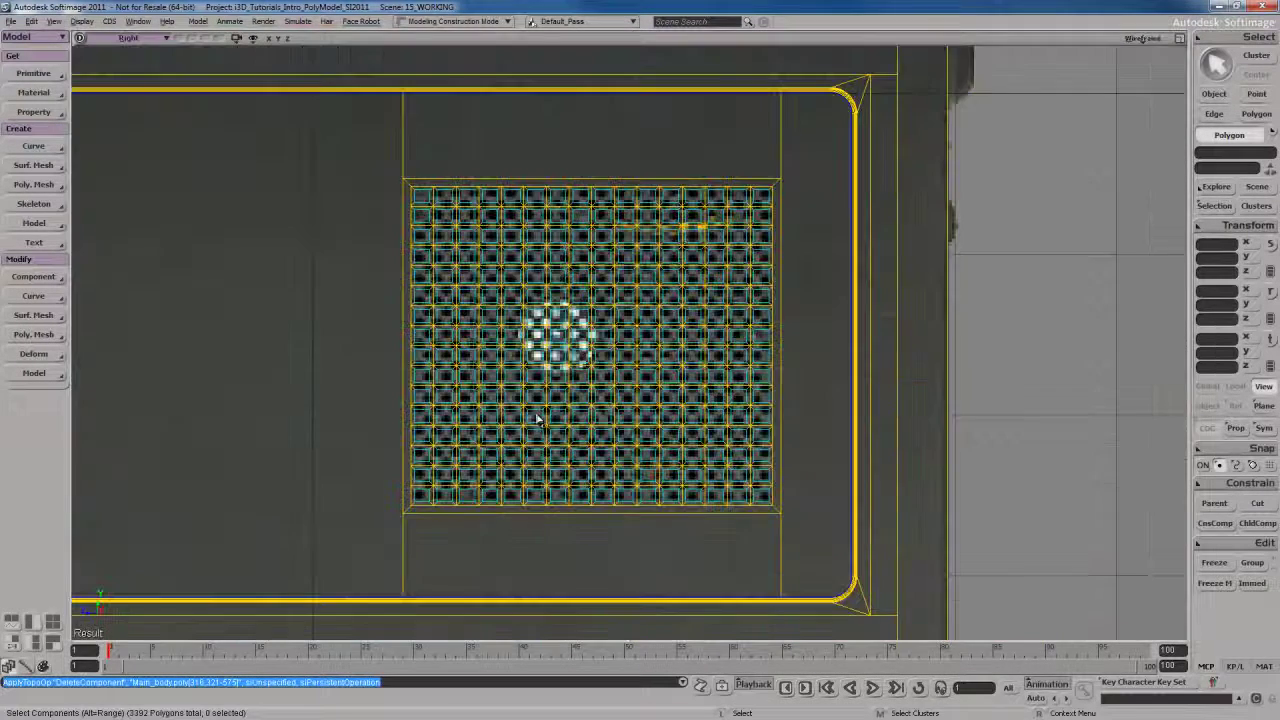
left_click_drag(452, 406, 608, 408)
middle_click_drag(608, 408, 717, 391)
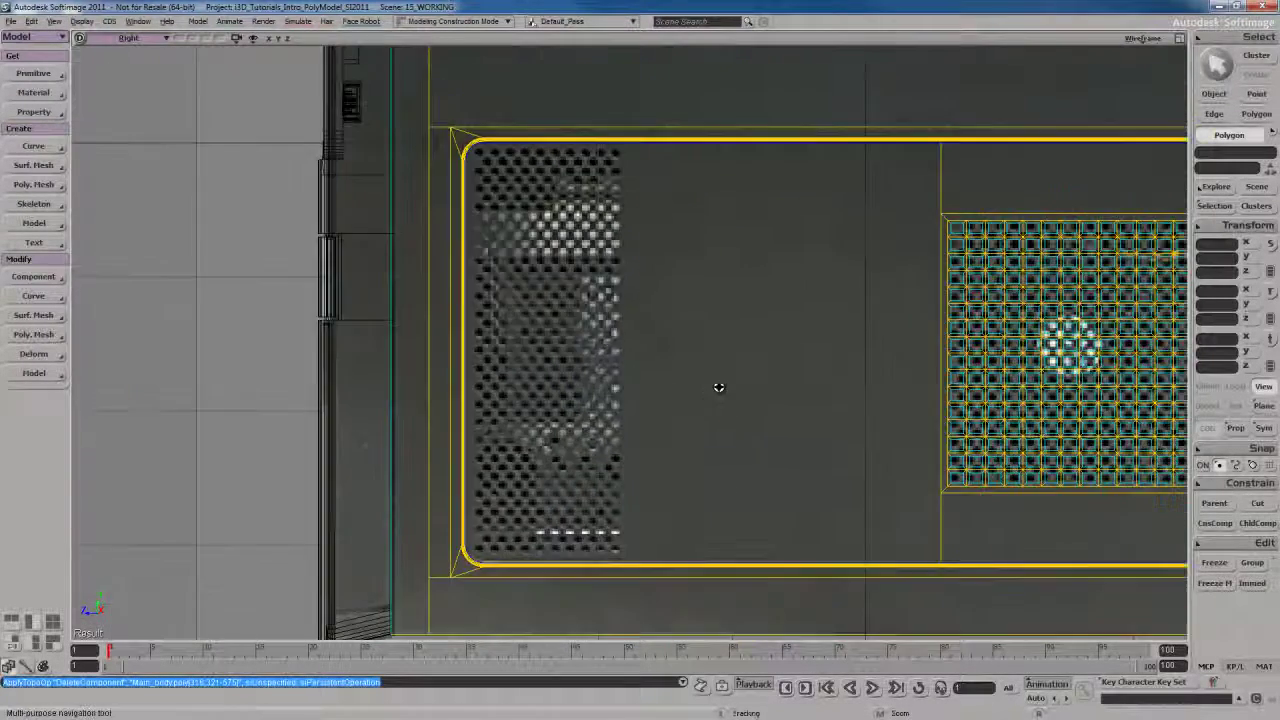
left_click_drag(717, 391, 709, 397)
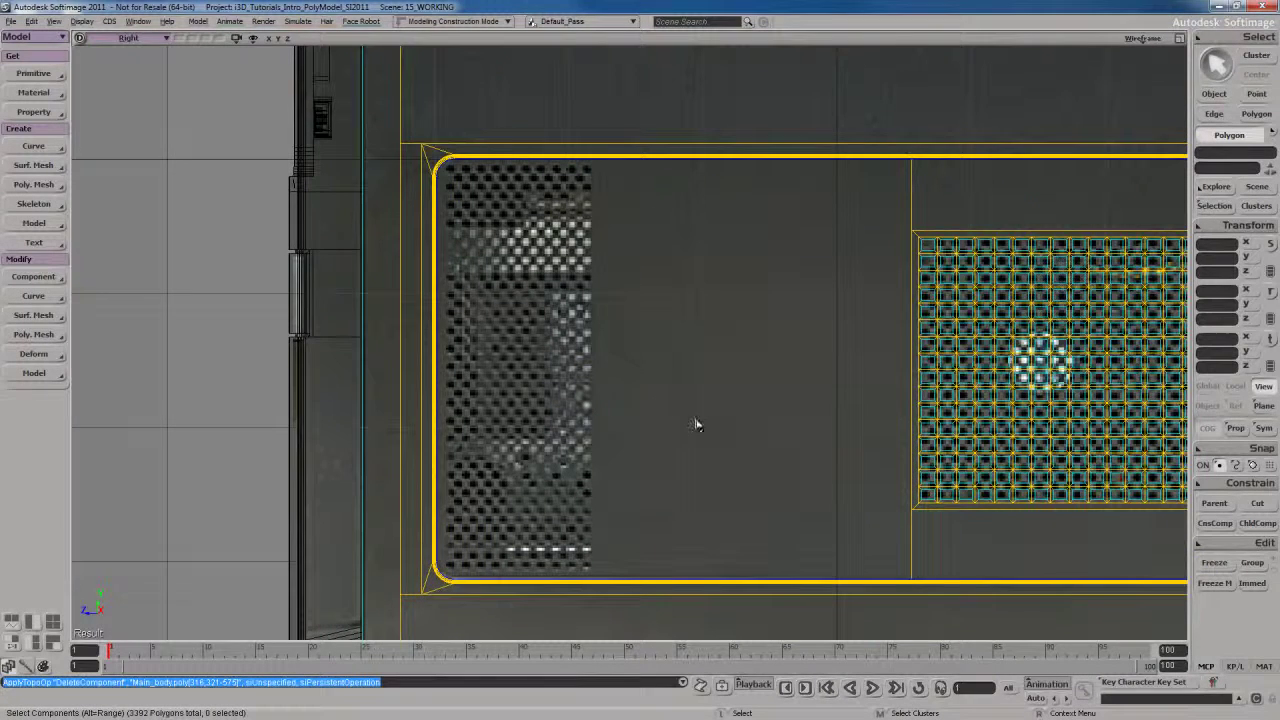
left_click(669, 357)
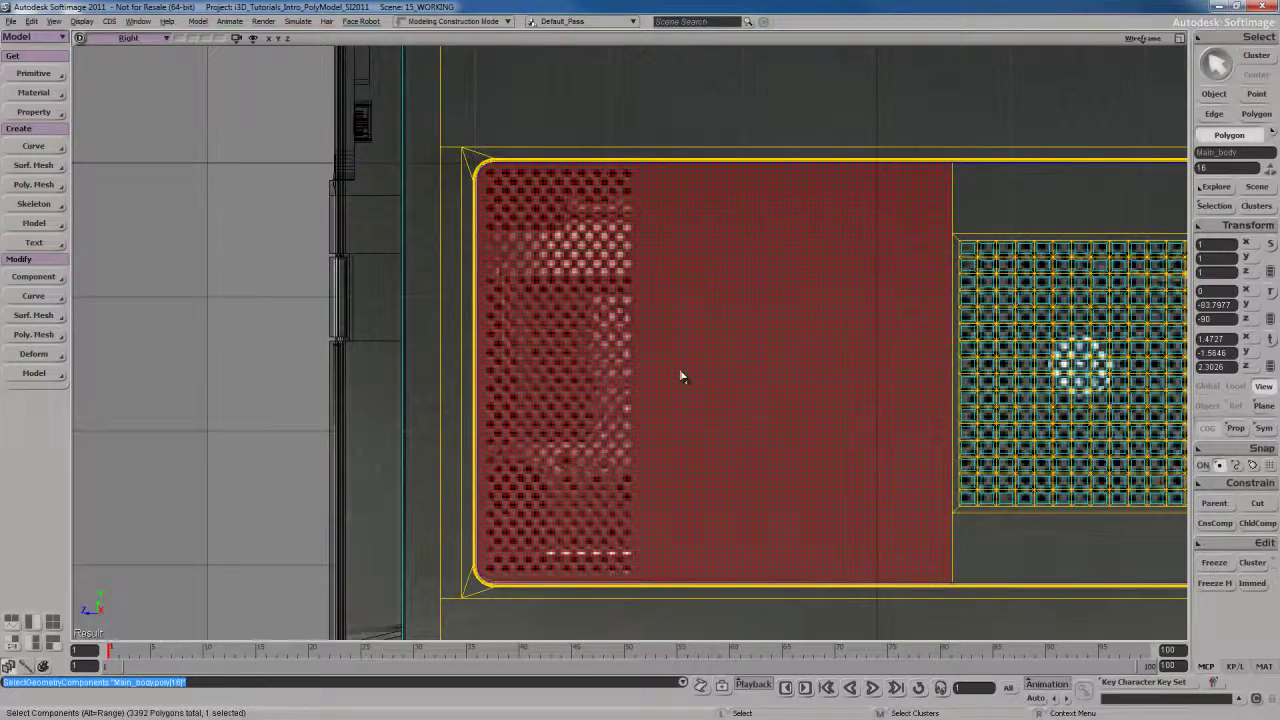
key("shift+k")
key("s")
left_click_drag(645, 366, 656, 356)
scroll(657, 358, "up", 2)
key("s")
left_click_drag(606, 156, 631, 340)
scroll(634, 331, "up", 3)
key("s")
left_click_drag(857, 462, 791, 428)
middle_click_drag(791, 428, 708, 405)
scroll(708, 408, "down", 2)
key("s")
left_click_drag(669, 426, 650, 366)
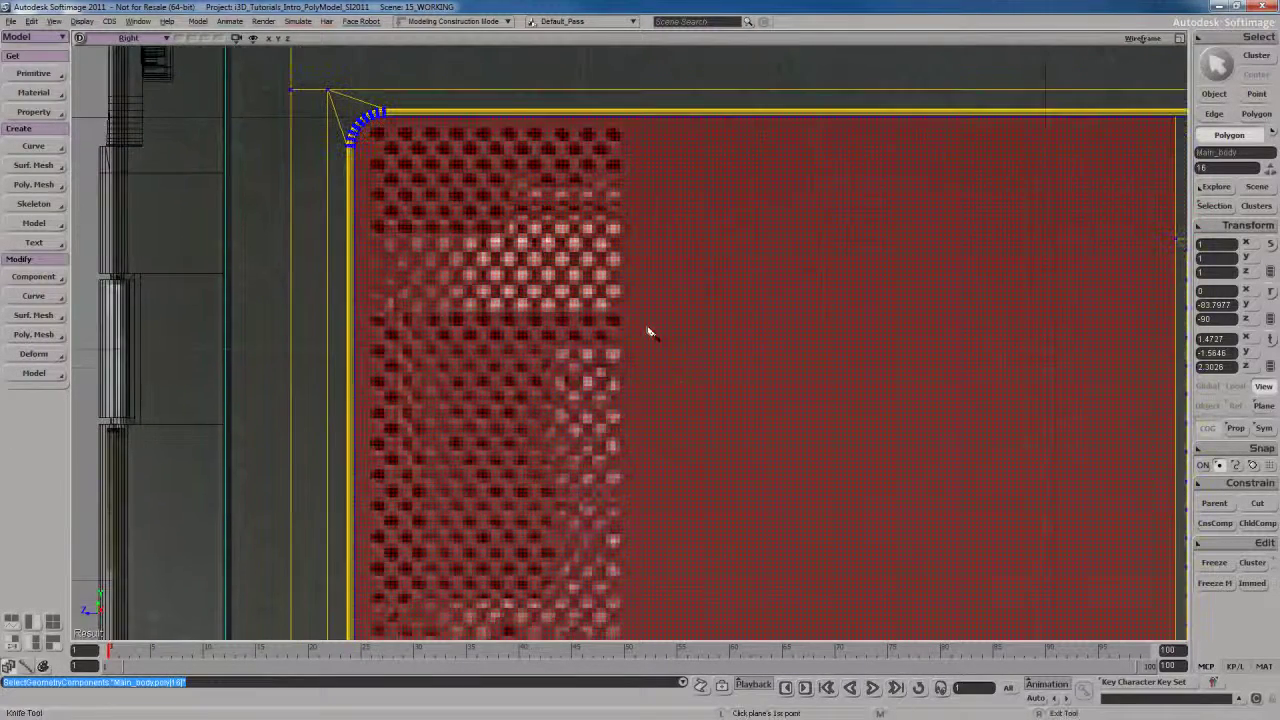
left_click(636, 373)
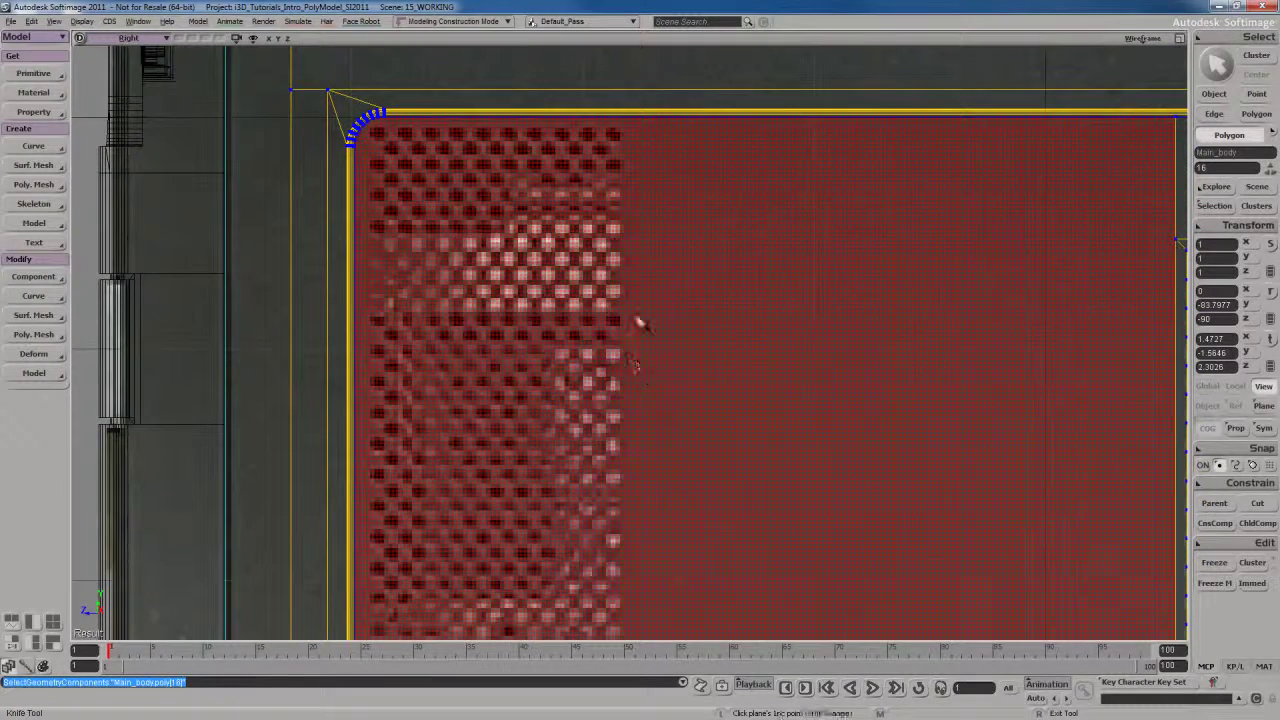
left_click(637, 309)
Select the narrow polygon over the perforated area and slice it horizontally just below the panel's rounded upper corner.
key("s")
left_click_drag(565, 477, 620, 379)
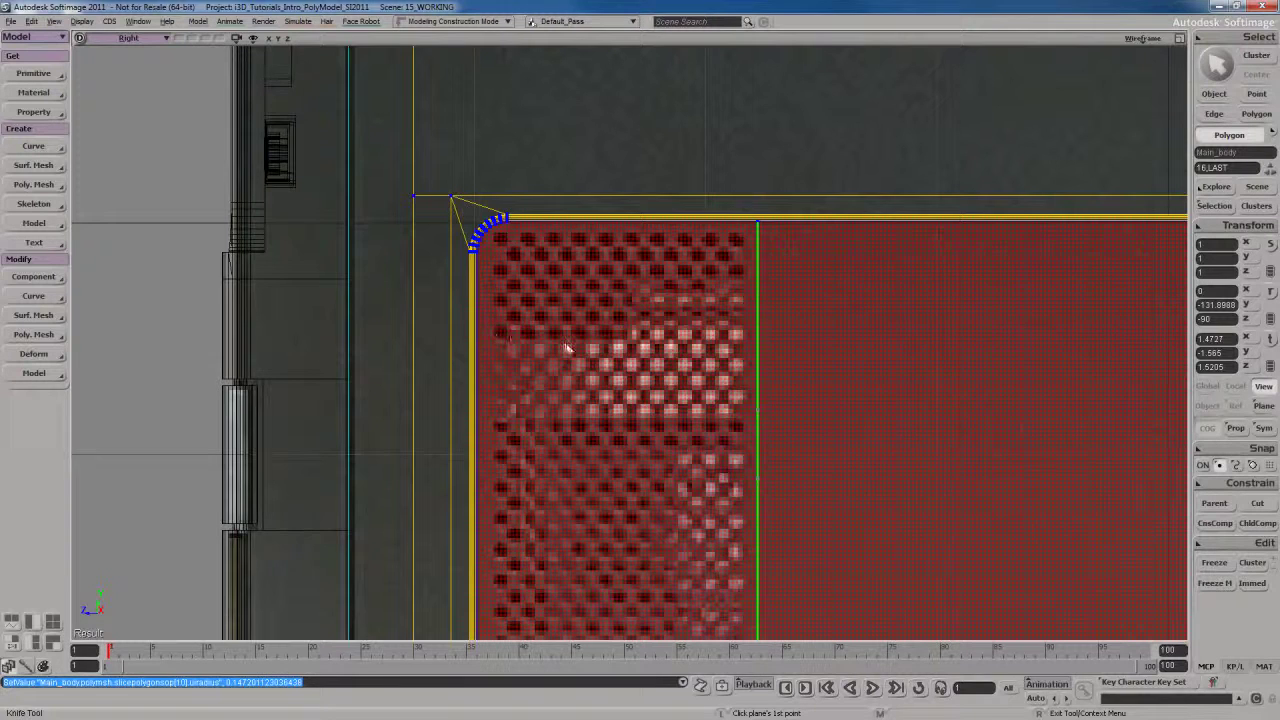
key("u")
left_click(644, 337)
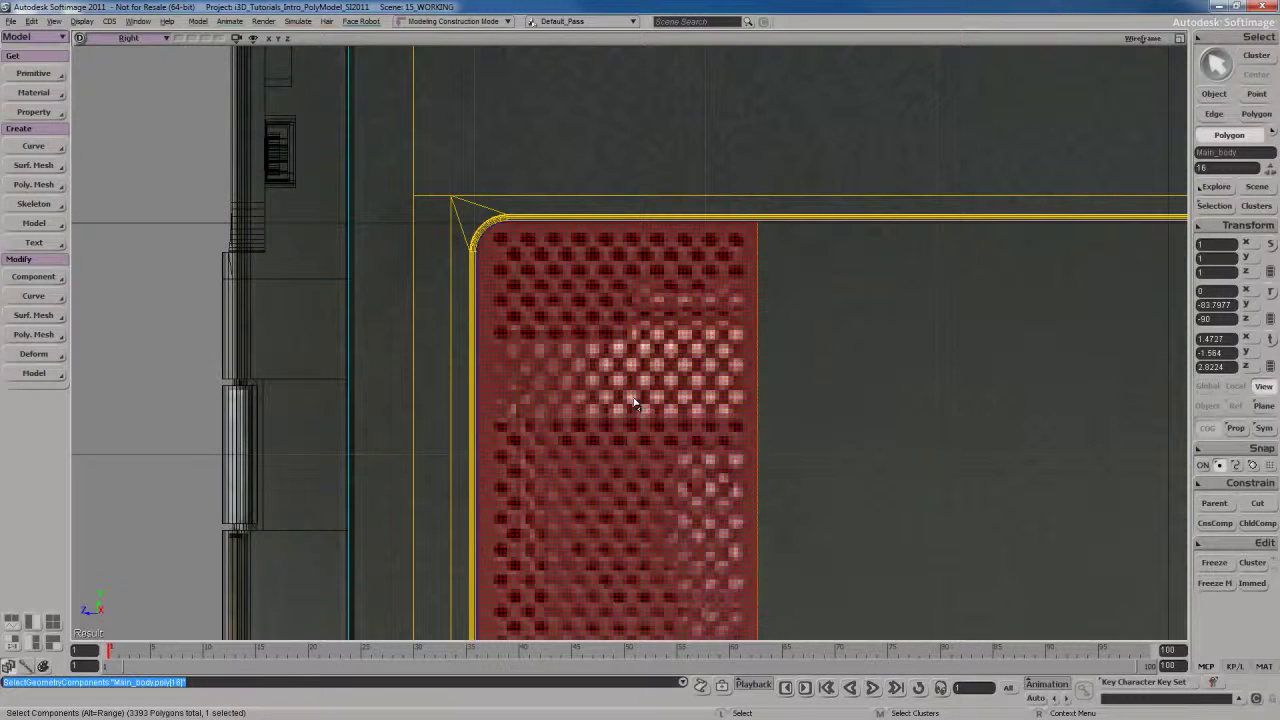
key("shift+k")
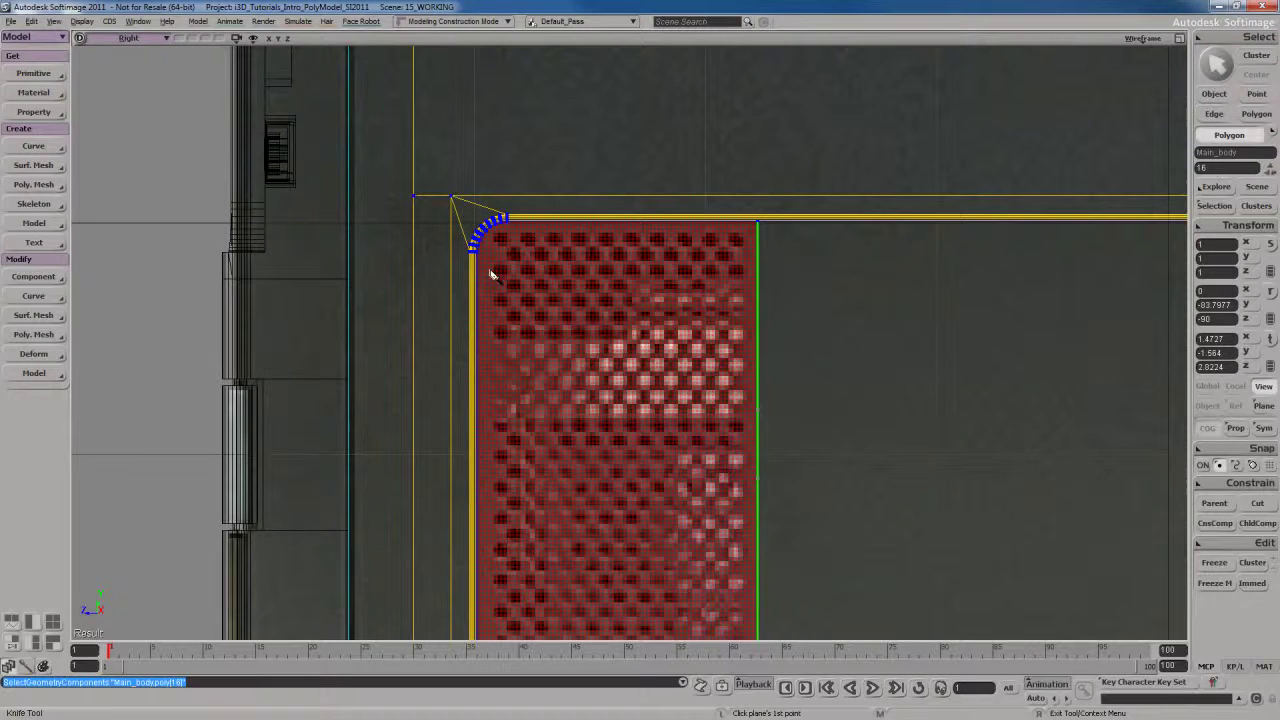
scroll(508, 285, "up", 3)
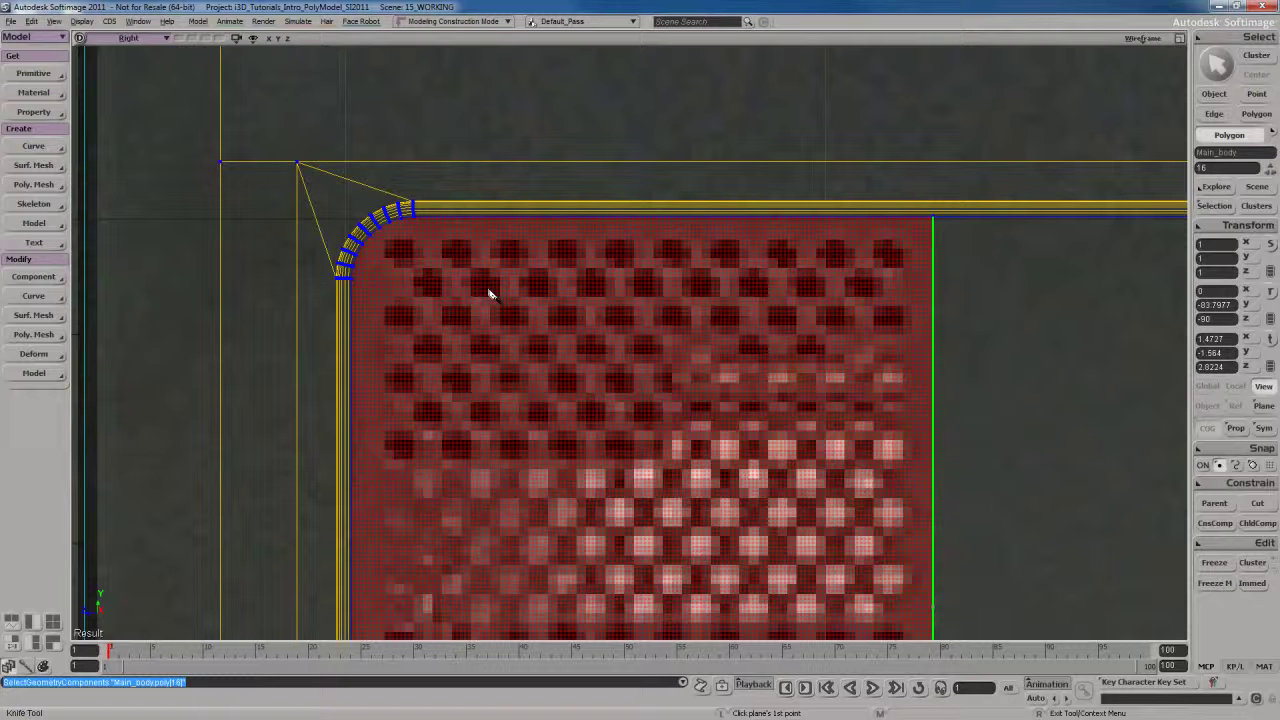
key("s")
left_click_drag(437, 340, 426, 329)
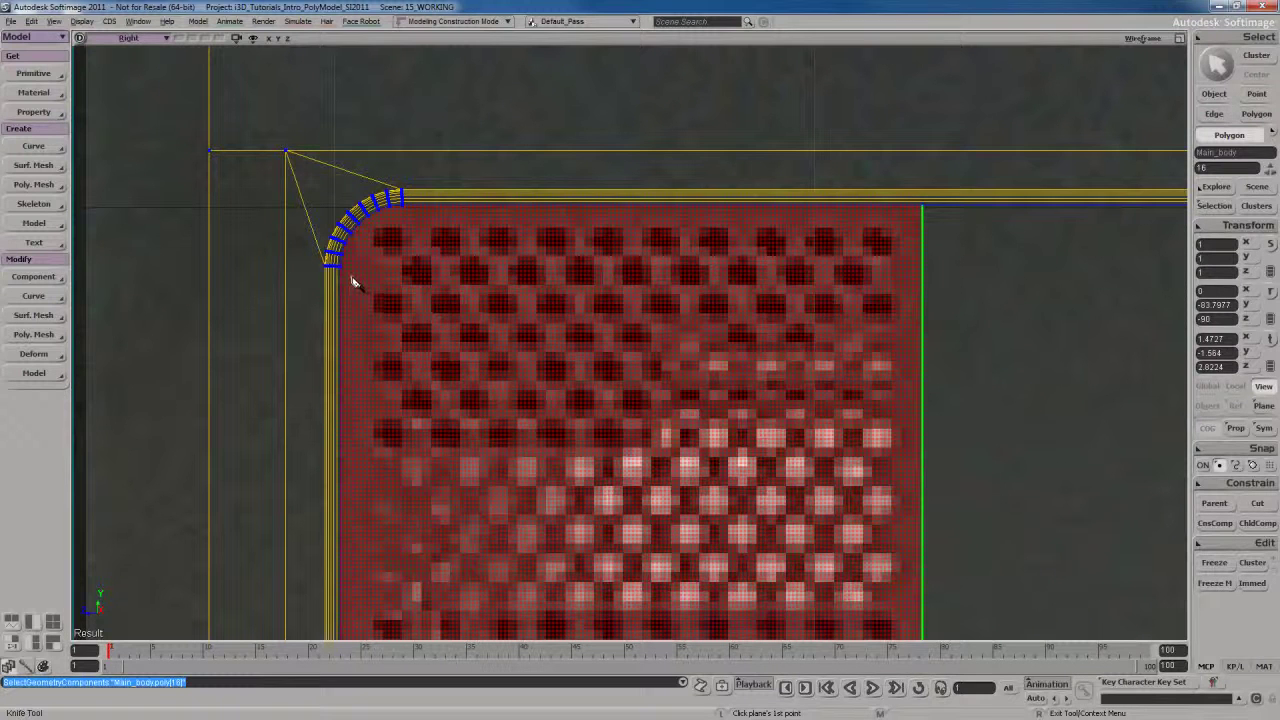
left_click_drag(354, 275, 494, 277)
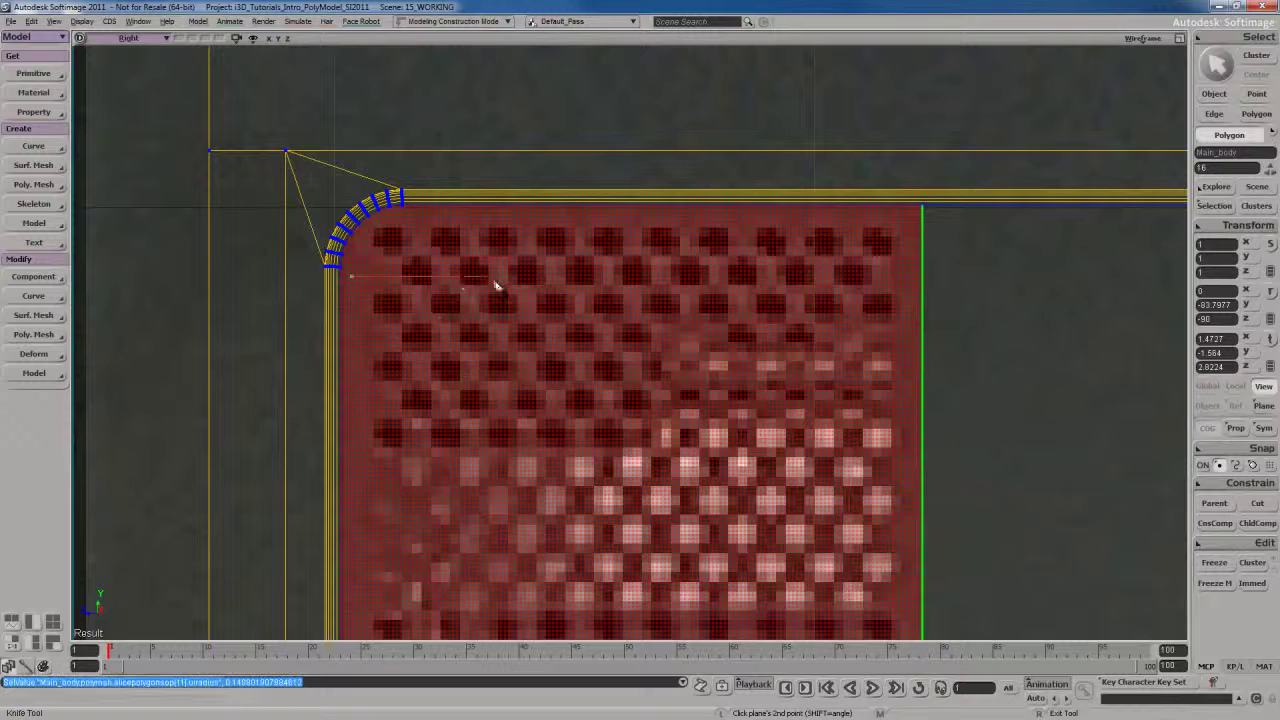
Select the lower part of the narrow vent polygon and slice it horizontally just above the panel's rounded lower corner.
left_click_drag(567, 374, 586, 287)
scroll(571, 328, "down", 5)
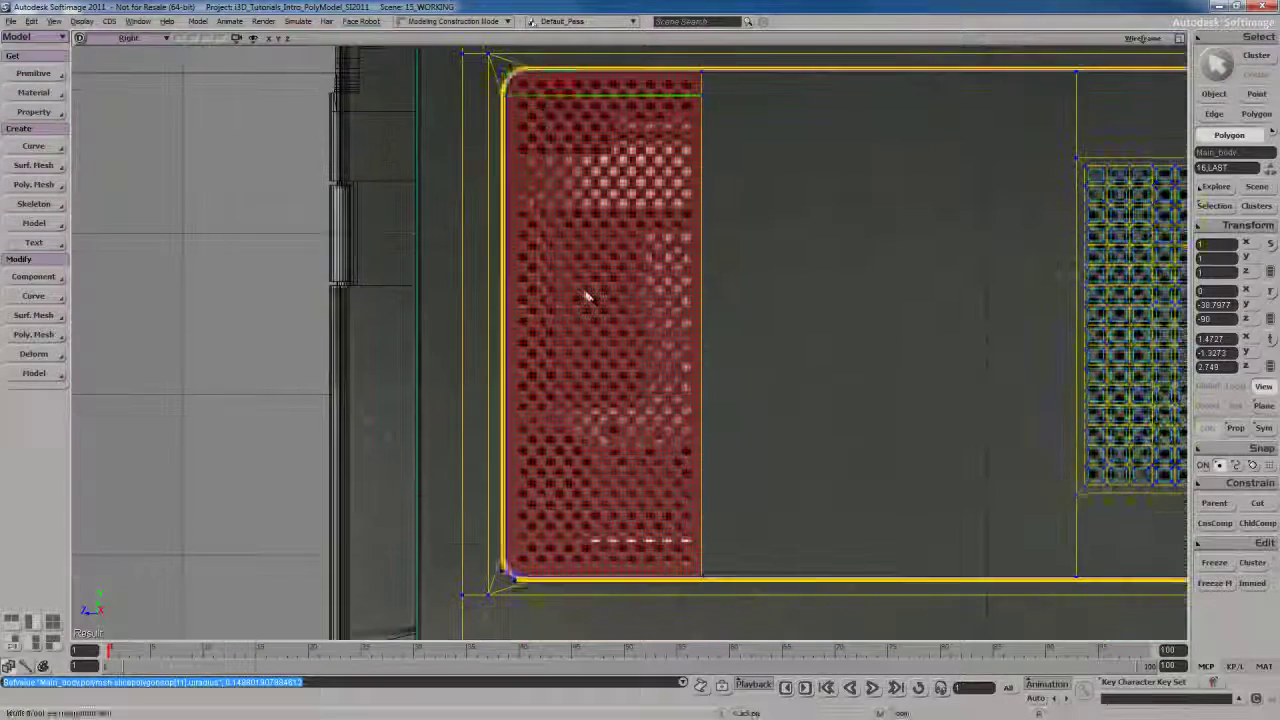
key("u")
left_click(617, 336)
left_click_drag(611, 394, 606, 300)
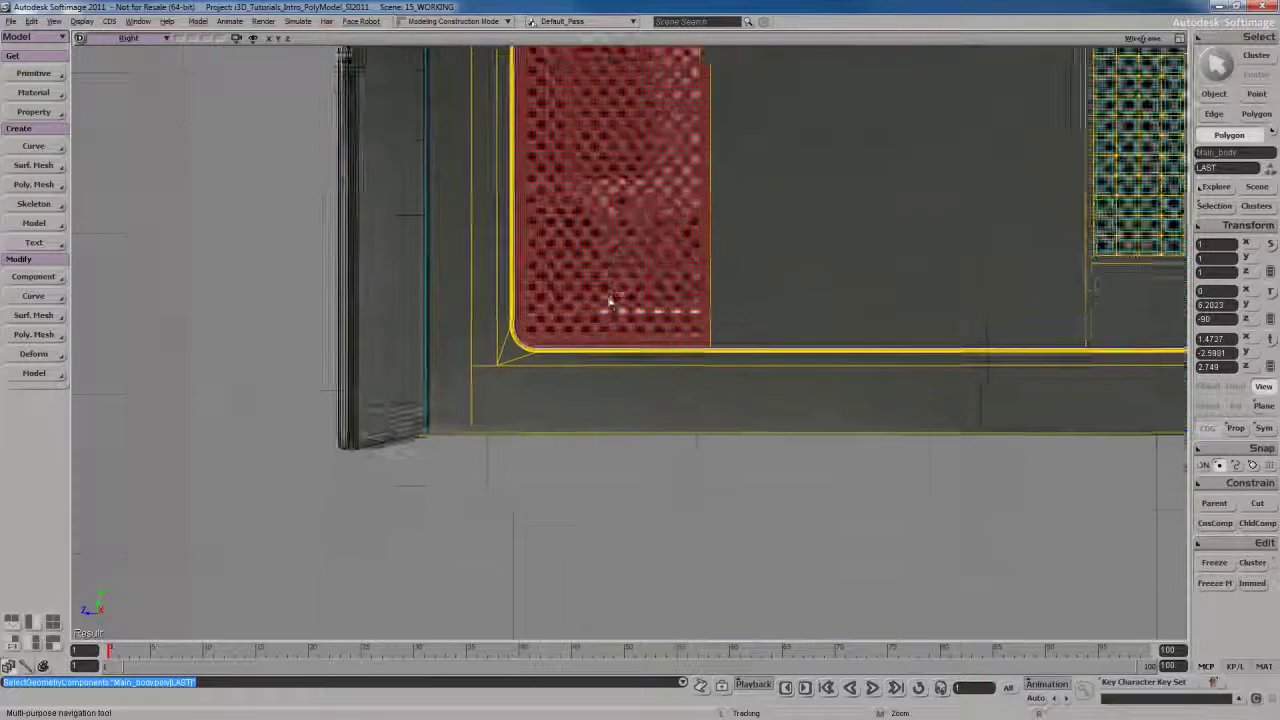
scroll(609, 301, "up", 5)
key("period")
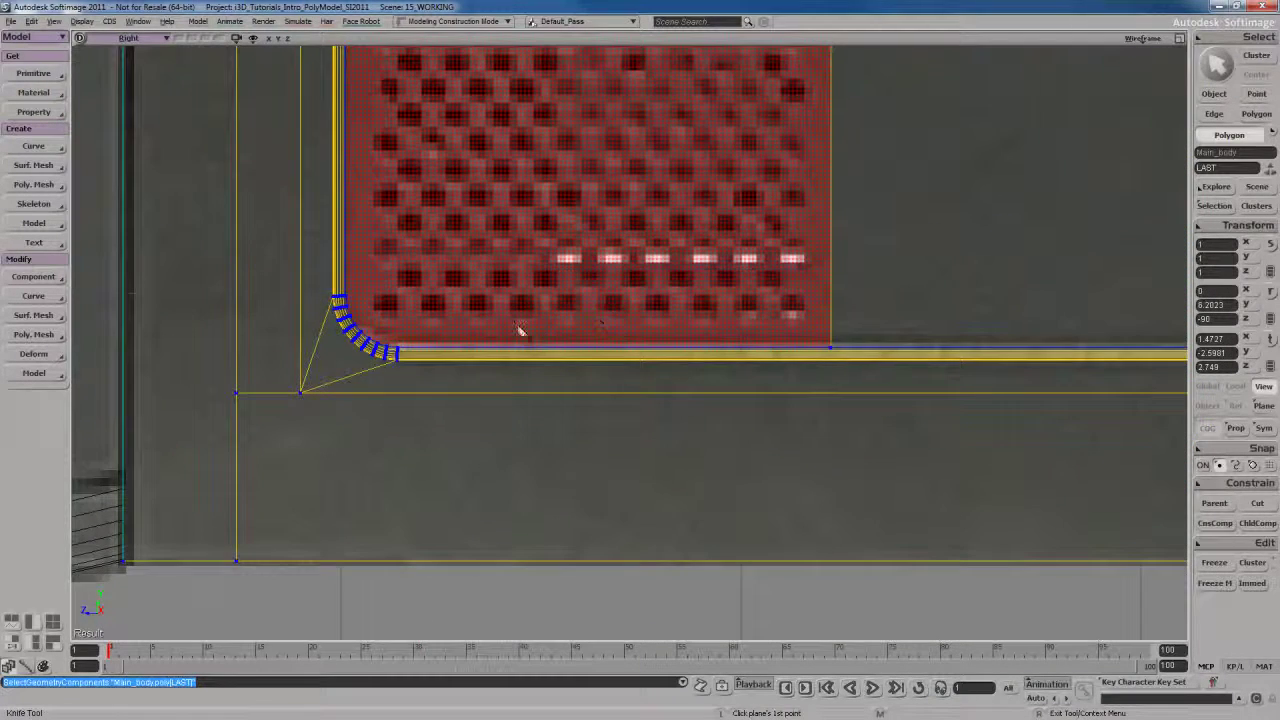
key("s")
left_click_drag(516, 260, 503, 312)
left_click(347, 339)
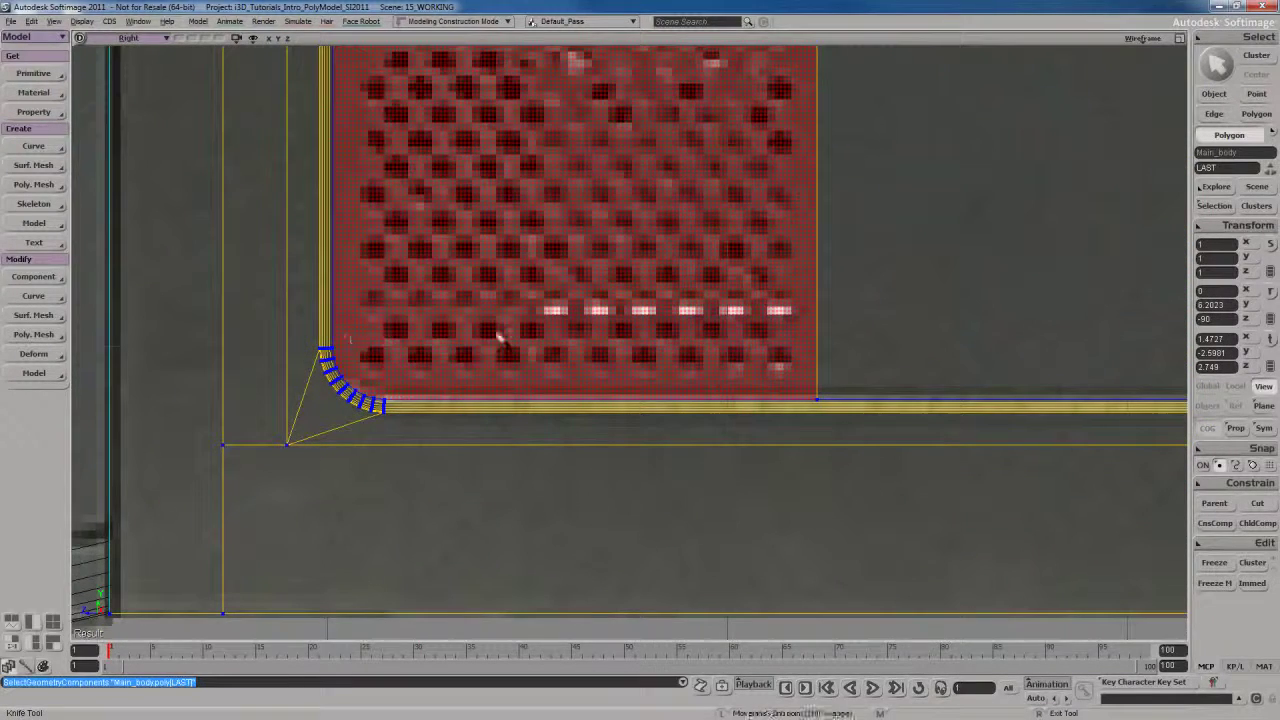
left_click(500, 337, "shift")
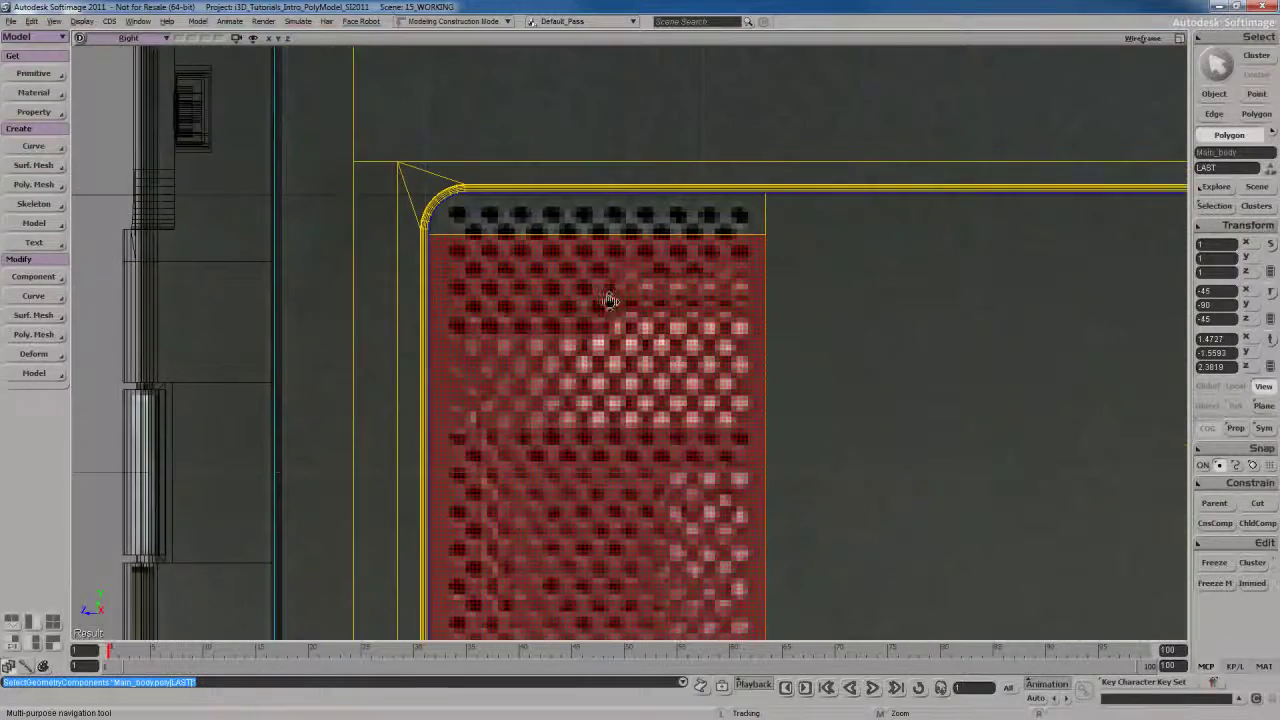
Examine the middle vent polygon and its cuts against the perforated area in the reference image.
scroll(609, 300, "up", 2)
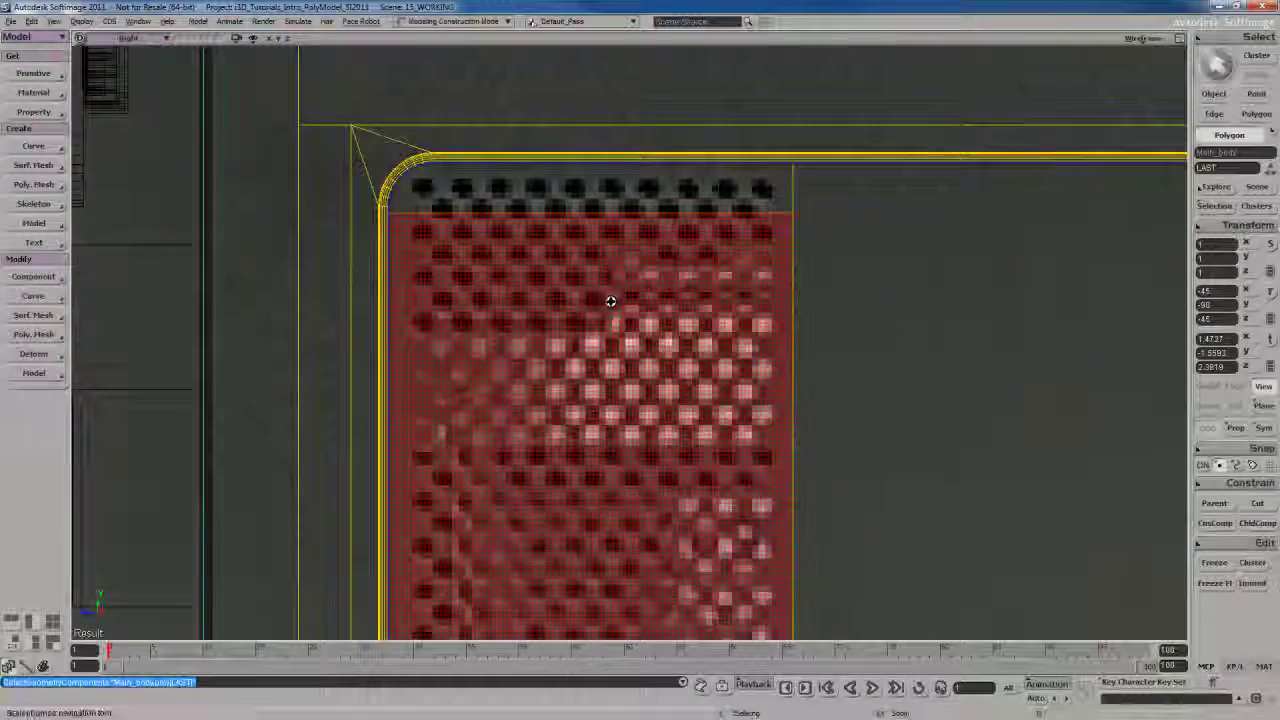
scroll(559, 354, "down", 5)
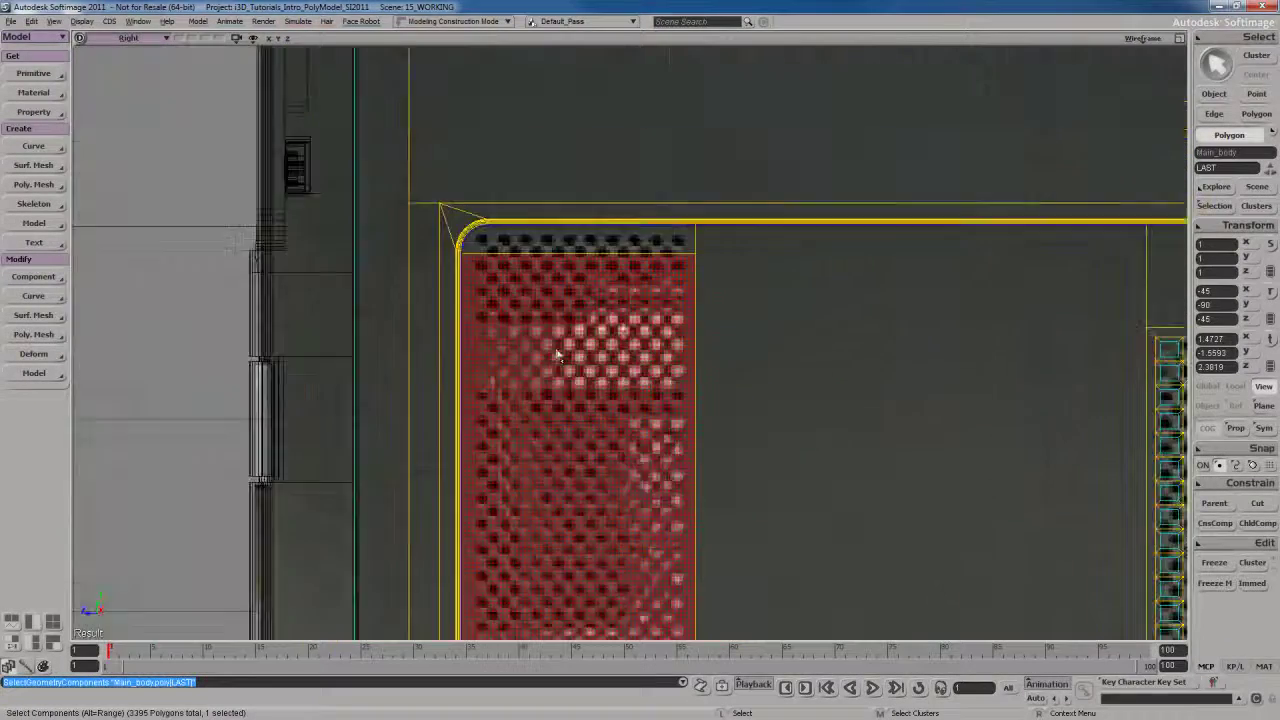
key("s")
left_click_drag(600, 464, 586, 354)
key("Escape")
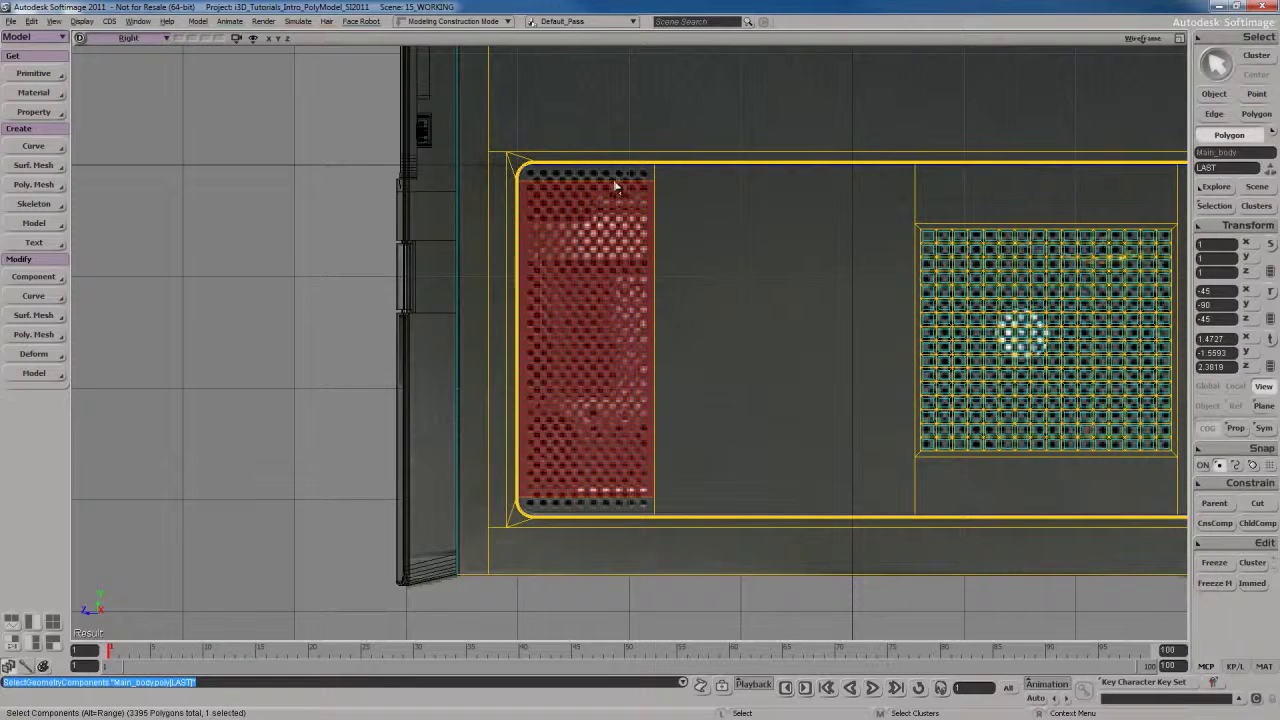
scroll(613, 180, "up", 5)
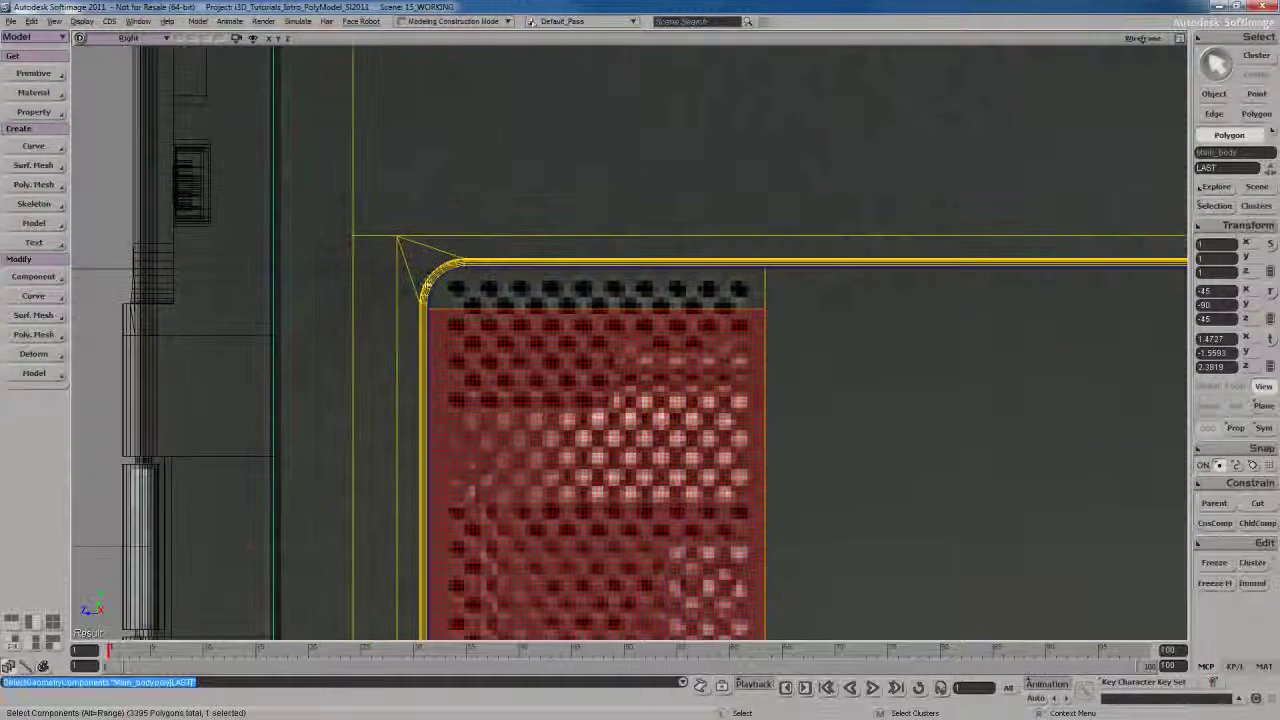
key("s")
left_click_drag(546, 379, 528, 300)
scroll(528, 312, "down", 3)
key("s")
left_click_drag(566, 496, 551, 318)
middle_click_drag(551, 318, 551, 300)
left_click_drag(560, 266, 562, 280)
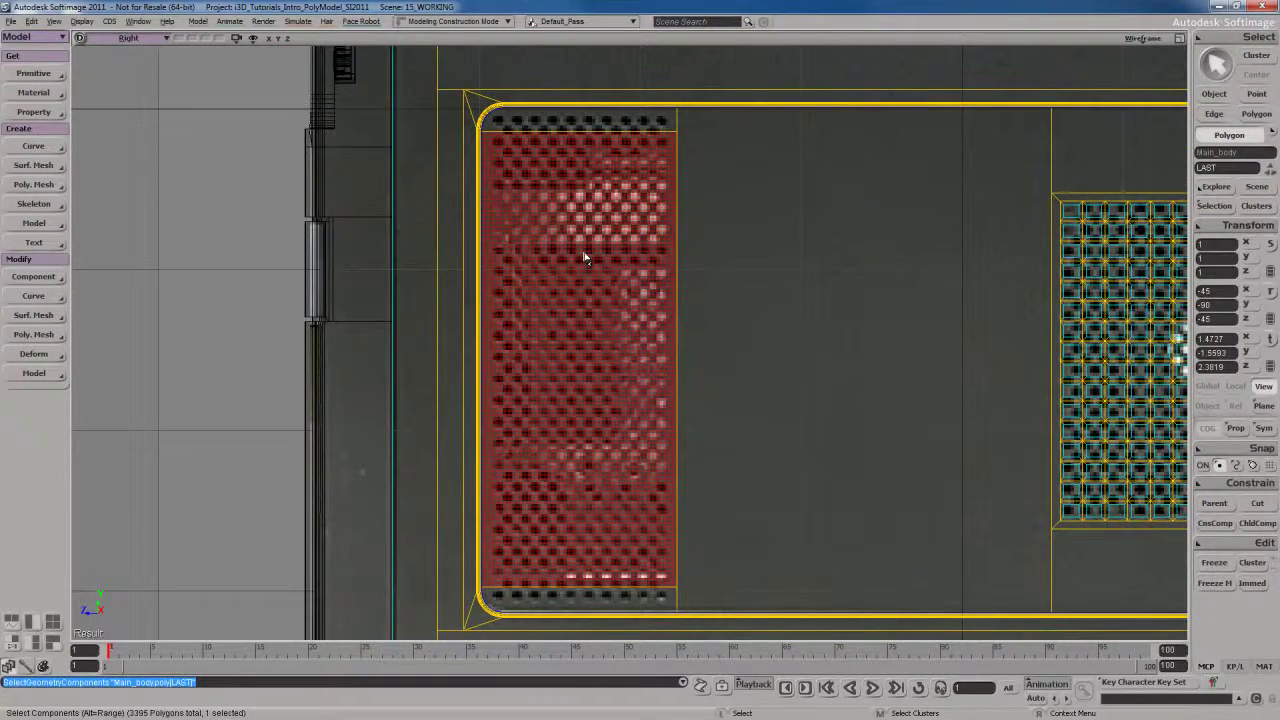
Inset the middle vent polygon with an inset amount of 0.043 and close the operator properties.
right_click(574, 240)
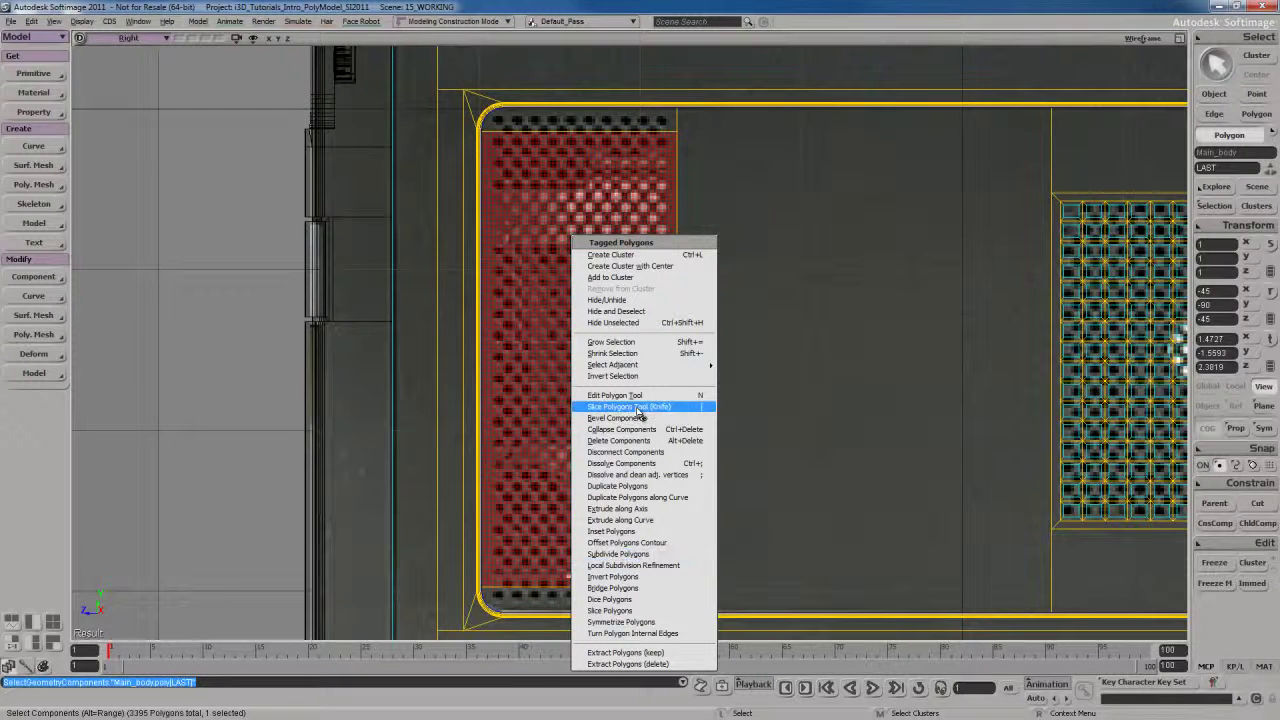
left_click(612, 531)
left_click_drag(323, 248, 293, 248)
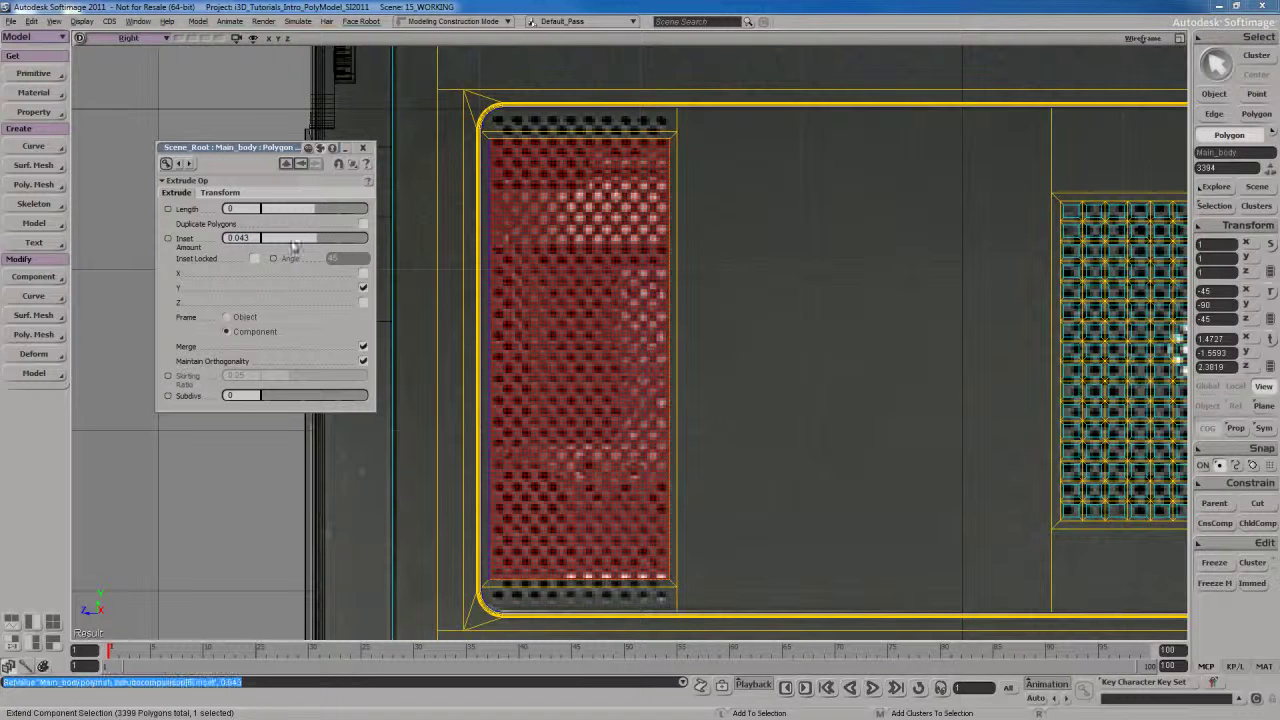
left_click(363, 147)
Examine the border edges of the inset vent polygon near the panel's rounded upper corner and clear the selection.
key("s")
left_click_drag(549, 263, 569, 337)
middle_click_drag(569, 337, 584, 322)
left_click_drag(584, 322, 585, 338)
key("s")
left_click_drag(481, 305, 506, 314)
key("e")
left_click(510, 318)
key("s")
left_click_drag(591, 380, 573, 354)
key("ctrl+shift+a")
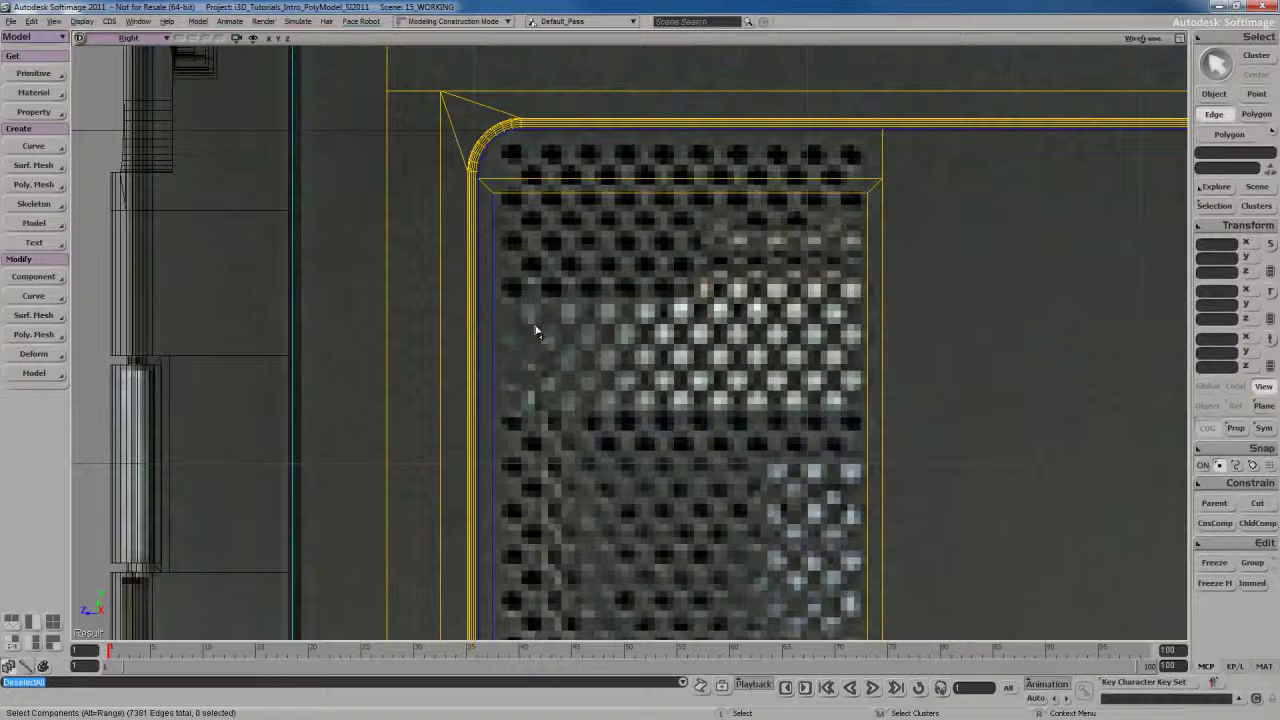
key("s")
left_click_drag(518, 340, 560, 314)
key("s")
key("s")
scroll(556, 332, "up", 3)
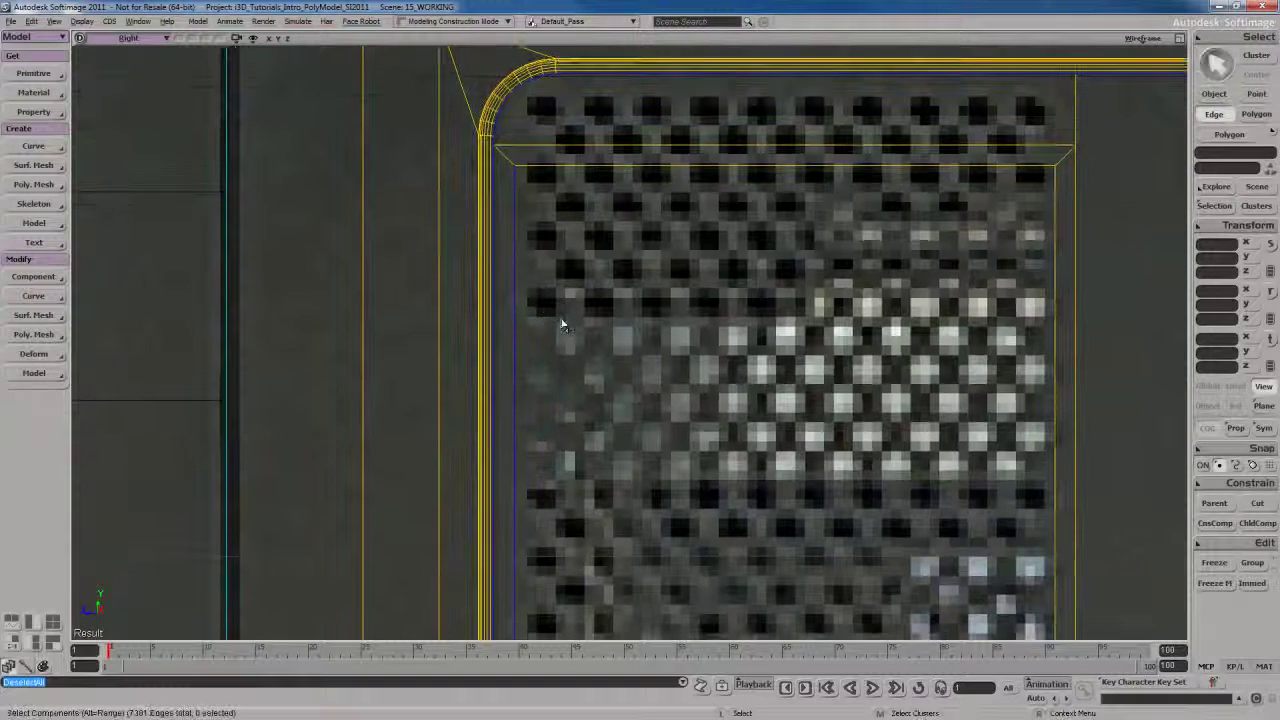
left_click(495, 270)
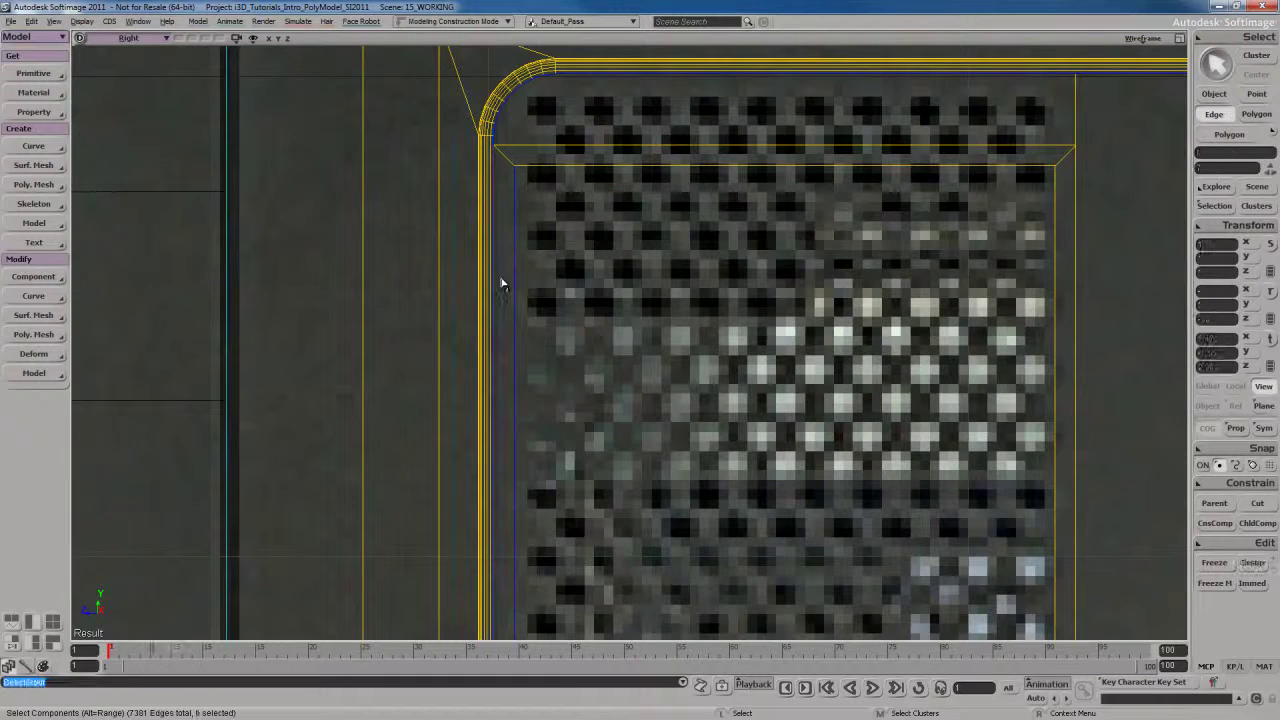
mouse_move(566, 357)
left_mouse_down()
mouse_move(546, 328)
mouse_move(554, 335)
left_mouse_up()
scroll(546, 335, "down", 3)
scroll(546, 335, "up", 2)
key("s")
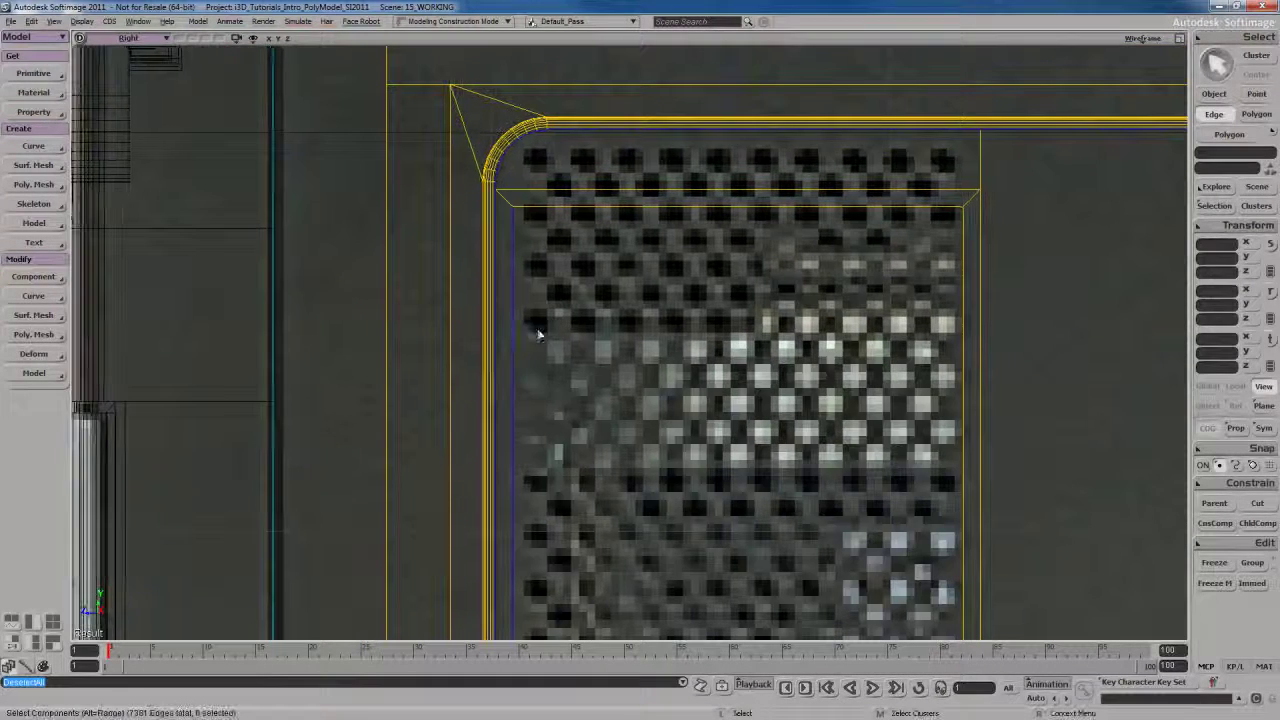
Turn off the Hard setting on the inset vent polygon's vertical edge nearest the panel's rounded corners.
left_click(545, 345)
right_click(583, 360)
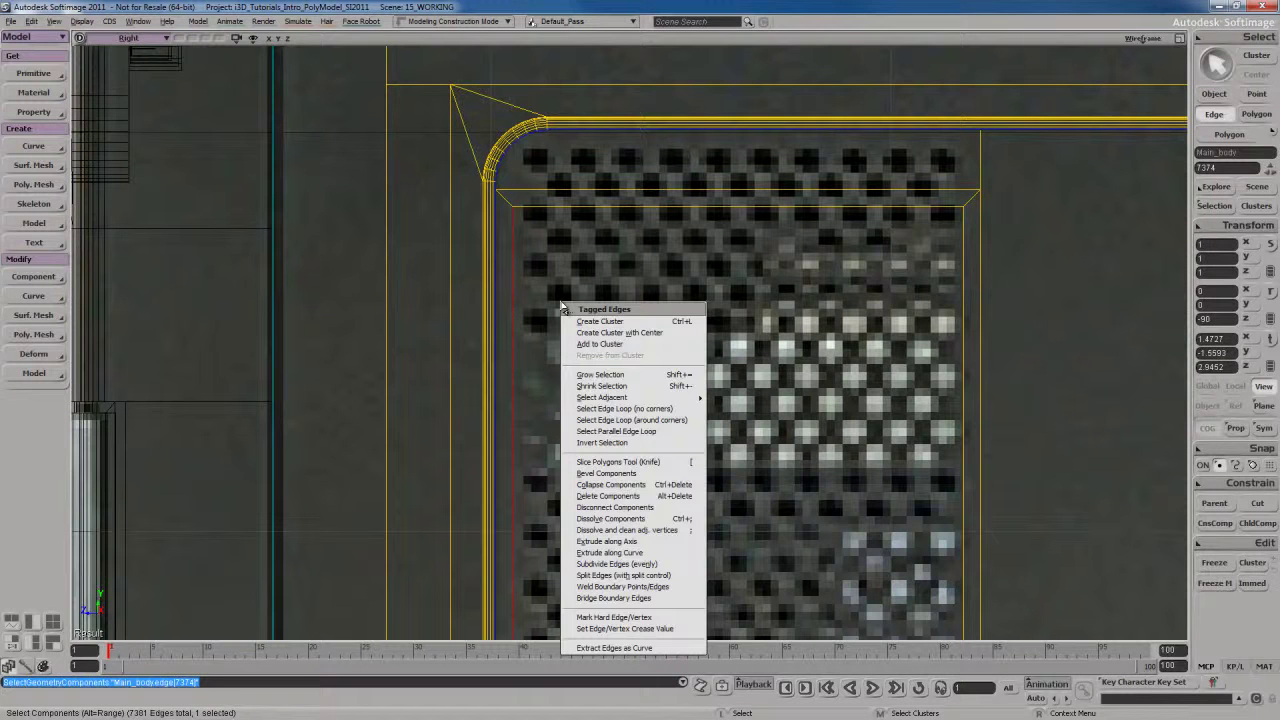
left_click(644, 618)
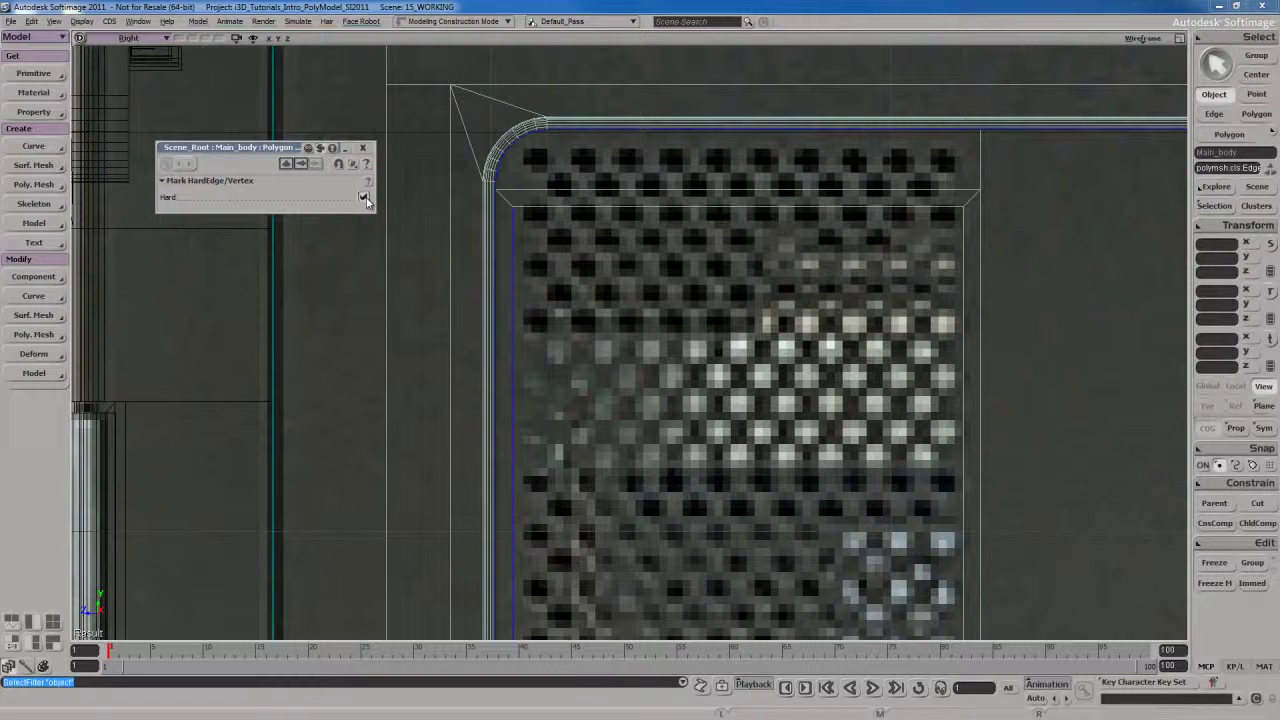
left_click(362, 147)
left_click(582, 270)
key("e")
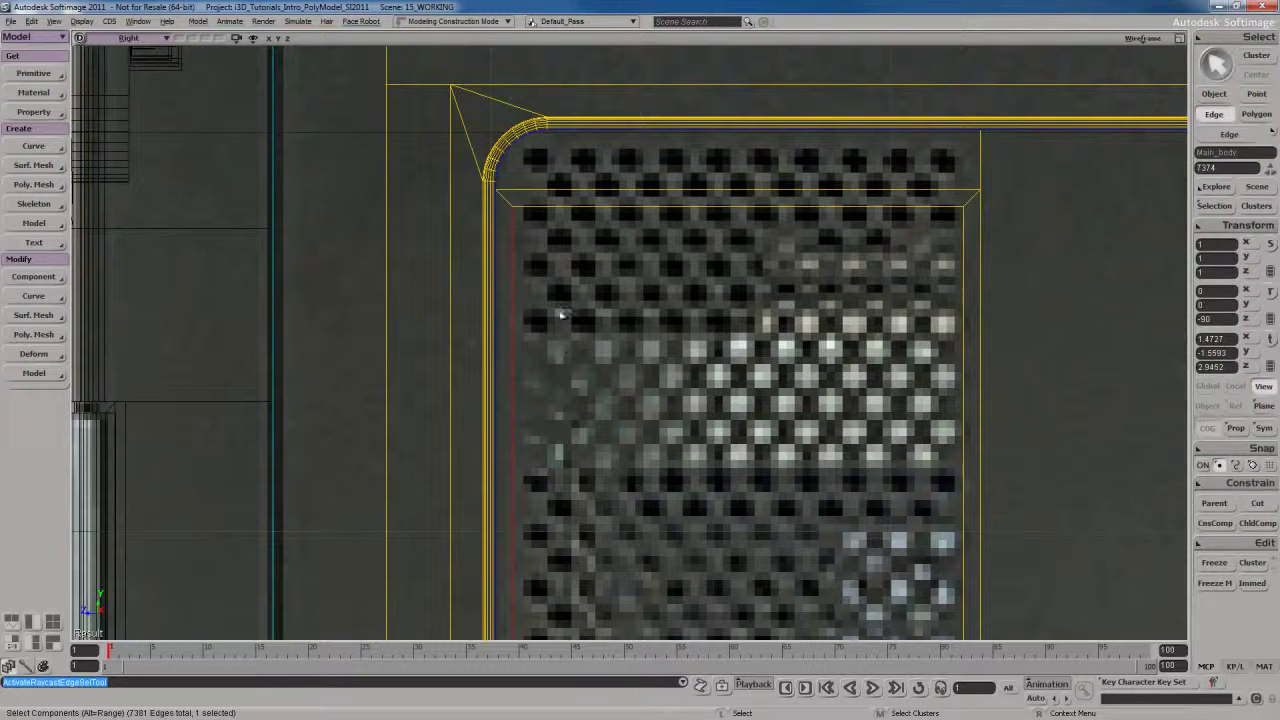
Try to subdivide the tall inset vent polygon using the Plus type with 1 iteration.
scroll(545, 355, "down", 2)
scroll(537, 349, "down", 1)
key("s")
left_click_drag(637, 409, 613, 327)
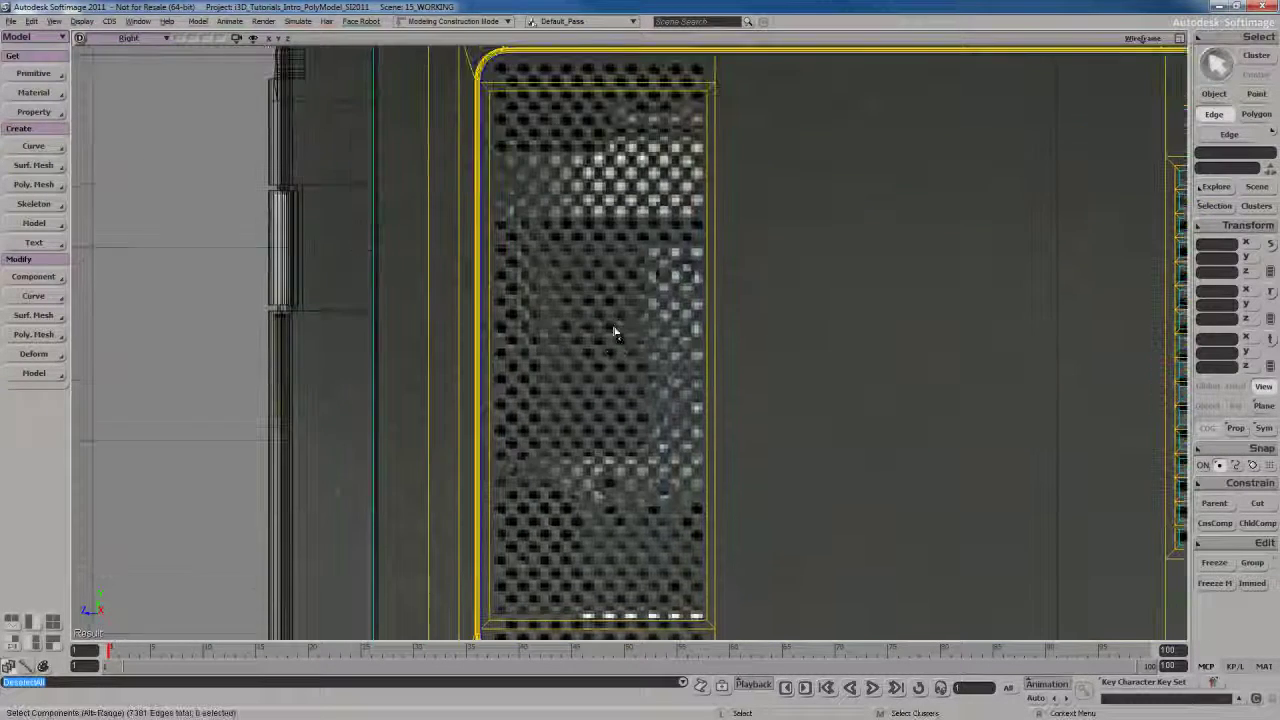
key("y")
left_click(604, 383)
right_click(589, 277)
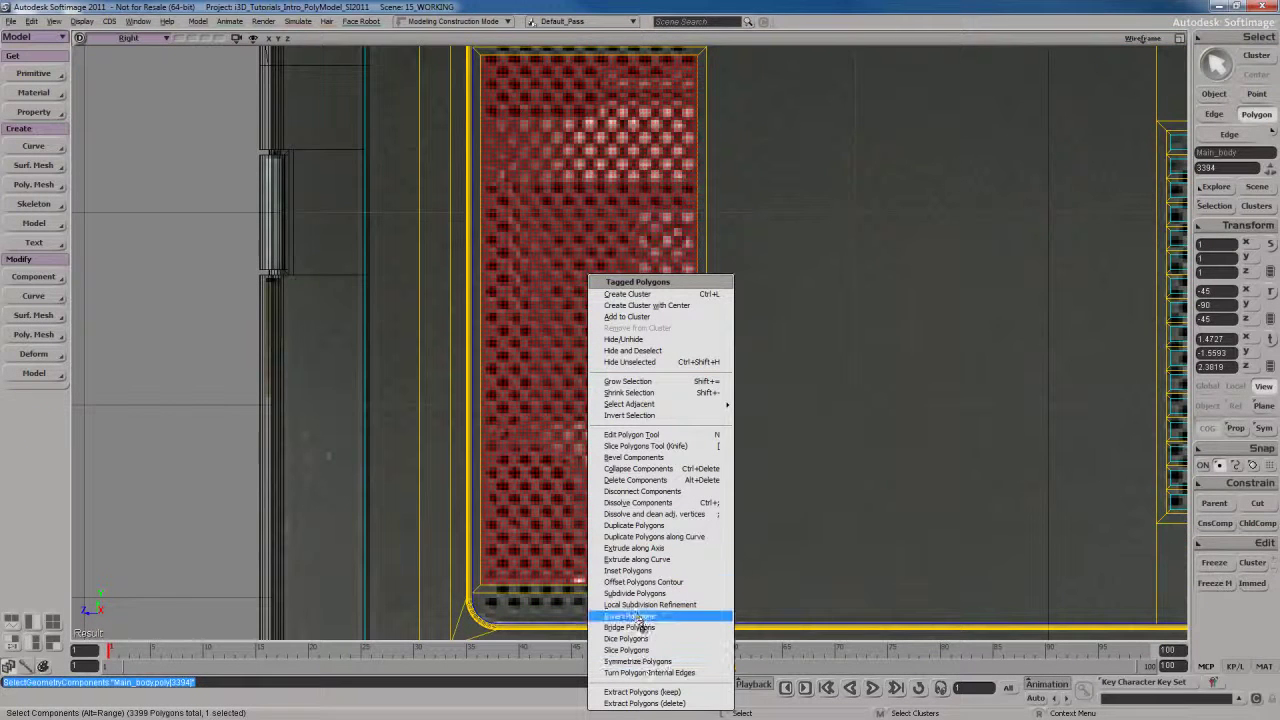
left_click(667, 597)
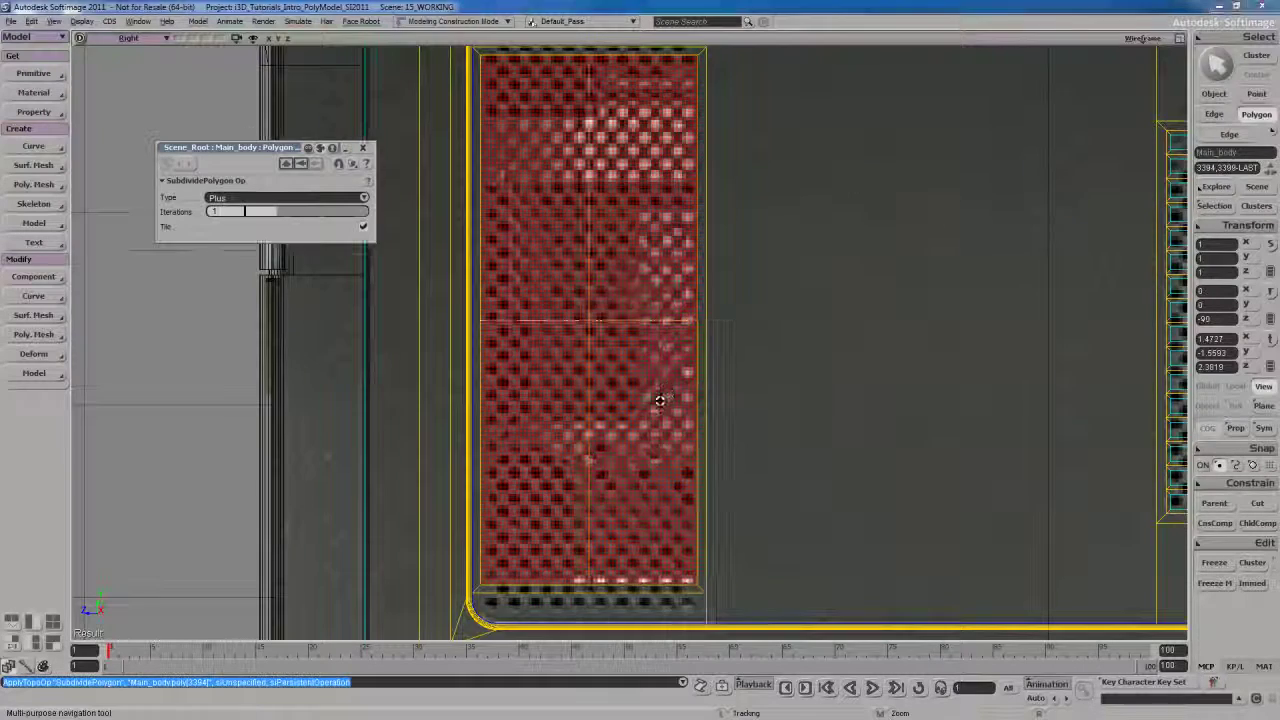
scroll(657, 425, "down", 3)
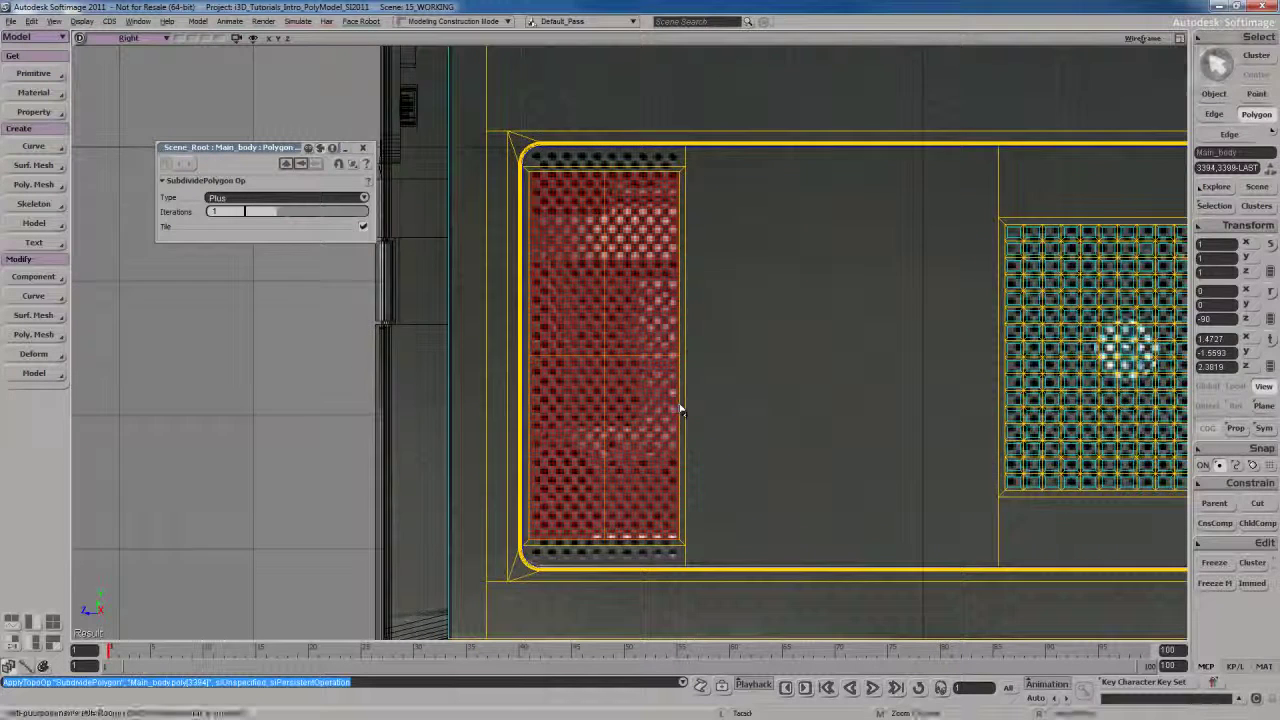
scroll(680, 412, "up", 2)
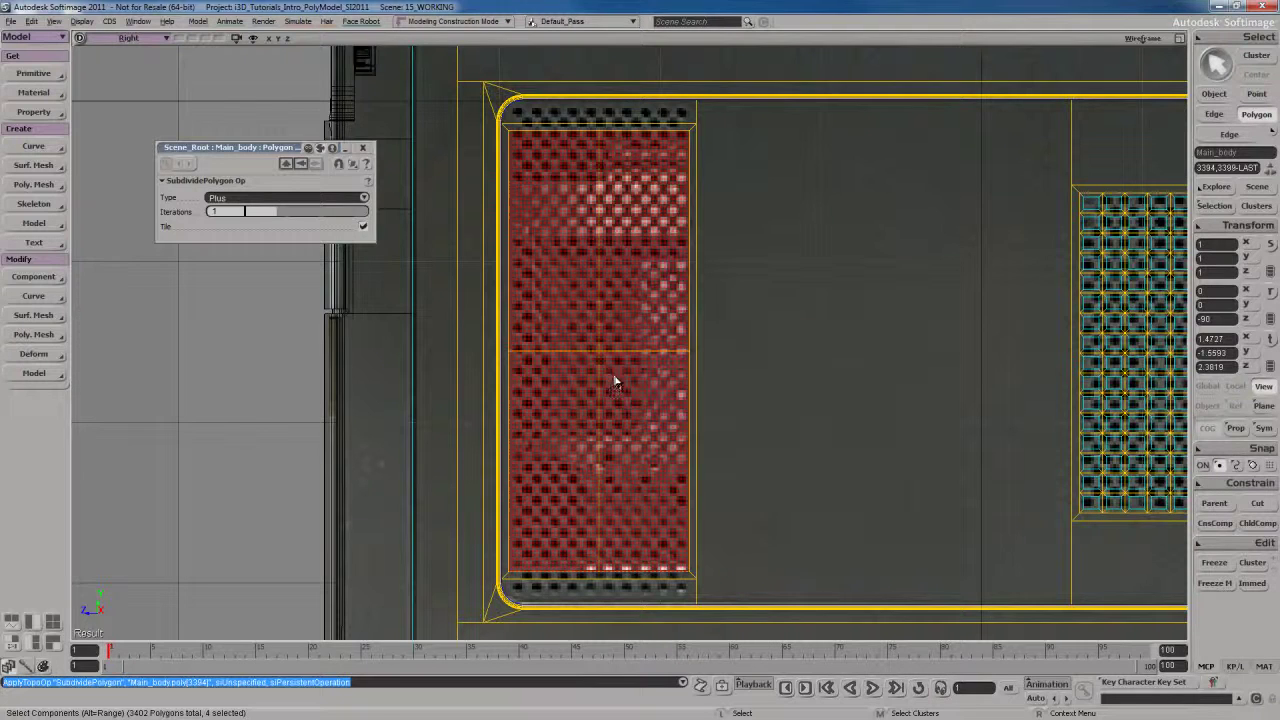
left_click(363, 147)
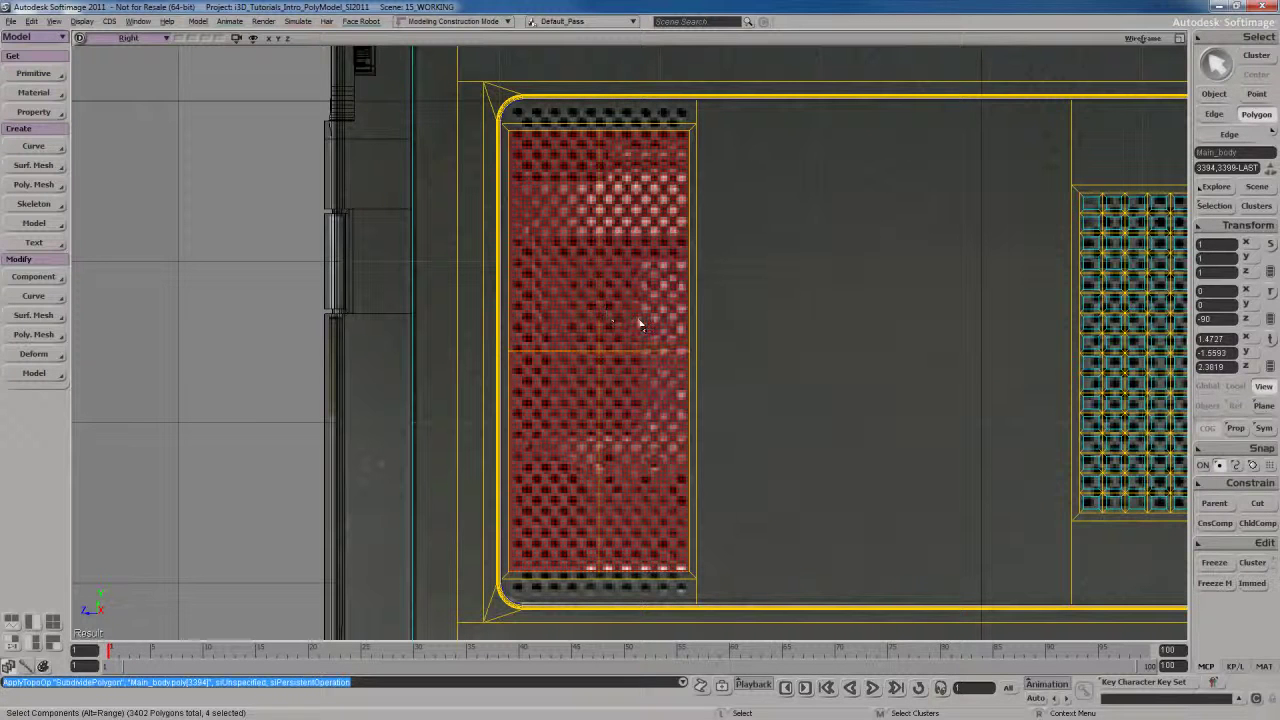
key("ctrl+z")
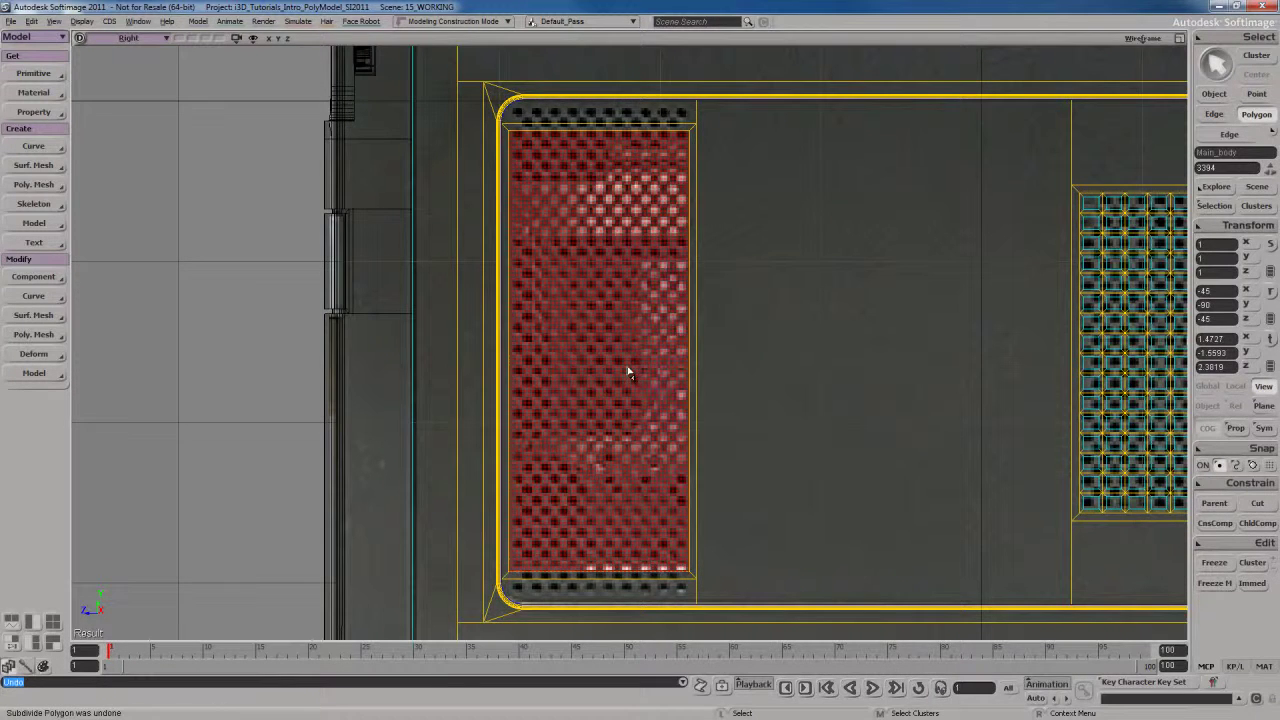
Subdivide the two vertical edges of the tall inset vent polygon with 6 subdivisions, keeping them connected across the polygon.
key("e")
scroll(607, 403, "up", 2)
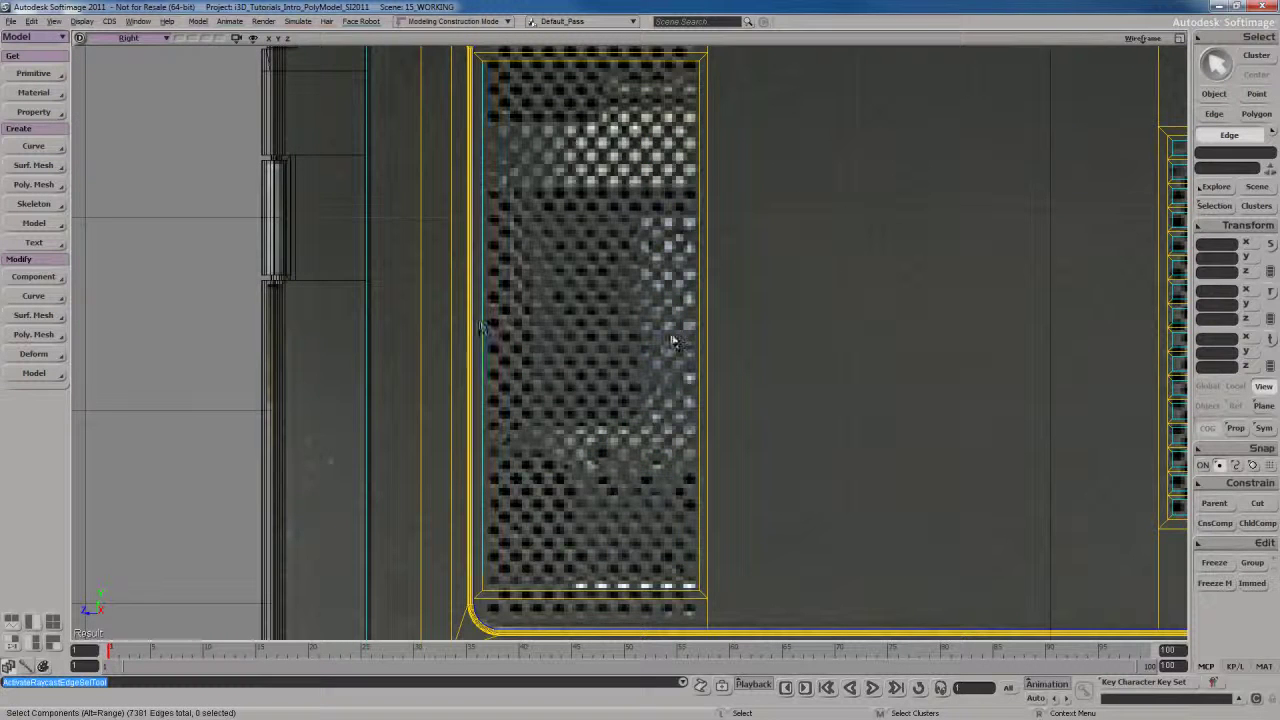
left_click(704, 341)
left_click_drag(603, 257, 612, 355)
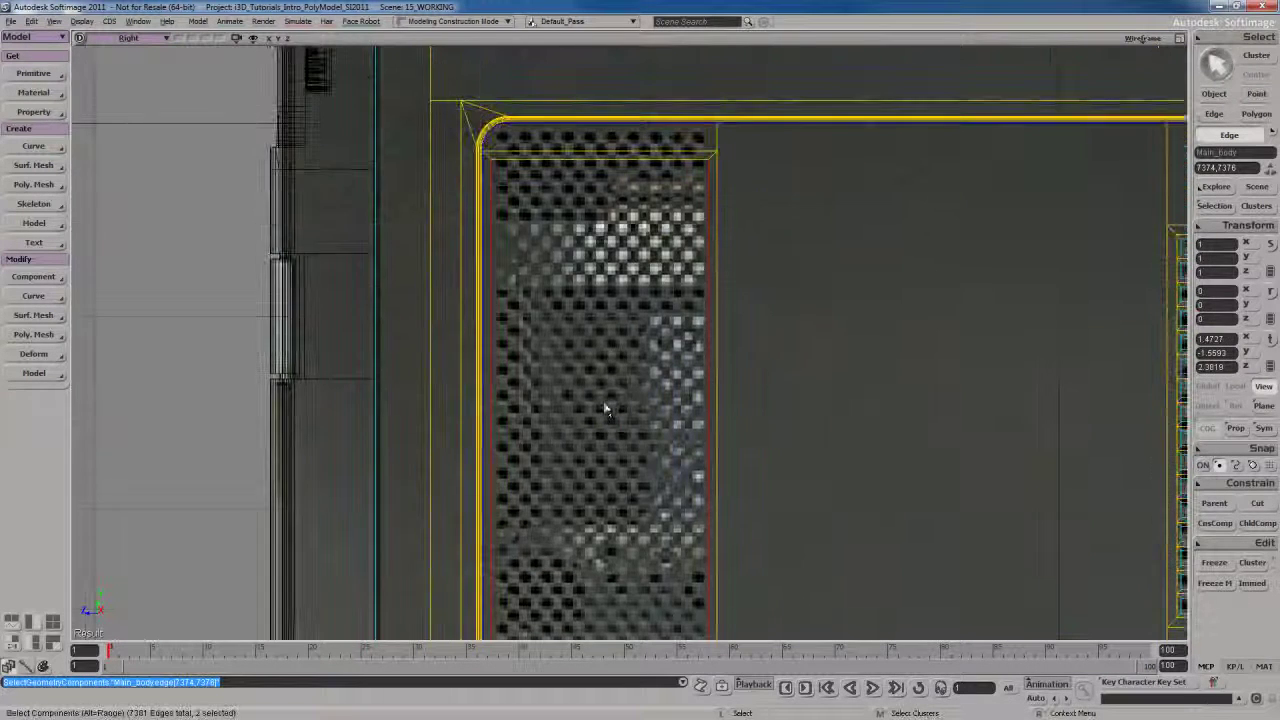
key("u")
key("e")
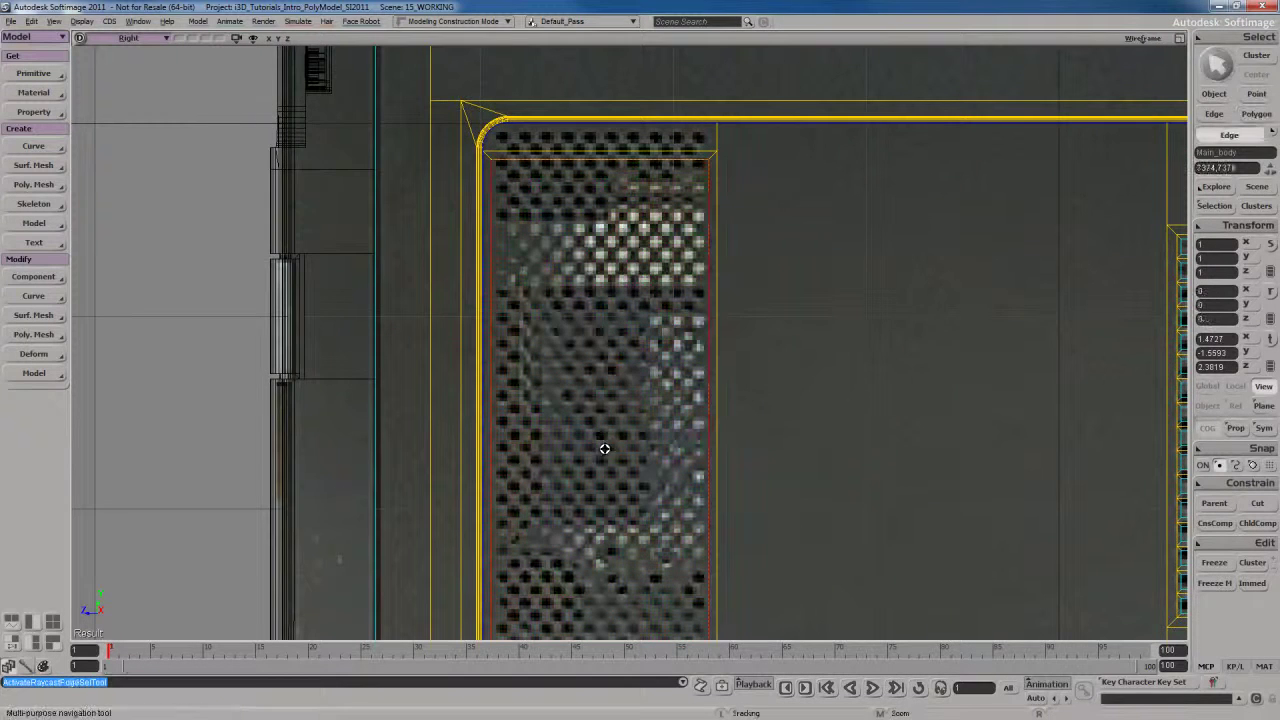
right_click(612, 330)
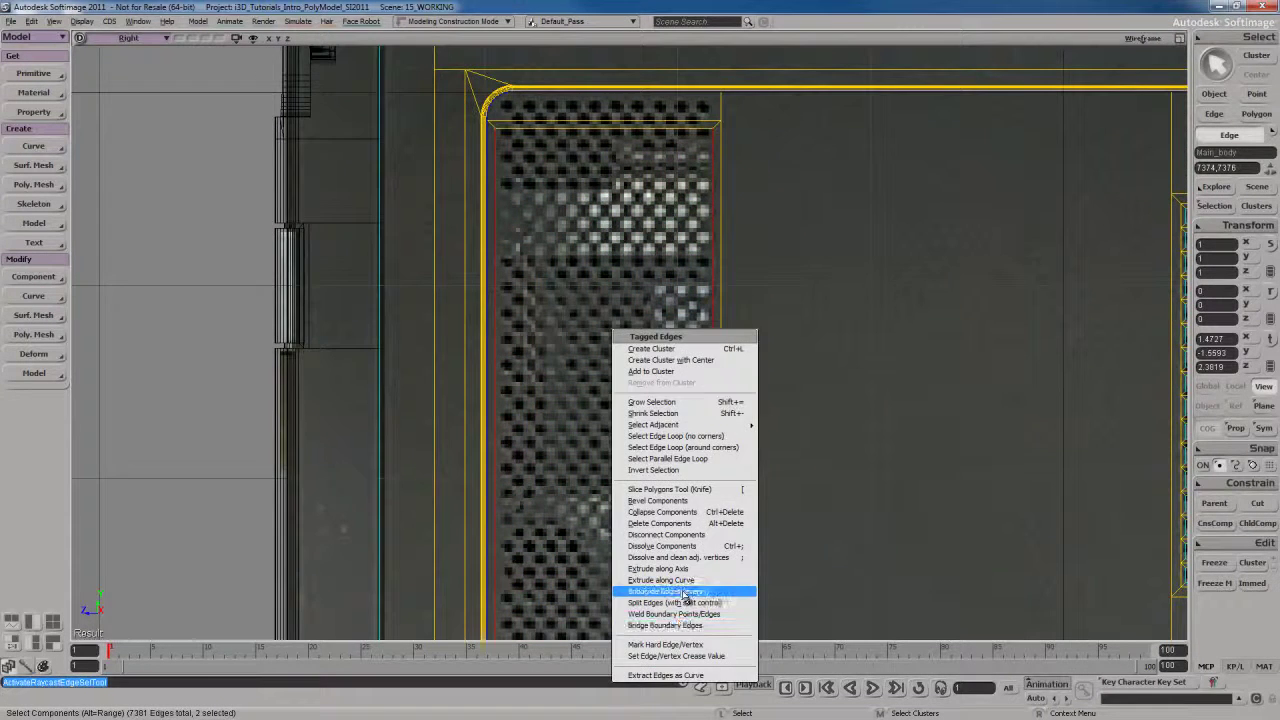
left_click(683, 593)
scroll(634, 485, "down", 2)
left_click_drag(634, 485, 609, 492)
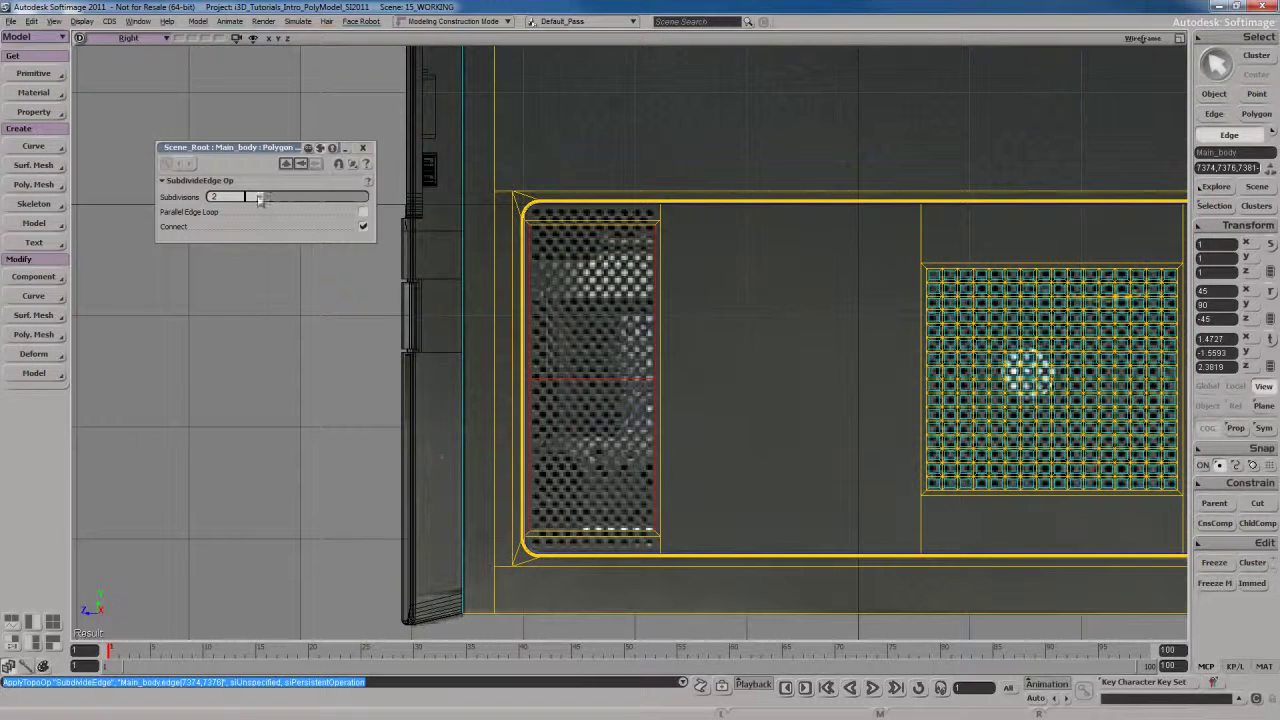
left_click_drag(258, 198, 380, 202)
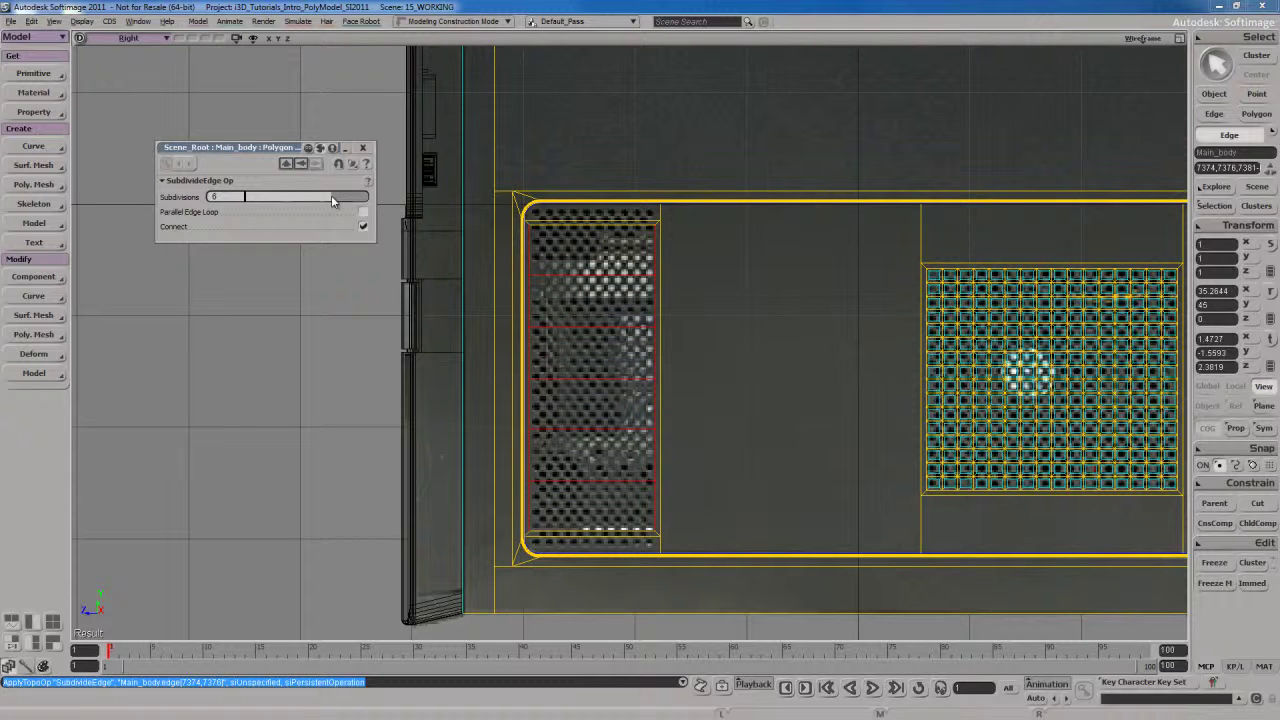
left_click(363, 148)
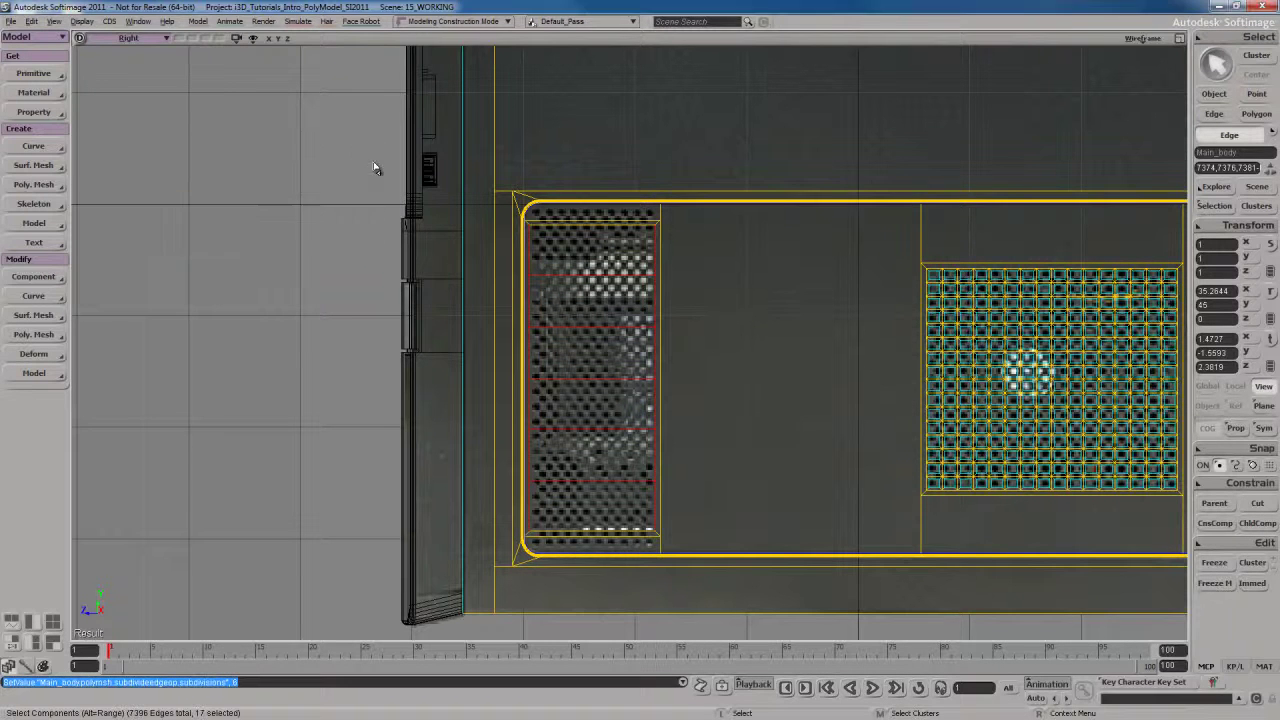
Subdivide all horizontal edges across the tall vent polygon with 3 connected subdivisions to split it into columns.
left_click_drag(597, 224, 595, 534)
scroll(602, 450, "up", 3)
key("s")
left_click_drag(576, 195, 600, 334)
key("s")
left_click_drag(597, 509, 611, 383)
key("s")
middle_click_drag(611, 383, 611, 266)
left_click_drag(611, 266, 603, 343)
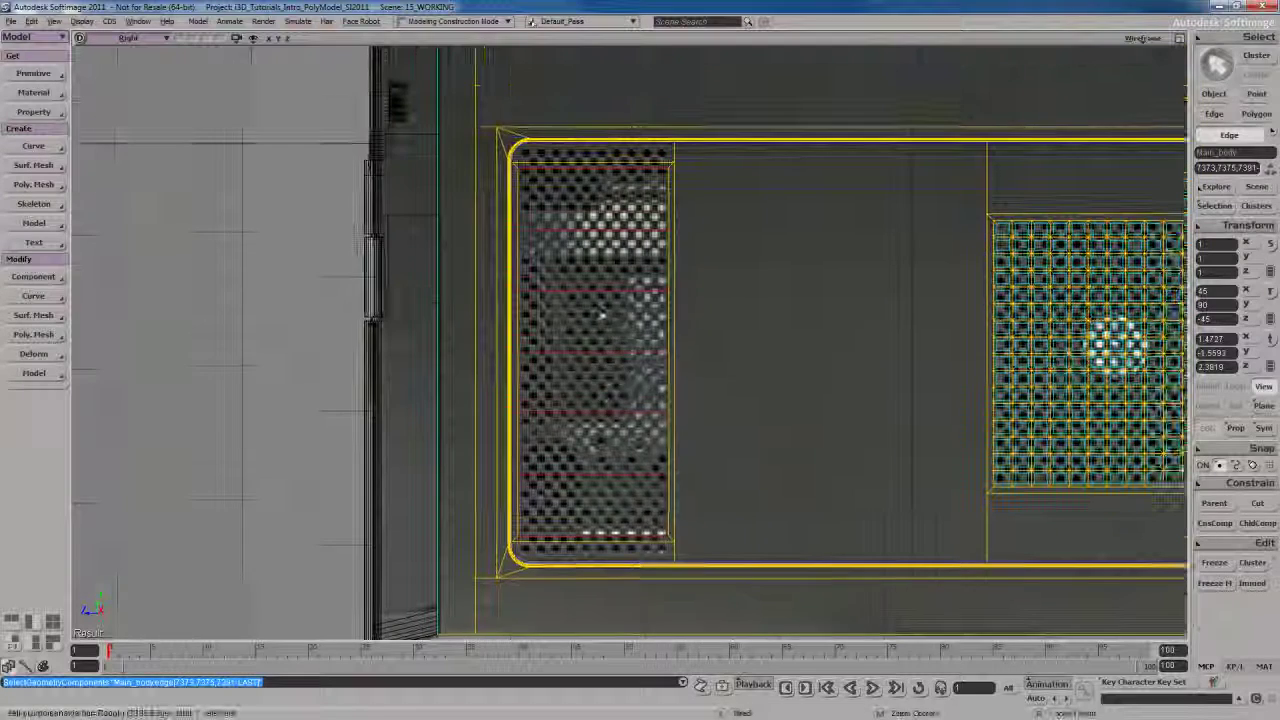
right_click(603, 344)
left_click(662, 580)
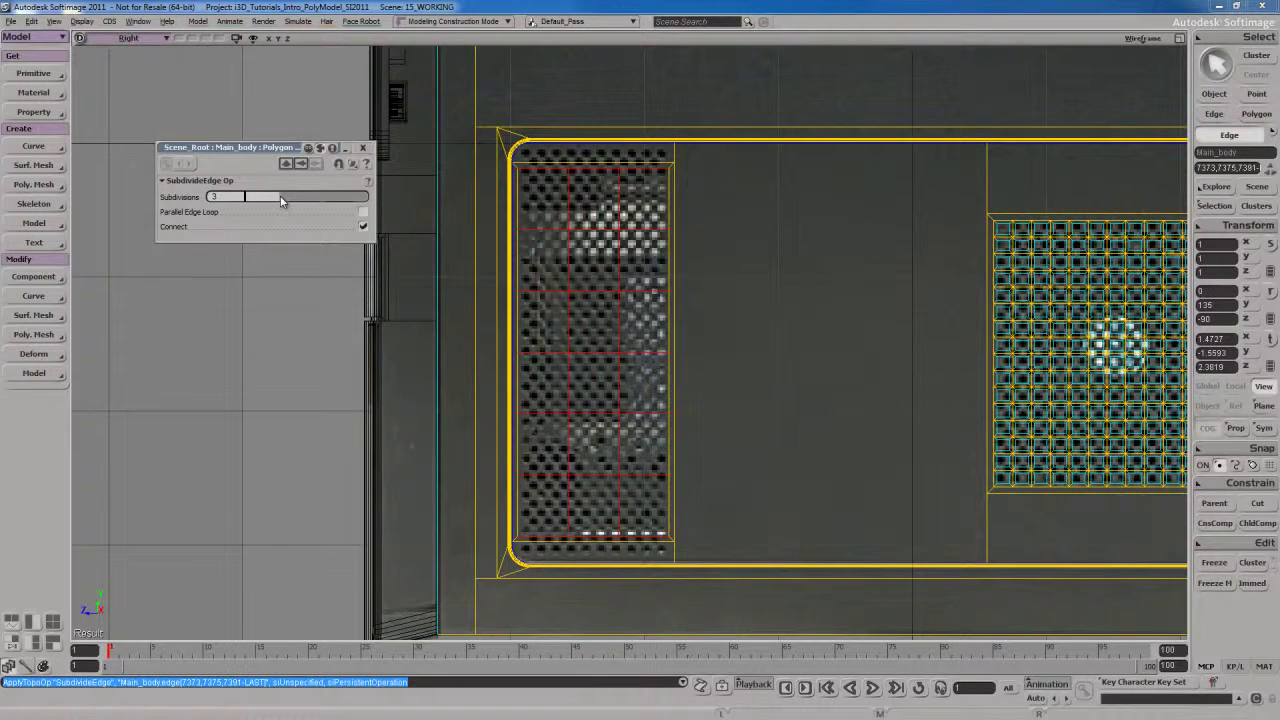
left_click(364, 148)
Subdivide all the tall vent's grid polygons using the Plus type with 2 iterations.
key("s")
mouse_move(564, 215)
left_mouse_down()
mouse_move(548, 227)
mouse_move(625, 240)
mouse_move(560, 300)
mouse_move(623, 336)
mouse_move(510, 430)
mouse_move(645, 490)
mouse_move(505, 548)
mouse_move(615, 385)
left_mouse_up()
key("u")
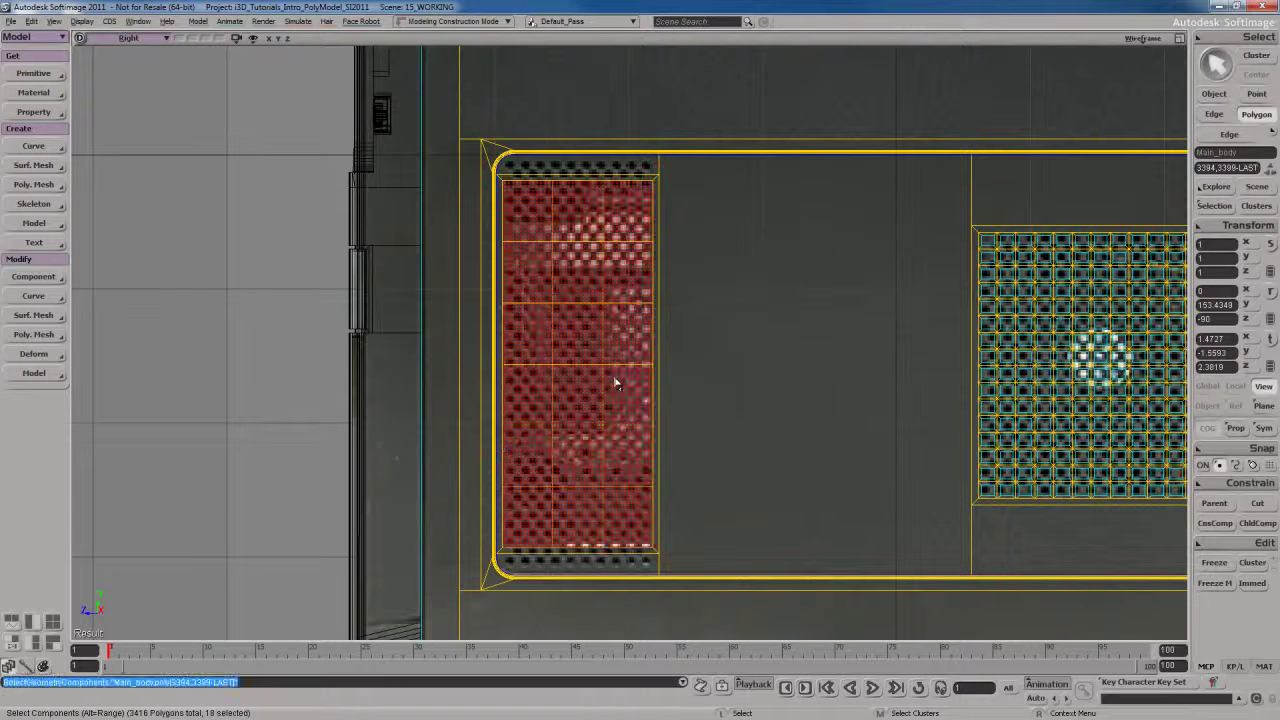
mouse_move(530, 218)
left_mouse_down()
mouse_move(615, 235)
mouse_move(520, 300)
mouse_move(630, 430)
mouse_move(620, 493)
mouse_move(546, 497)
mouse_move(545, 515)
left_mouse_up()
key("s")
left_click_drag(609, 331, 609, 347)
middle_click_drag(609, 347, 605, 347)
mouse_move(606, 356)
left_mouse_down()
mouse_move(602, 328)
mouse_move(605, 338)
left_mouse_up()
key("s")
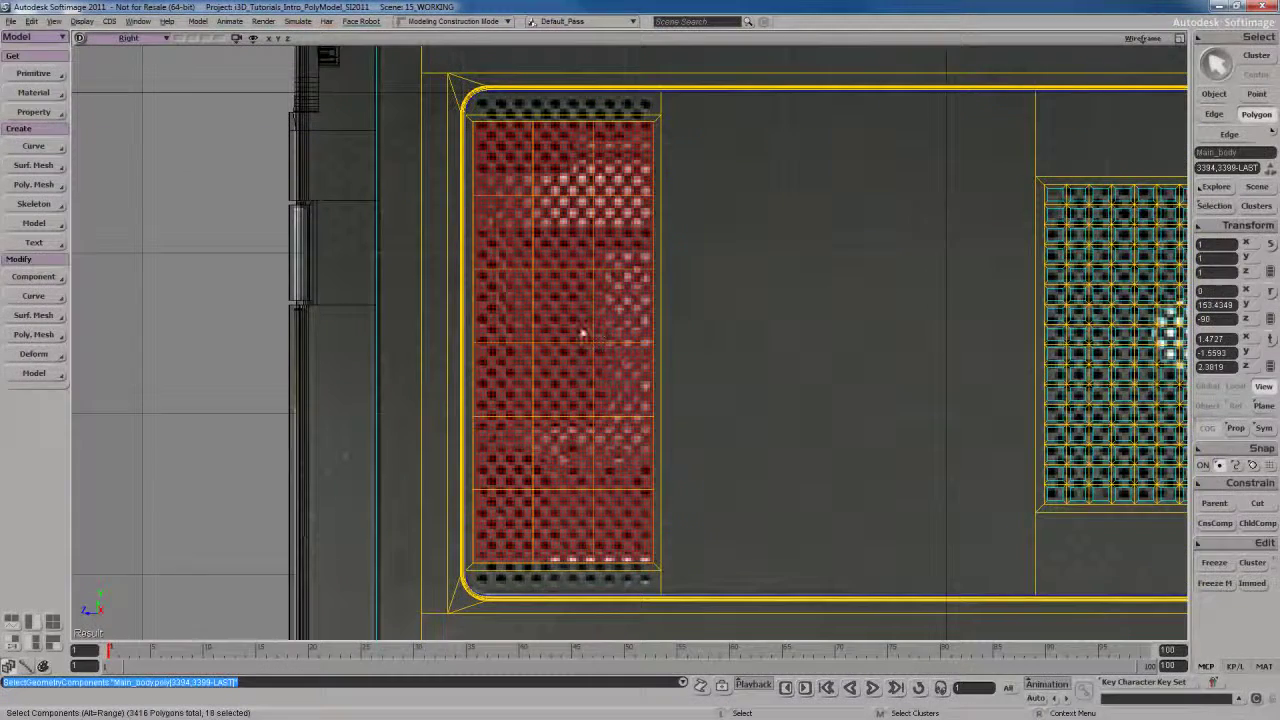
right_click(577, 241)
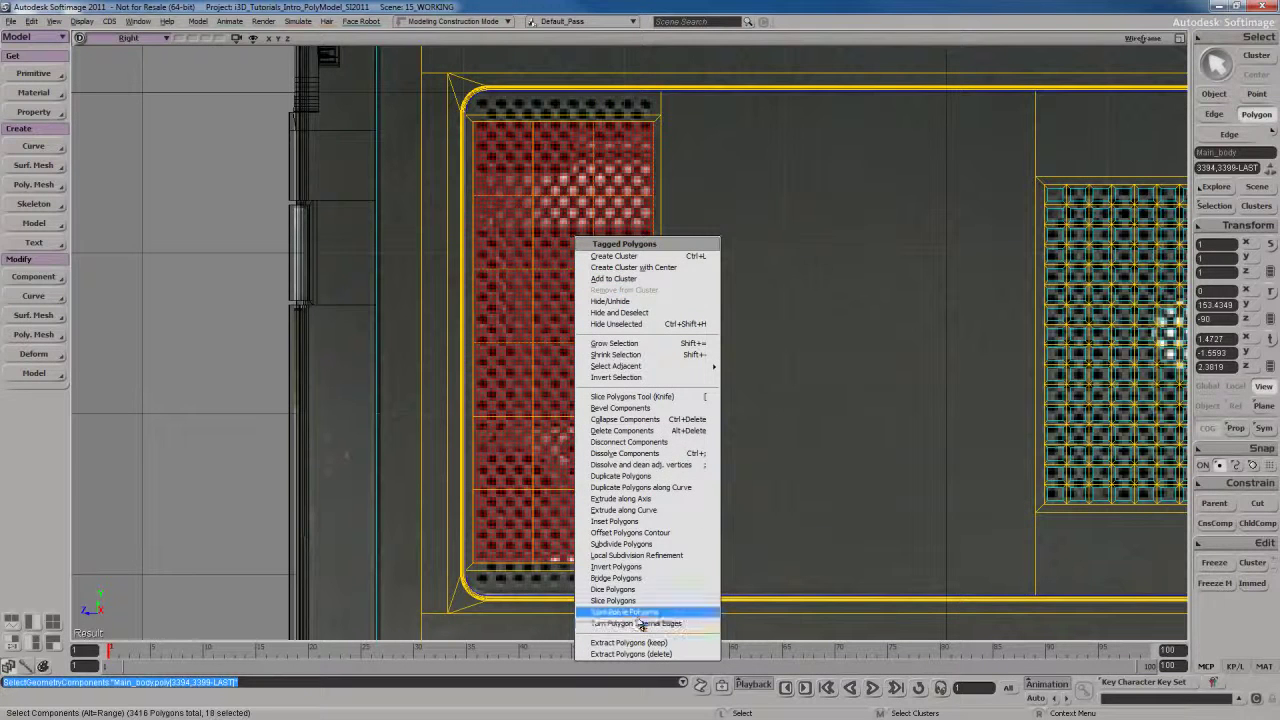
left_click(622, 543)
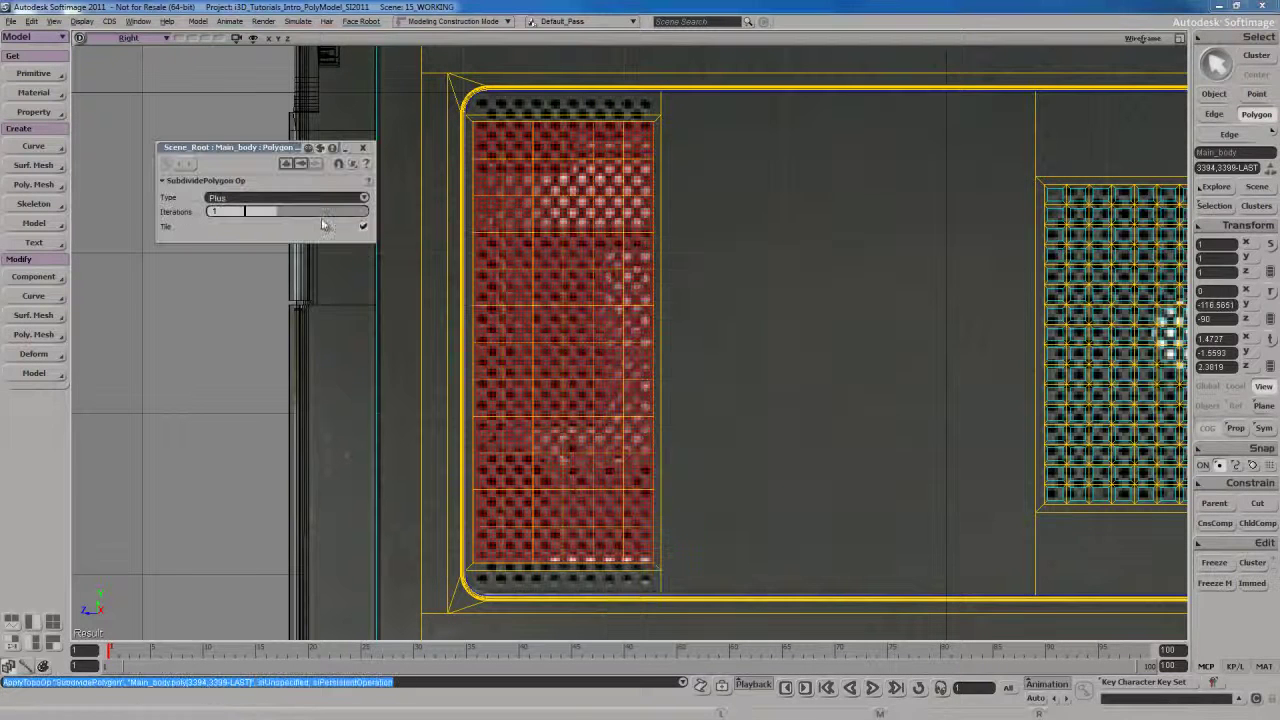
left_click_drag(278, 216, 294, 216)
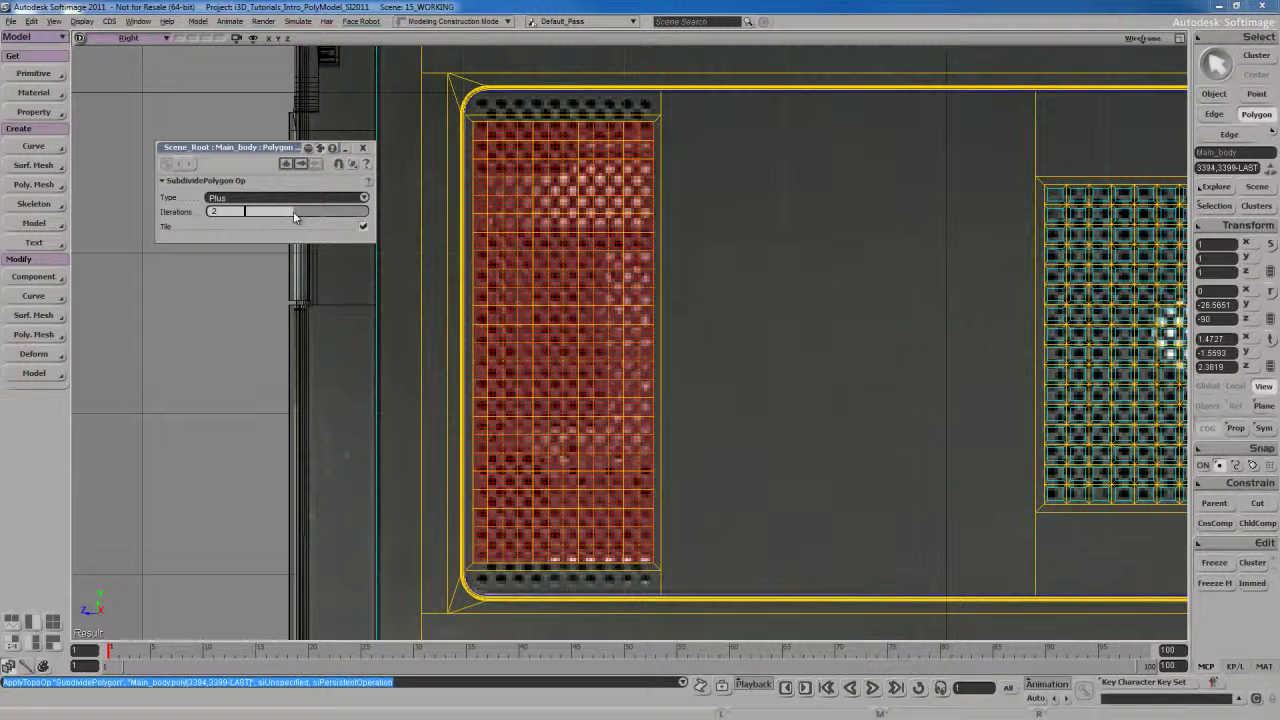
left_click_drag(294, 216, 297, 217)
left_click(363, 148)
Inset each polygon of the tall vent grid individually, with Merge turned off and an inset amount of 0.02.
key("s")
left_click_drag(514, 165, 518, 295)
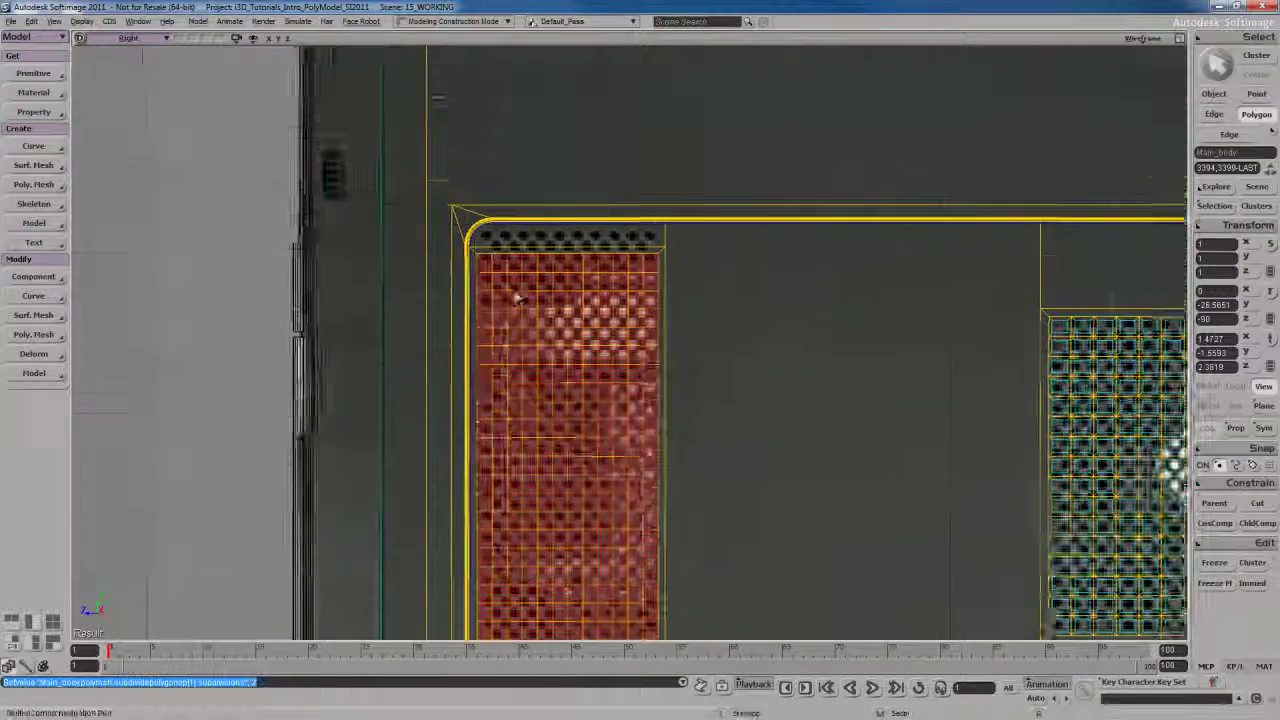
middle_click_drag(518, 294, 537, 289)
left_click_drag(537, 289, 514, 295)
left_click_drag(517, 352, 517, 337)
middle_click_drag(517, 337, 518, 330)
left_click_drag(534, 425, 554, 357)
middle_click_drag(554, 357, 574, 298)
right_click(574, 297)
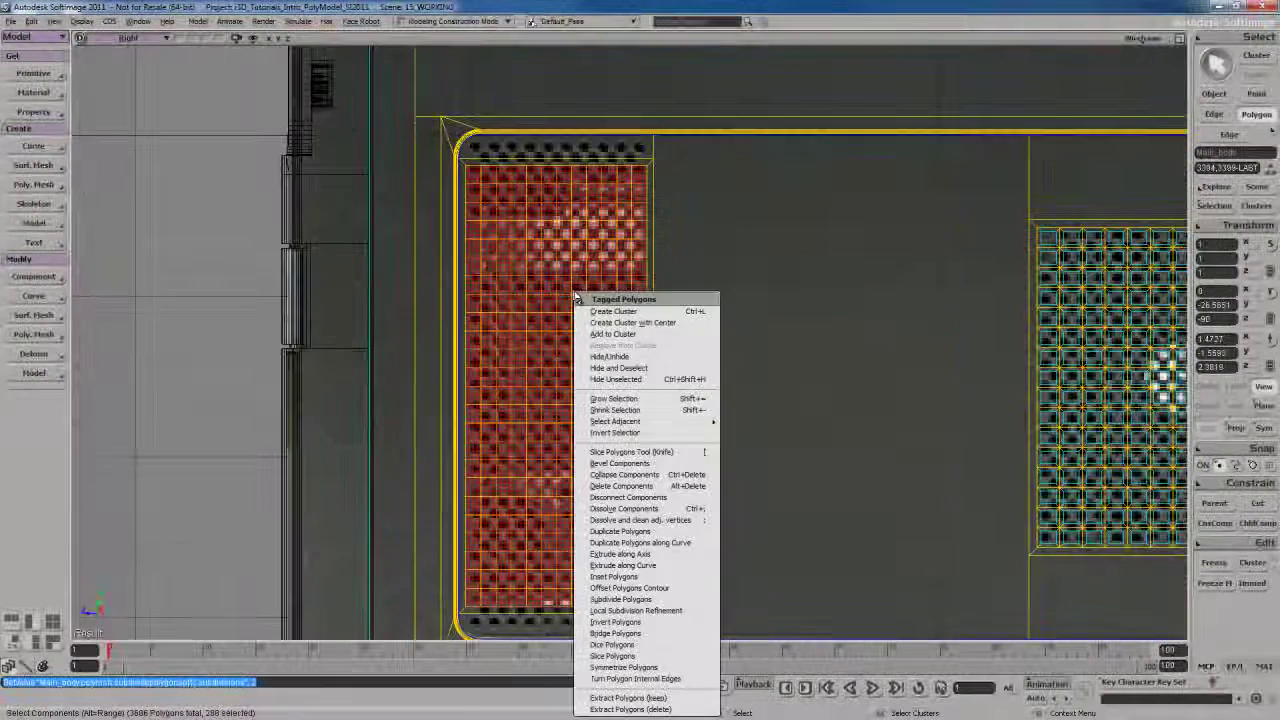
left_click(621, 578)
scroll(557, 370, "up", 3)
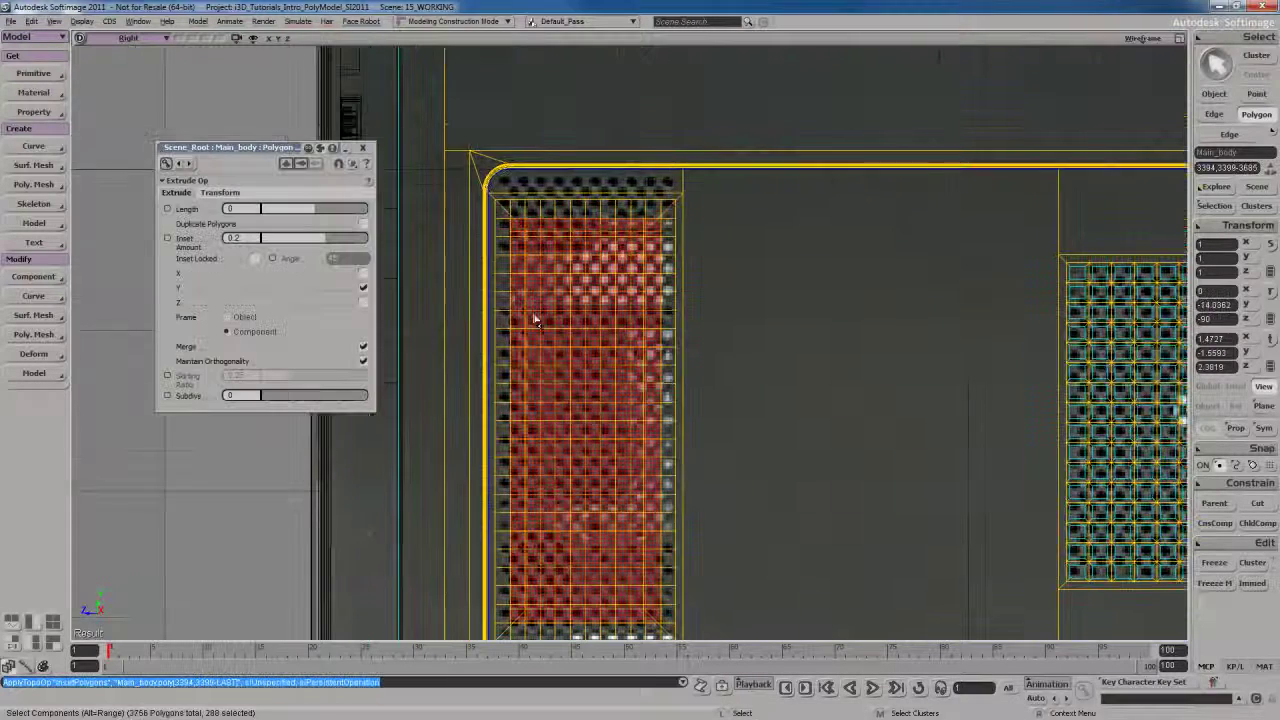
left_click(363, 346)
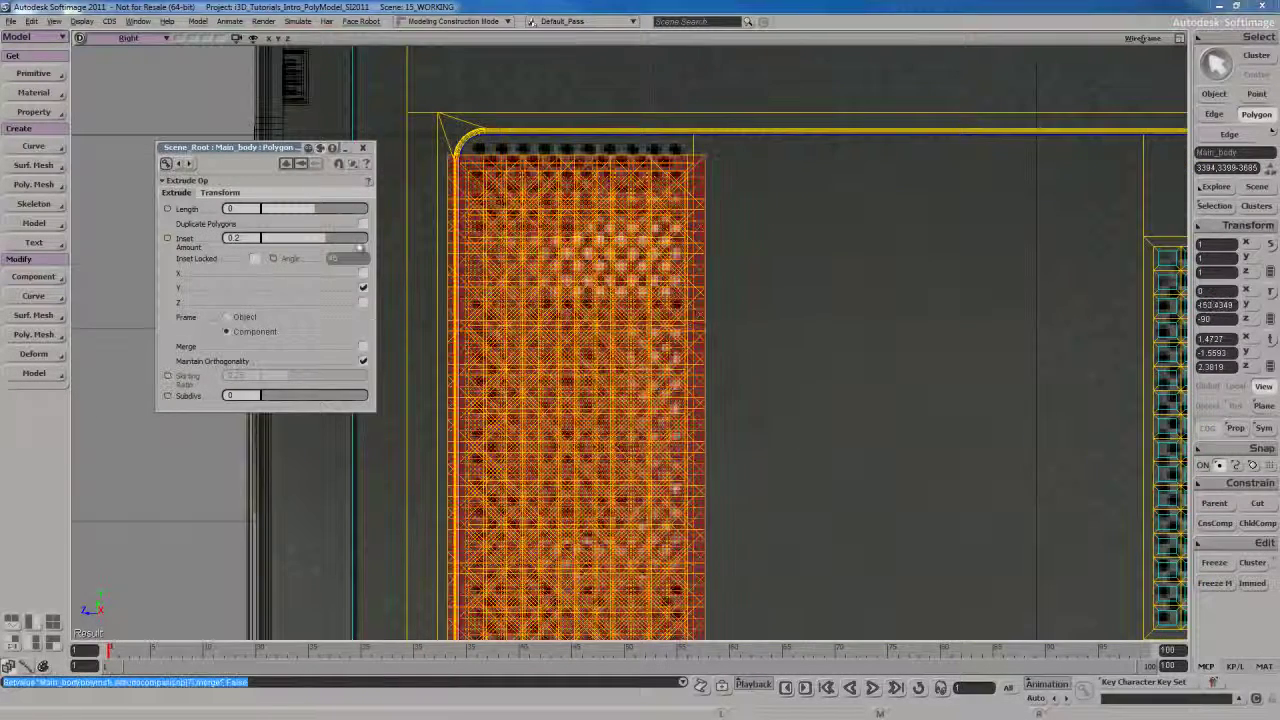
left_click_drag(326, 243, 156, 250)
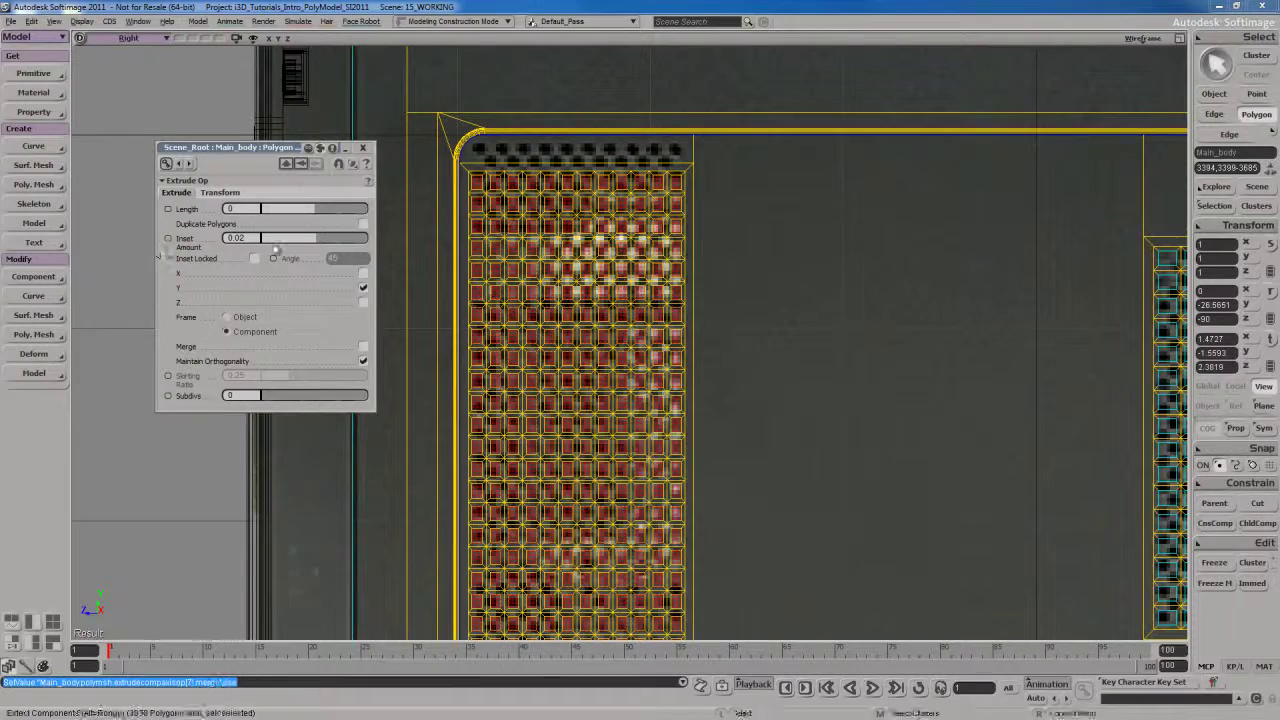
left_click(363, 148)
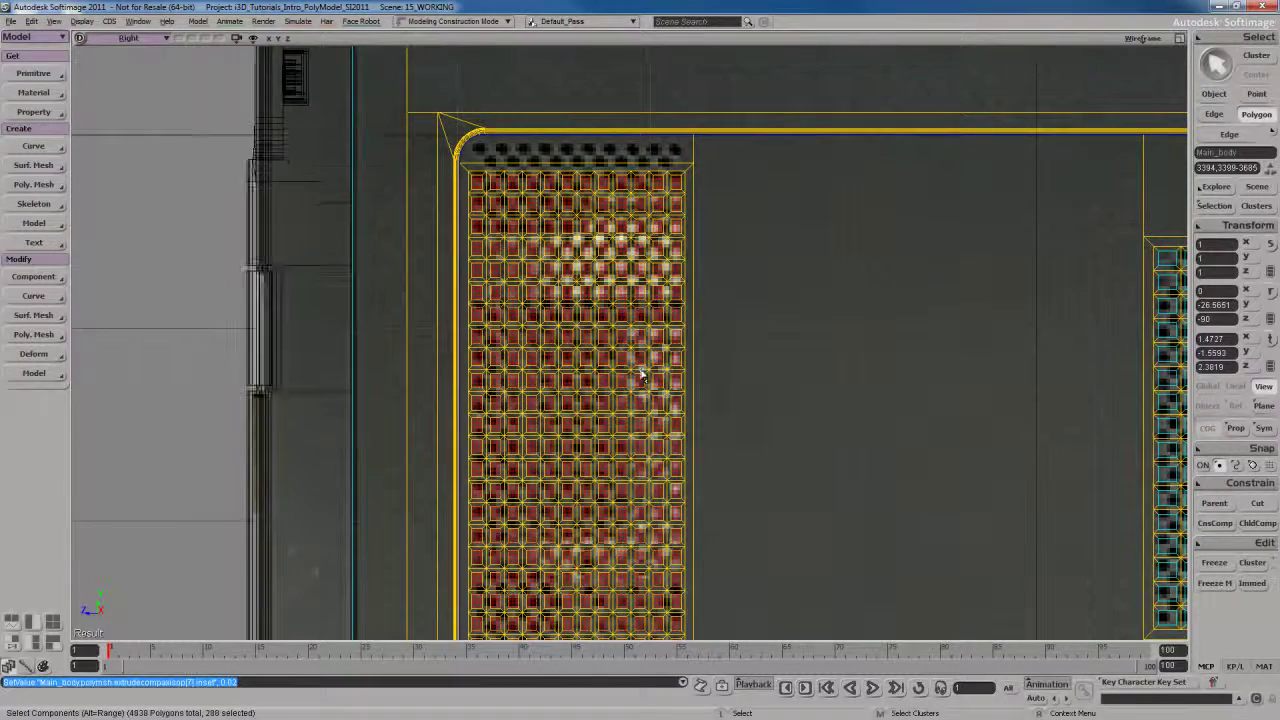
In the full-size Camera view, duplicate the tall vent's inset polygons and push them inward along X by about 0.005.
scroll(638, 380, "down", 3)
key("s")
left_click_drag(640, 383, 625, 370)
key("F12")
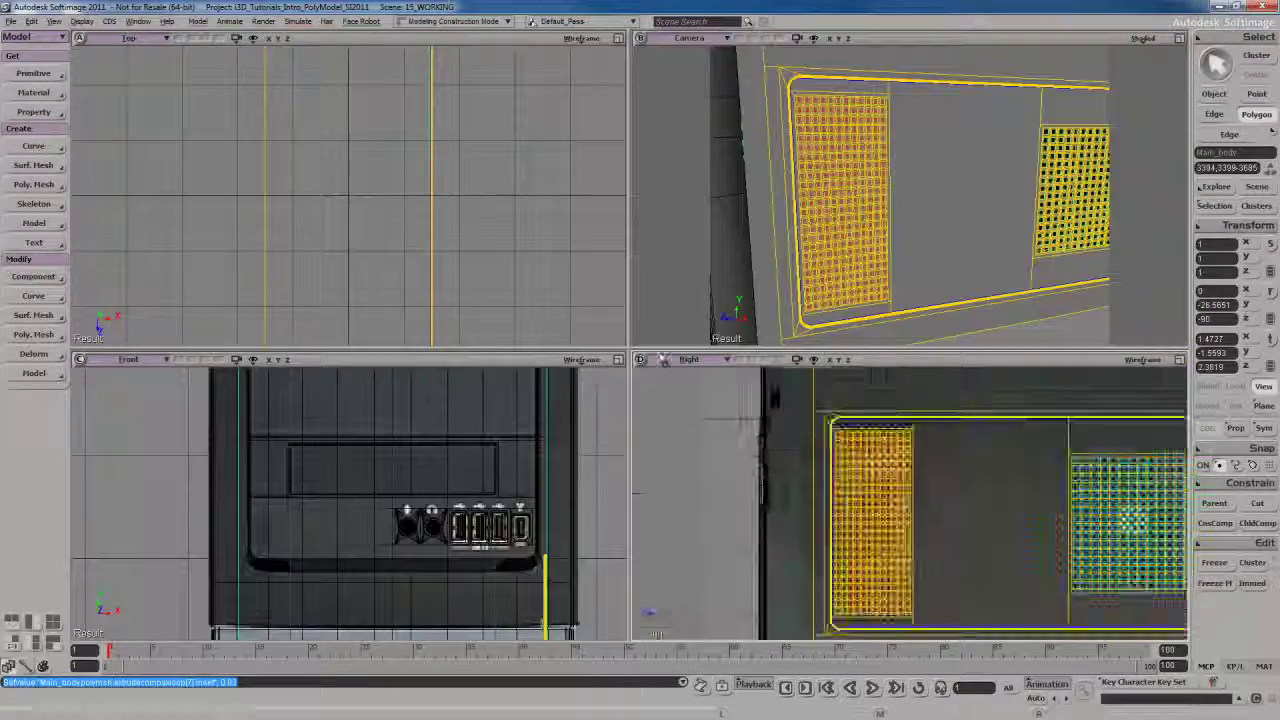
key("F12")
key("s")
right_click_drag(691, 345, 760, 338)
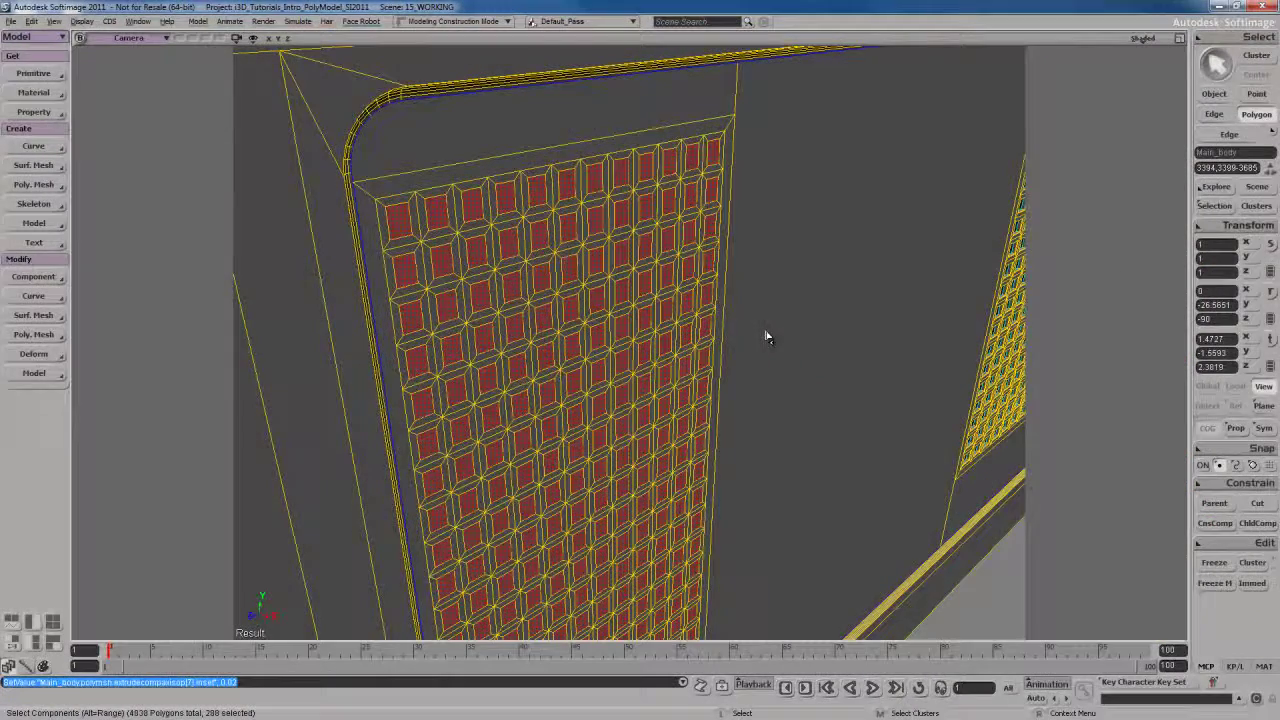
key("ctrl+d")
key("s")
right_click_drag(702, 336, 704, 358)
left_click_drag(705, 359, 703, 270)
key("s")
middle_click_drag(717, 366, 723, 434)
left_click_drag(723, 434, 726, 345)
left_click_drag(730, 546, 719, 542)
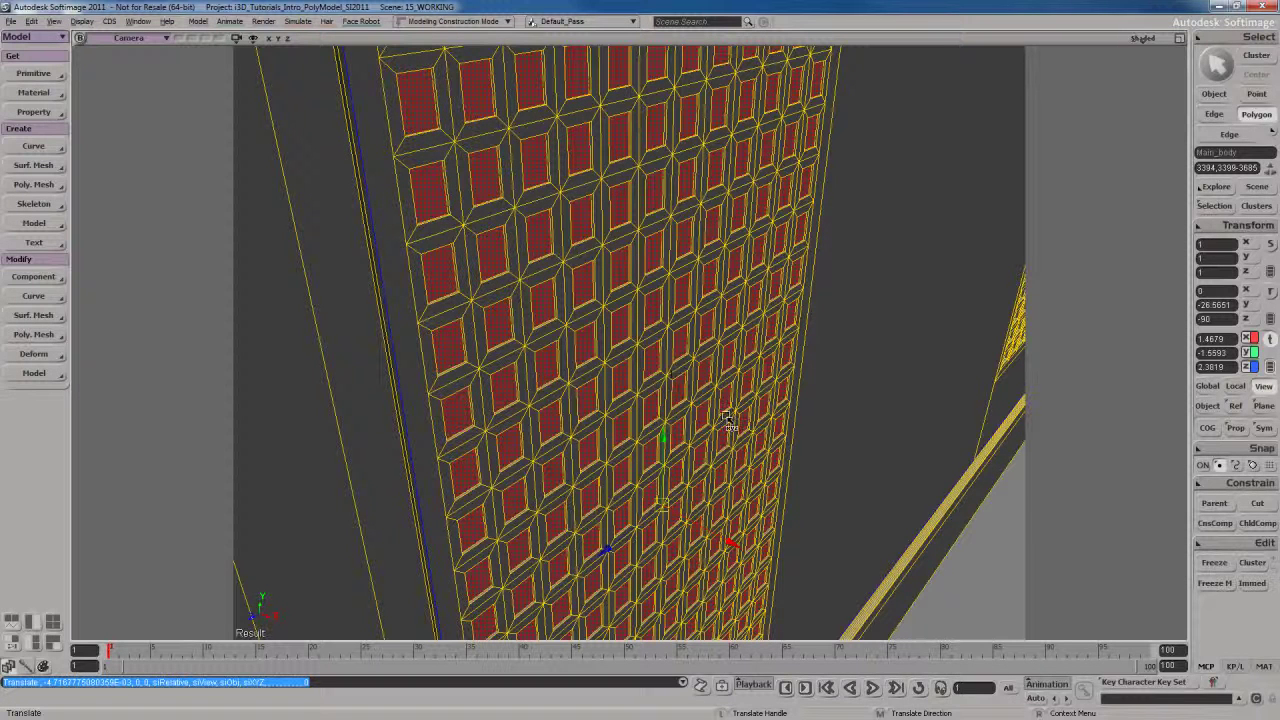
Duplicate the tall vent's hole polygons again, push them slightly further inward and delete them to open the holes.
key("ctrl+d")
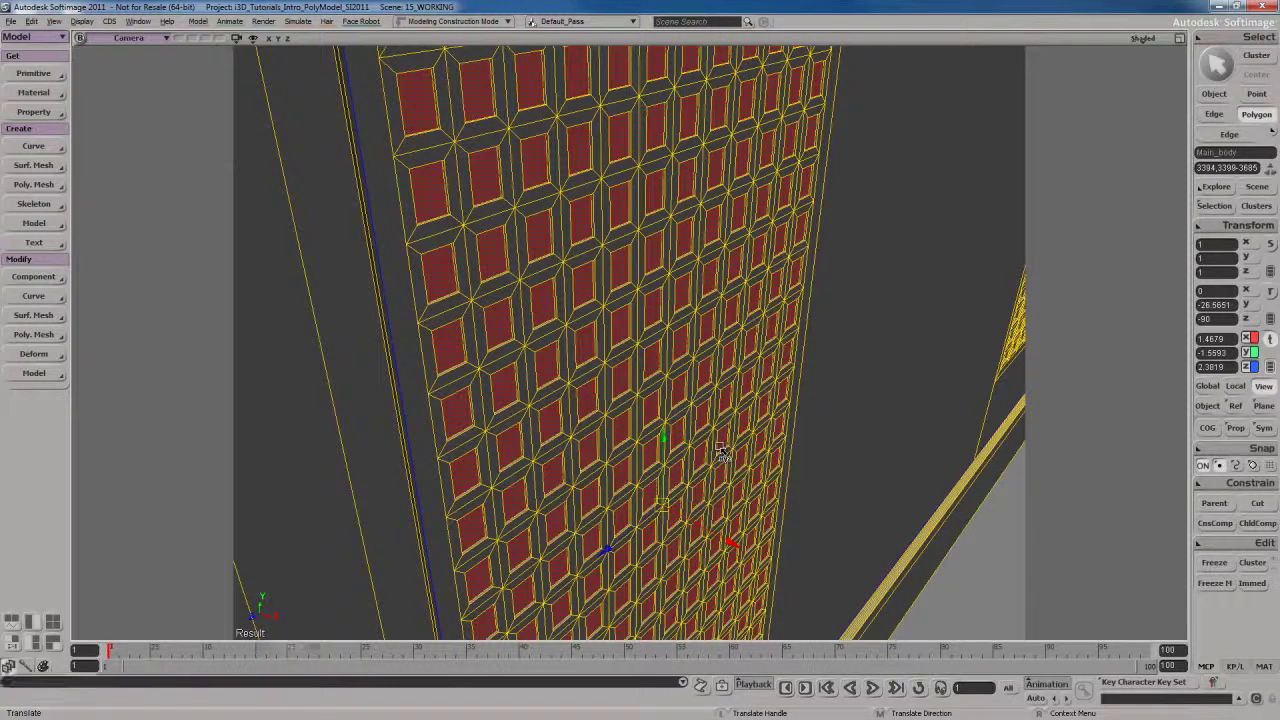
left_click_drag(724, 544, 721, 540)
key("Delete")
key("space")
Preview the recessed panel and both vent grids in a render region, and close the preview.
scroll(729, 467, "down", 4)
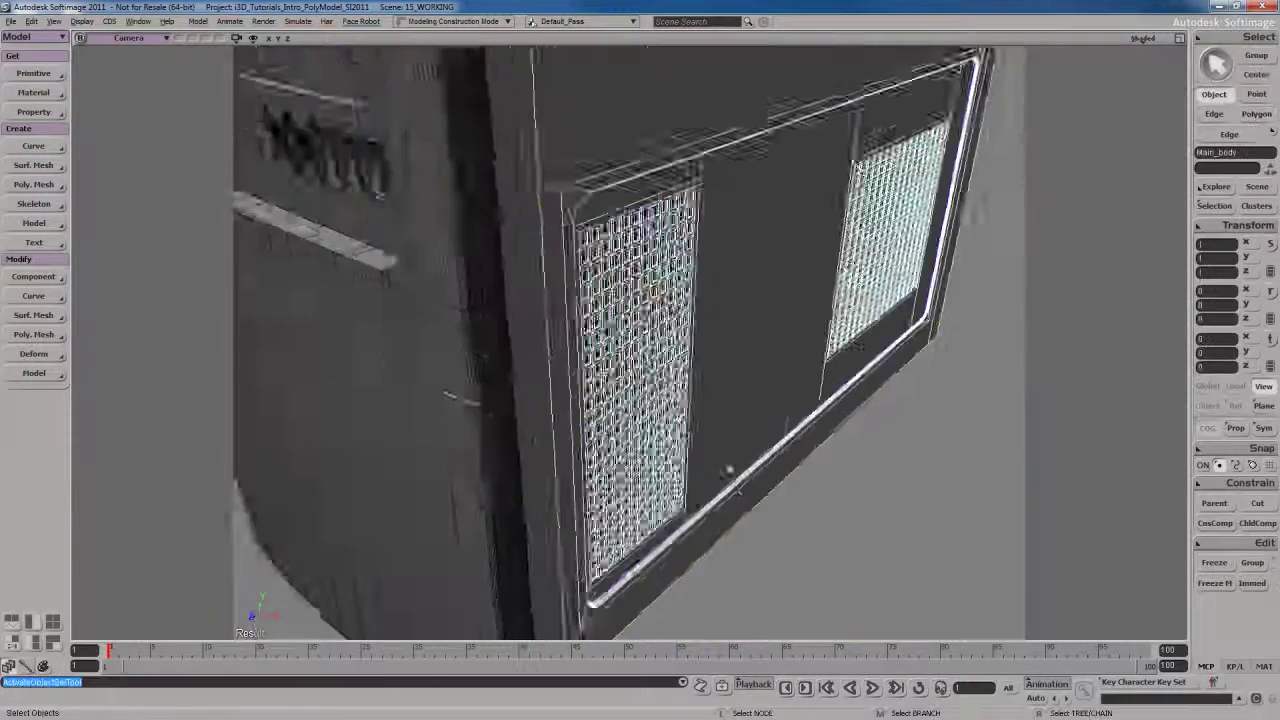
key("s")
right_click_drag(729, 467, 782, 436)
left_click_drag(786, 438, 770, 436)
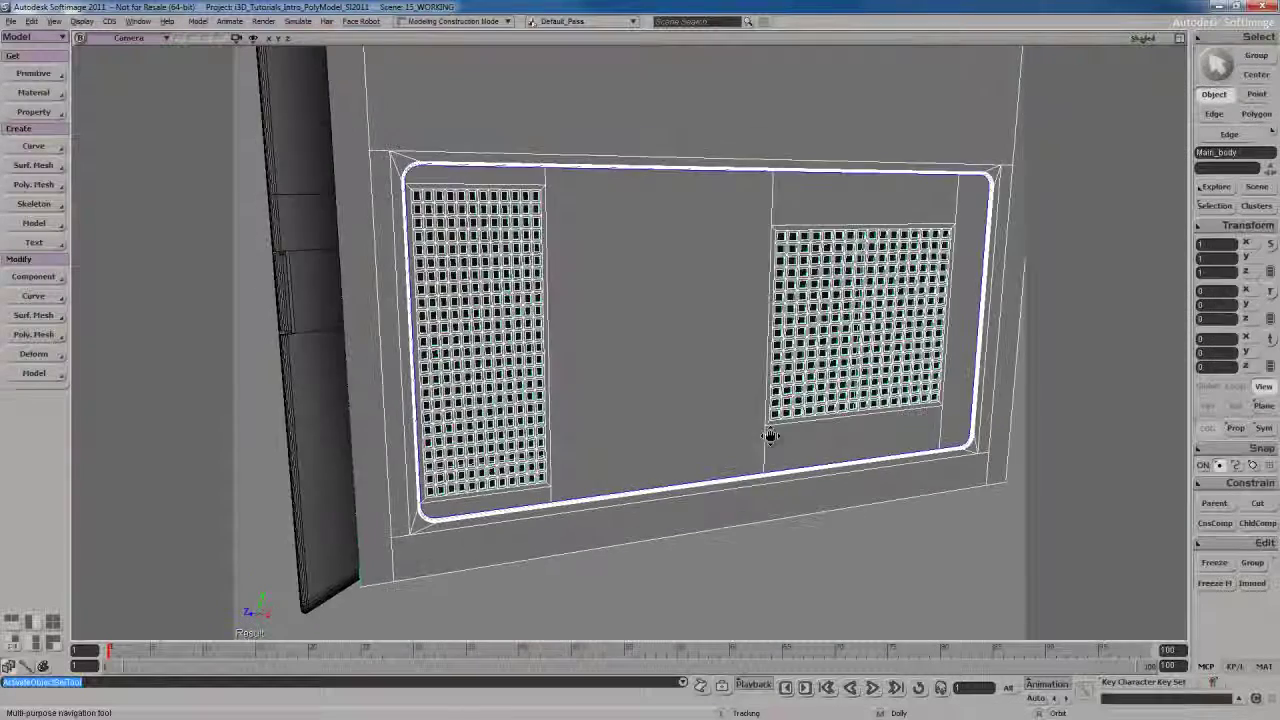
right_click_drag(770, 436, 738, 431)
scroll(753, 432, "down", 2)
key("q")
left_click_drag(433, 166, 954, 492)
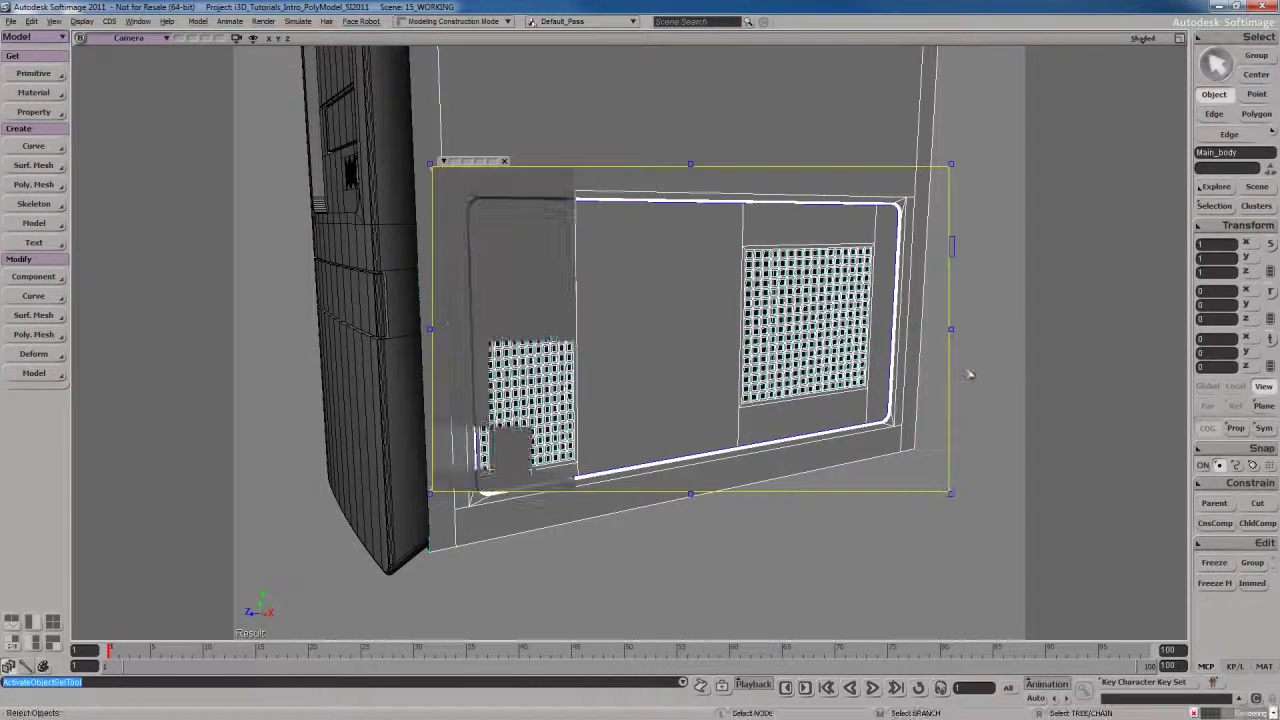
key("shift+q")
Preview the smaller vent grid up close in a render region, and return to a view of the whole panel.
key("s")
right_click_drag(871, 391, 783, 522)
scroll(862, 400, "up", 5)
key("q")
mouse_move(604, 188)
left_mouse_down()
mouse_move(690, 300)
mouse_move(850, 450)
left_mouse_up()
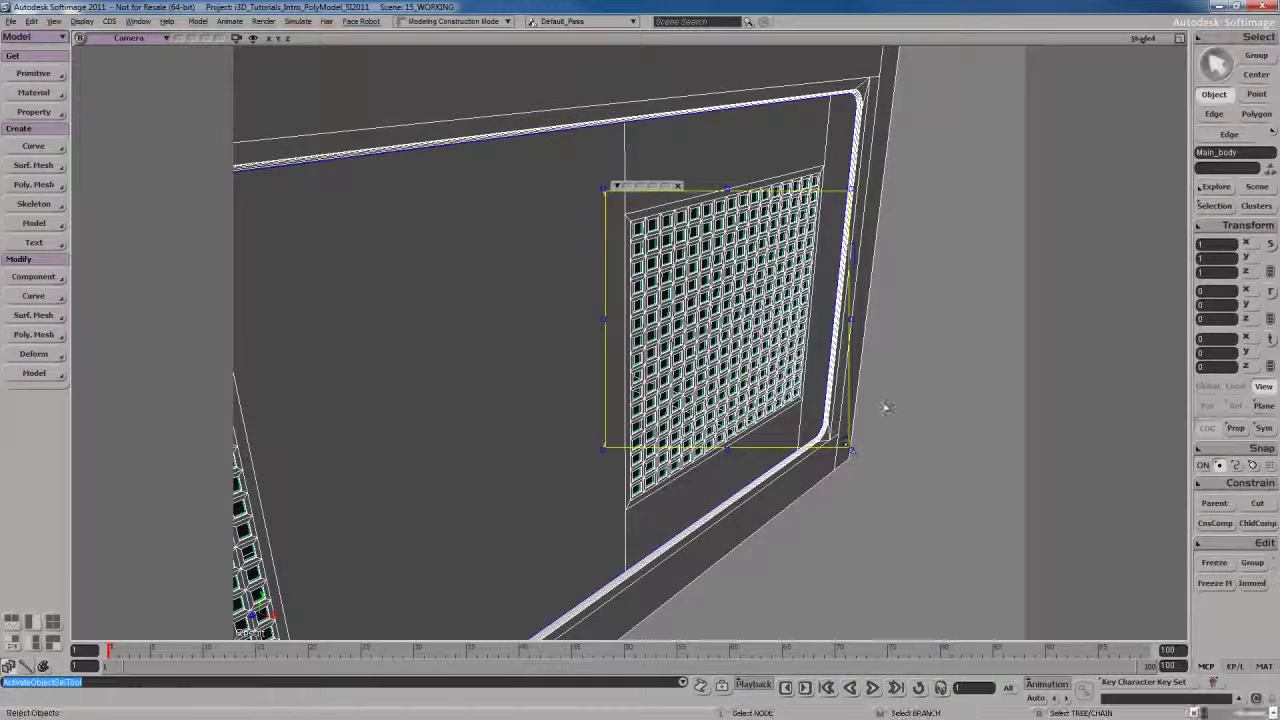
middle_click(891, 353)
key("s")
right_click_drag(845, 436, 789, 438)
scroll(840, 424, "down", 3)
key("s")
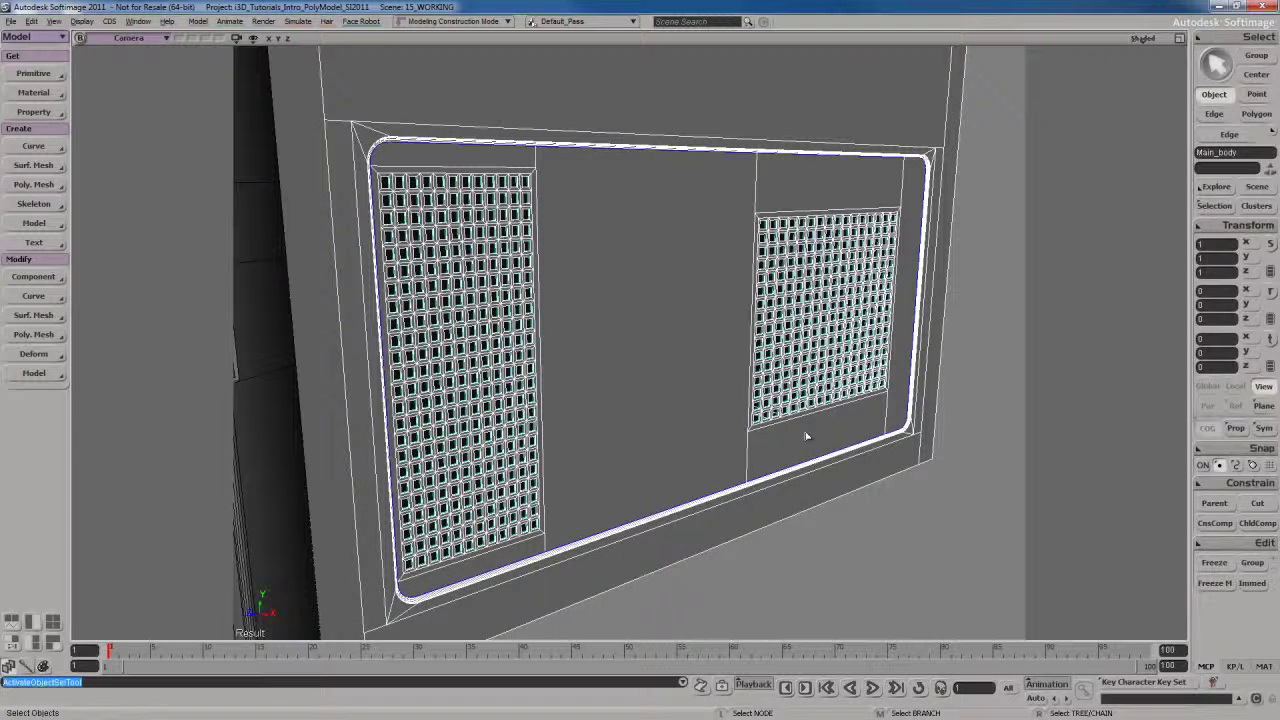